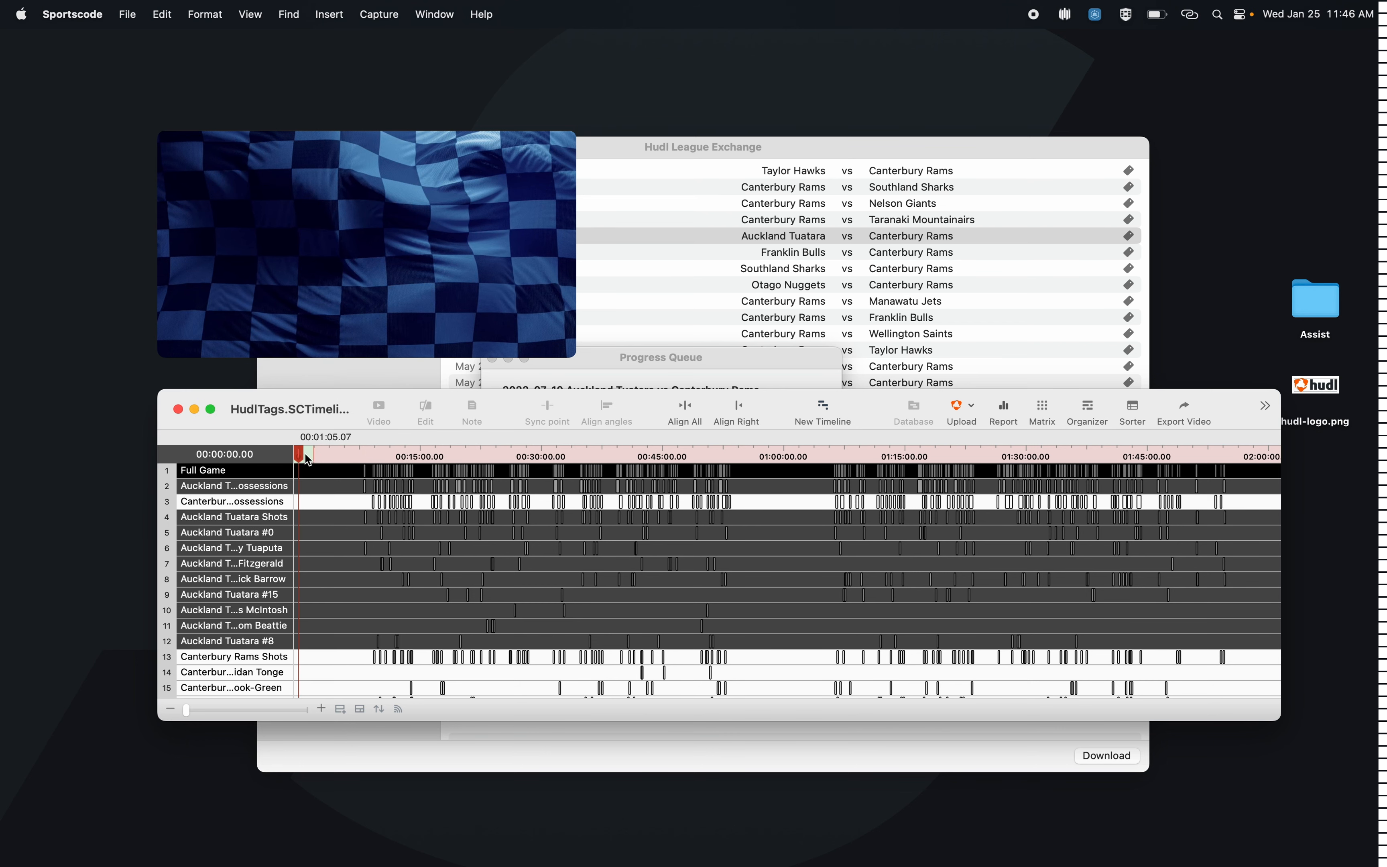
Step: Scrub the Auckland Tuatara game to about 1:28 and back to the start, and close its HudlTags timeline
click(316, 454)
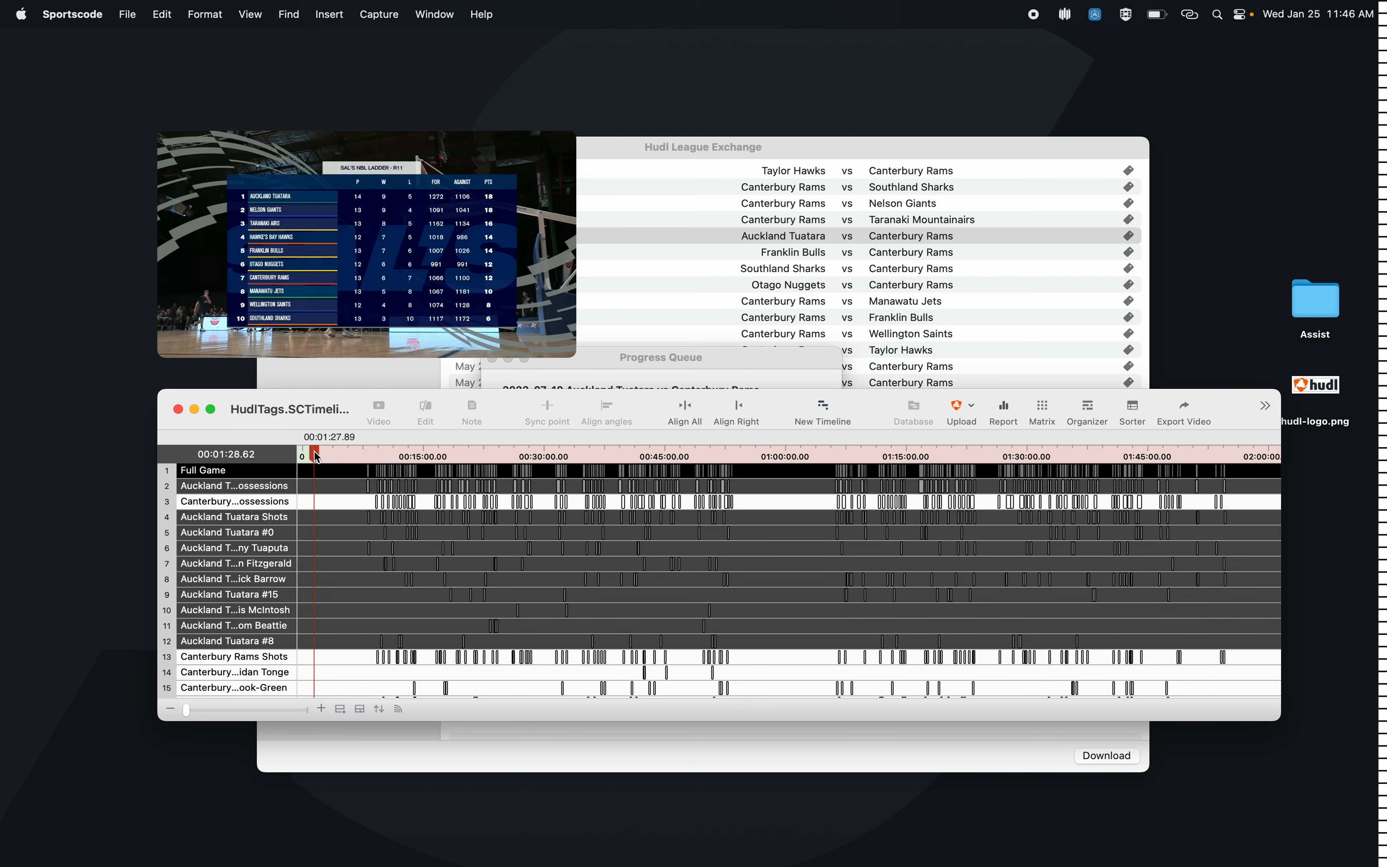
drag(318, 457, 303, 459)
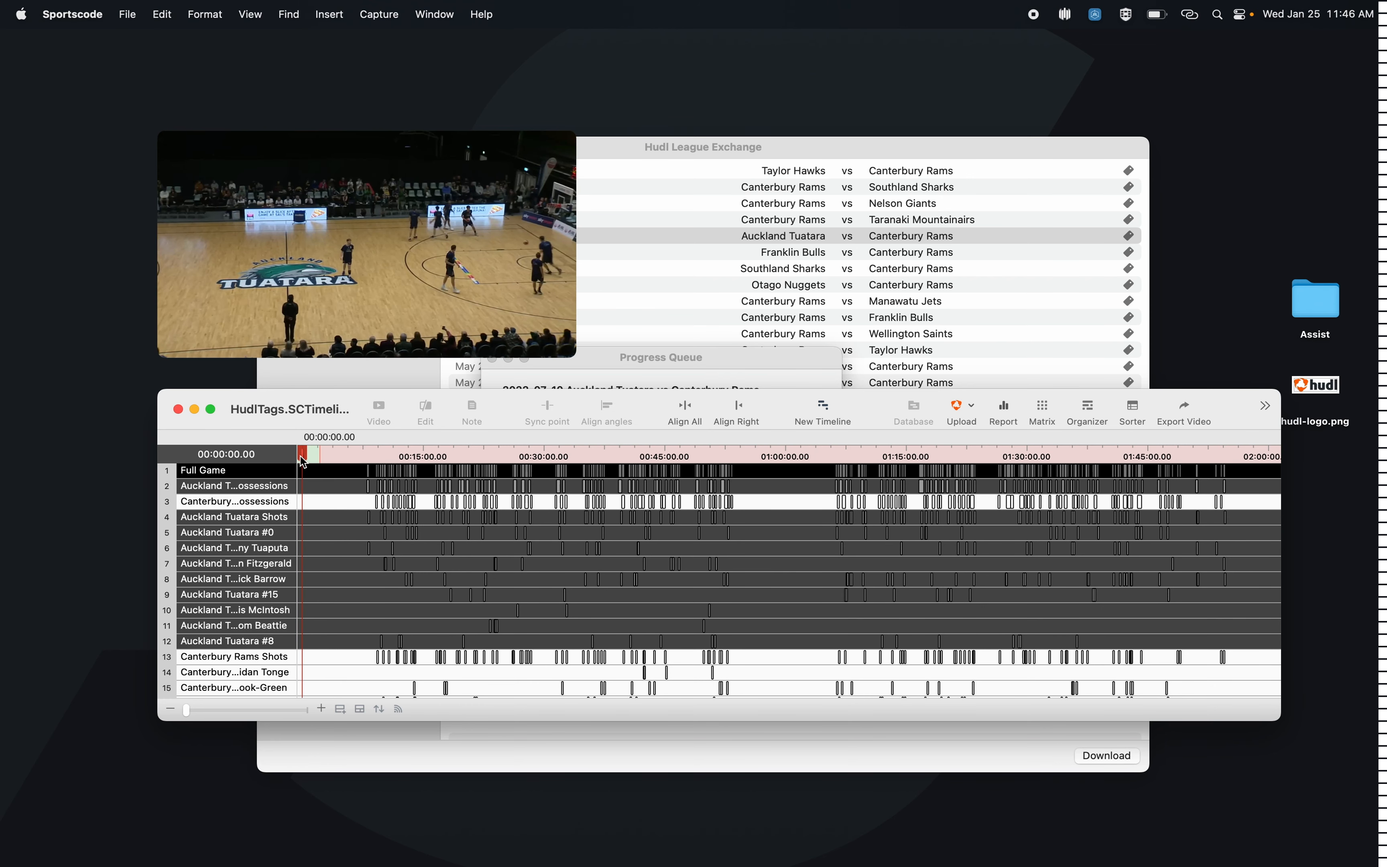
click(179, 410)
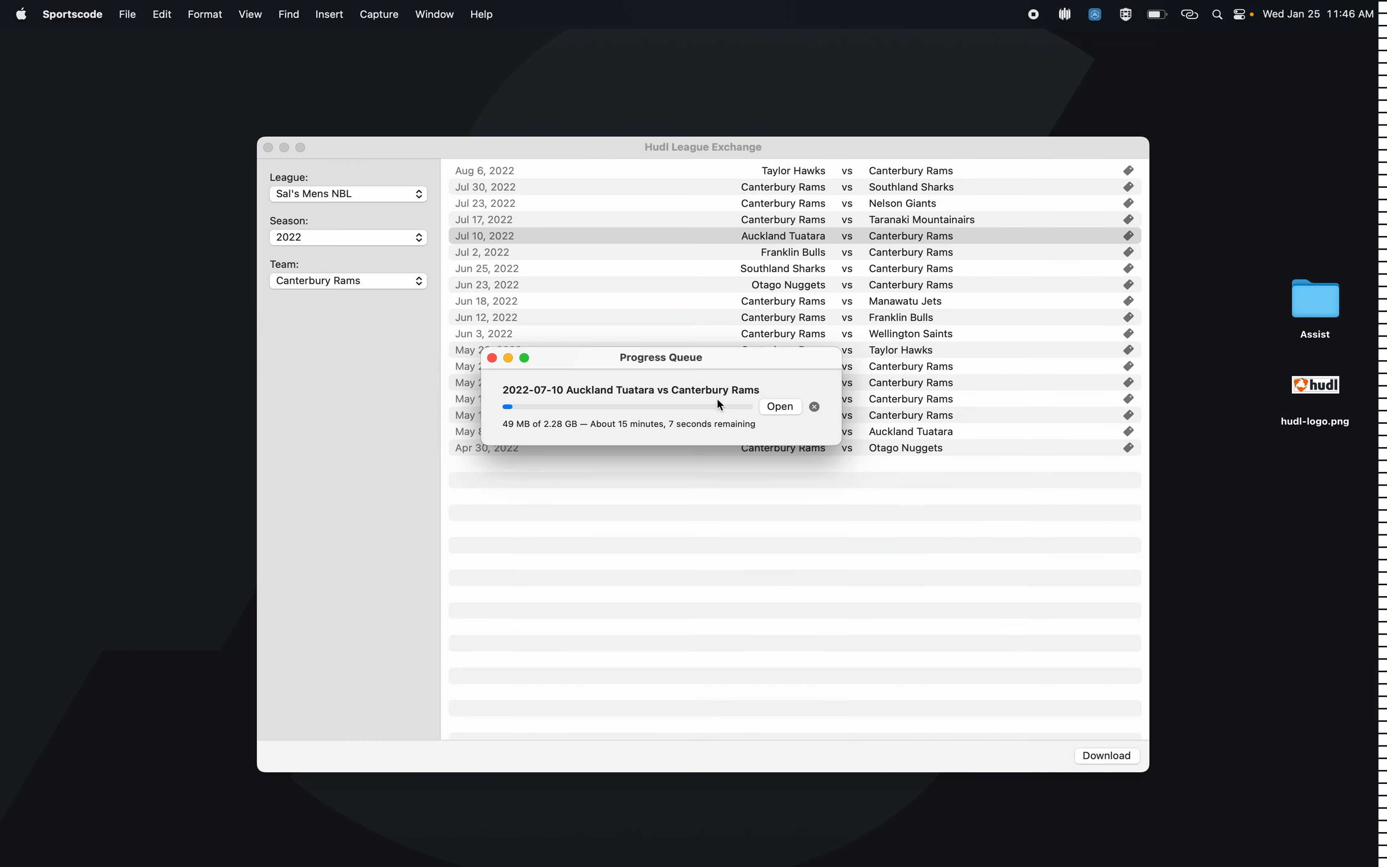
Step: Cancel the Auckland Tuatara vs Canterbury Rams download and close the progress queue and Hudl League Exchange windows
click(815, 407)
click(725, 334)
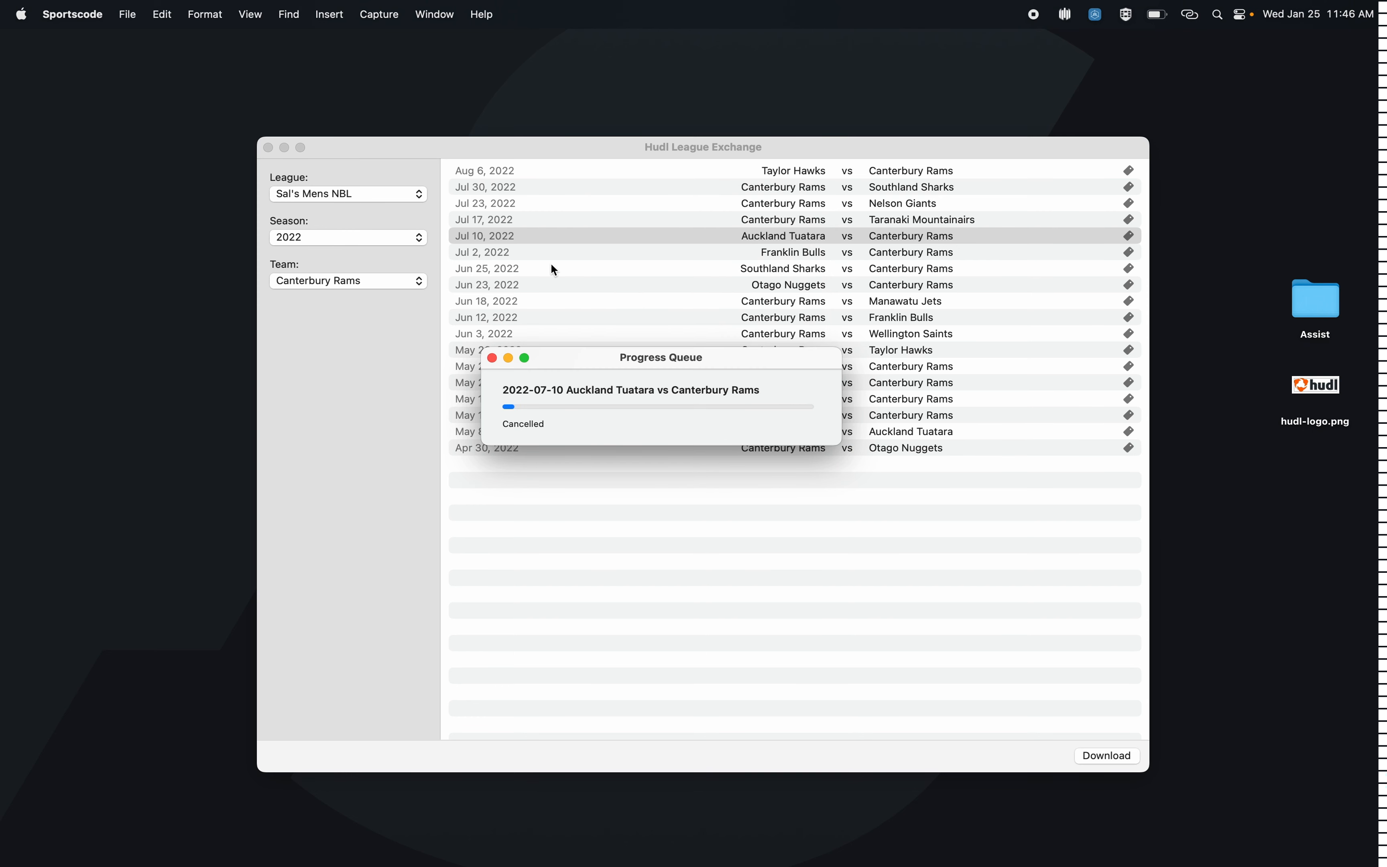
click(268, 147)
click(492, 358)
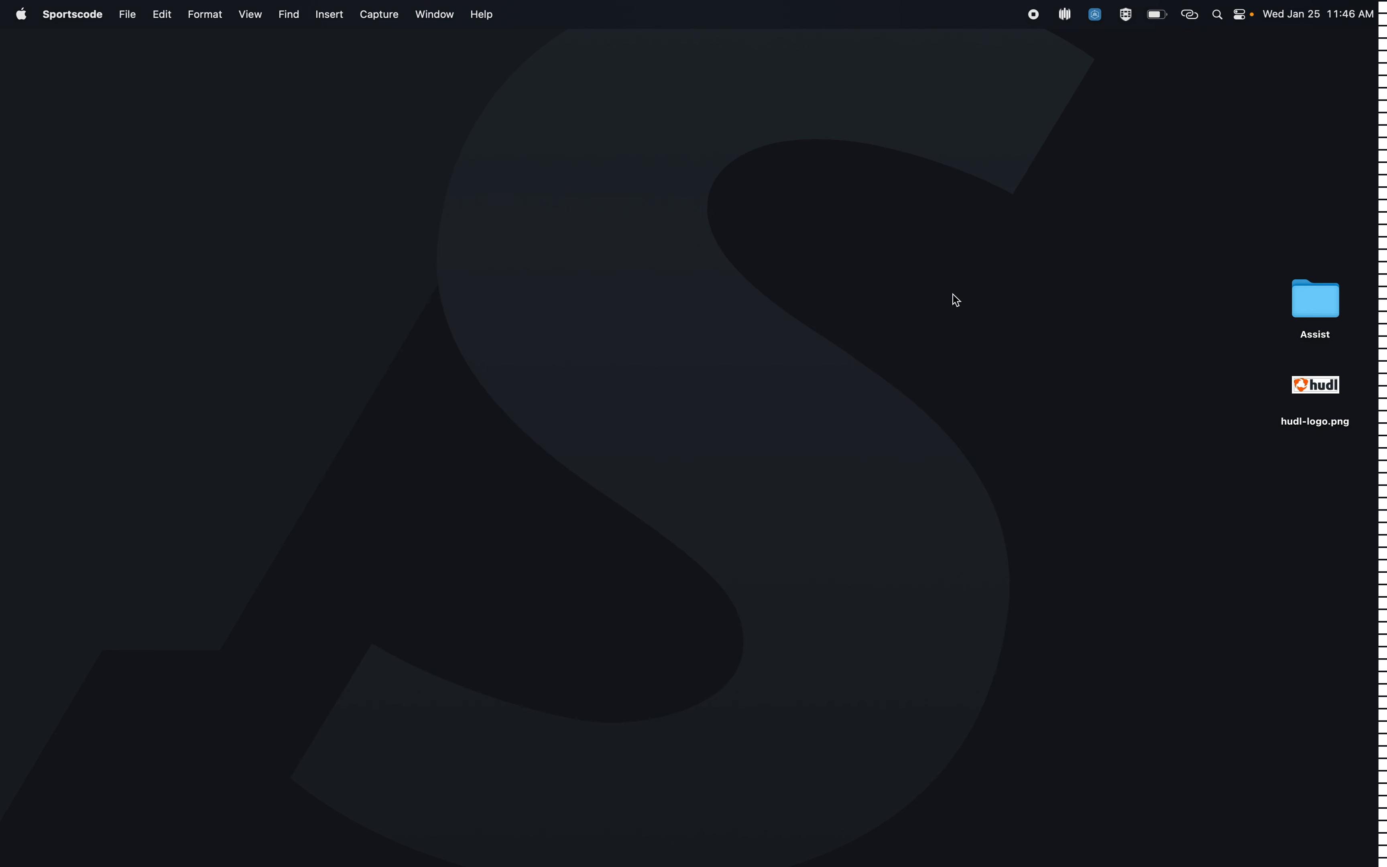
Step: Open the 2022-07-17 Canterbury Rams vs Taranaki Mountainairs video from the Assist folder and widen its timeline's row name column
double_click(1315, 310)
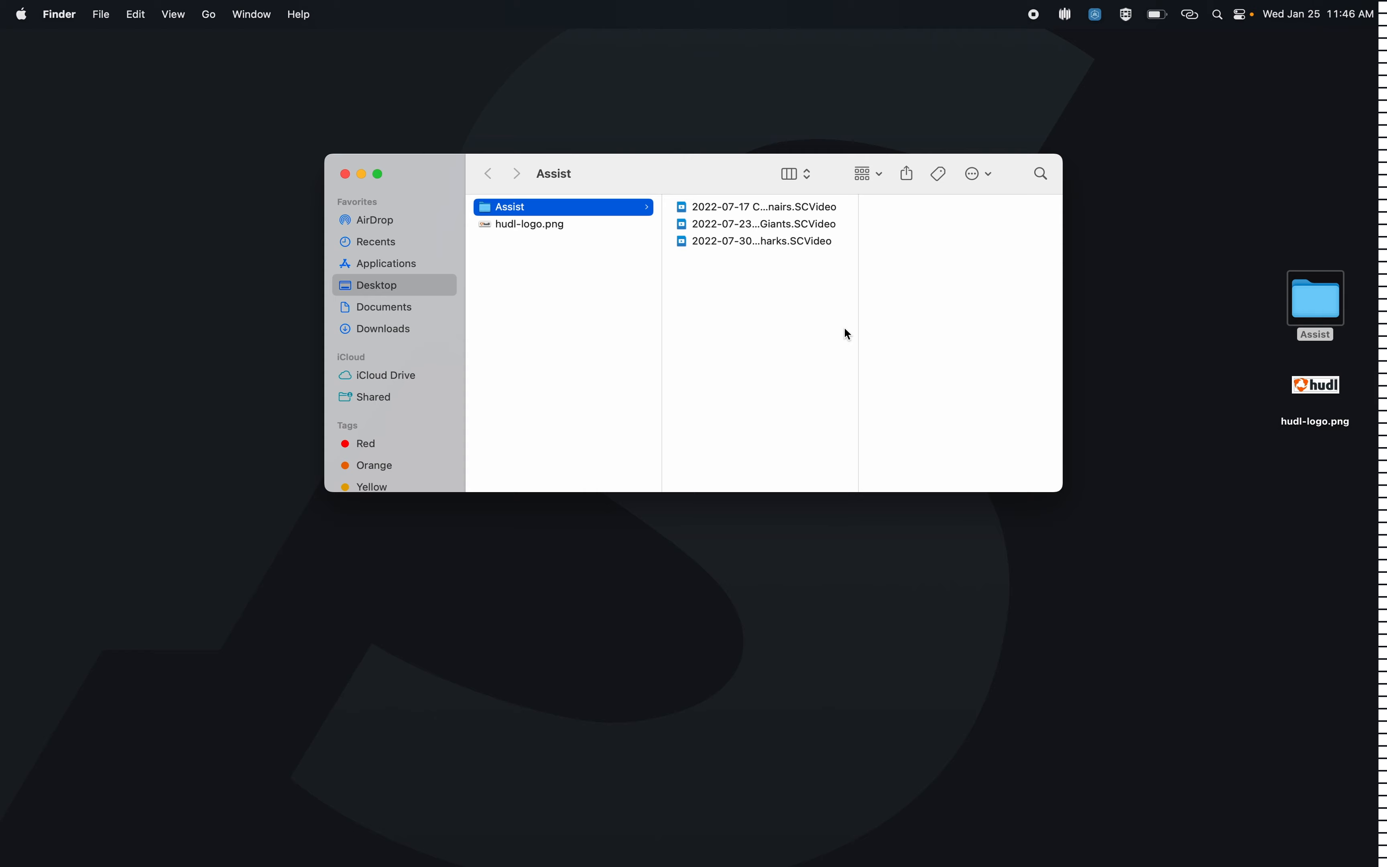
double_click(717, 201)
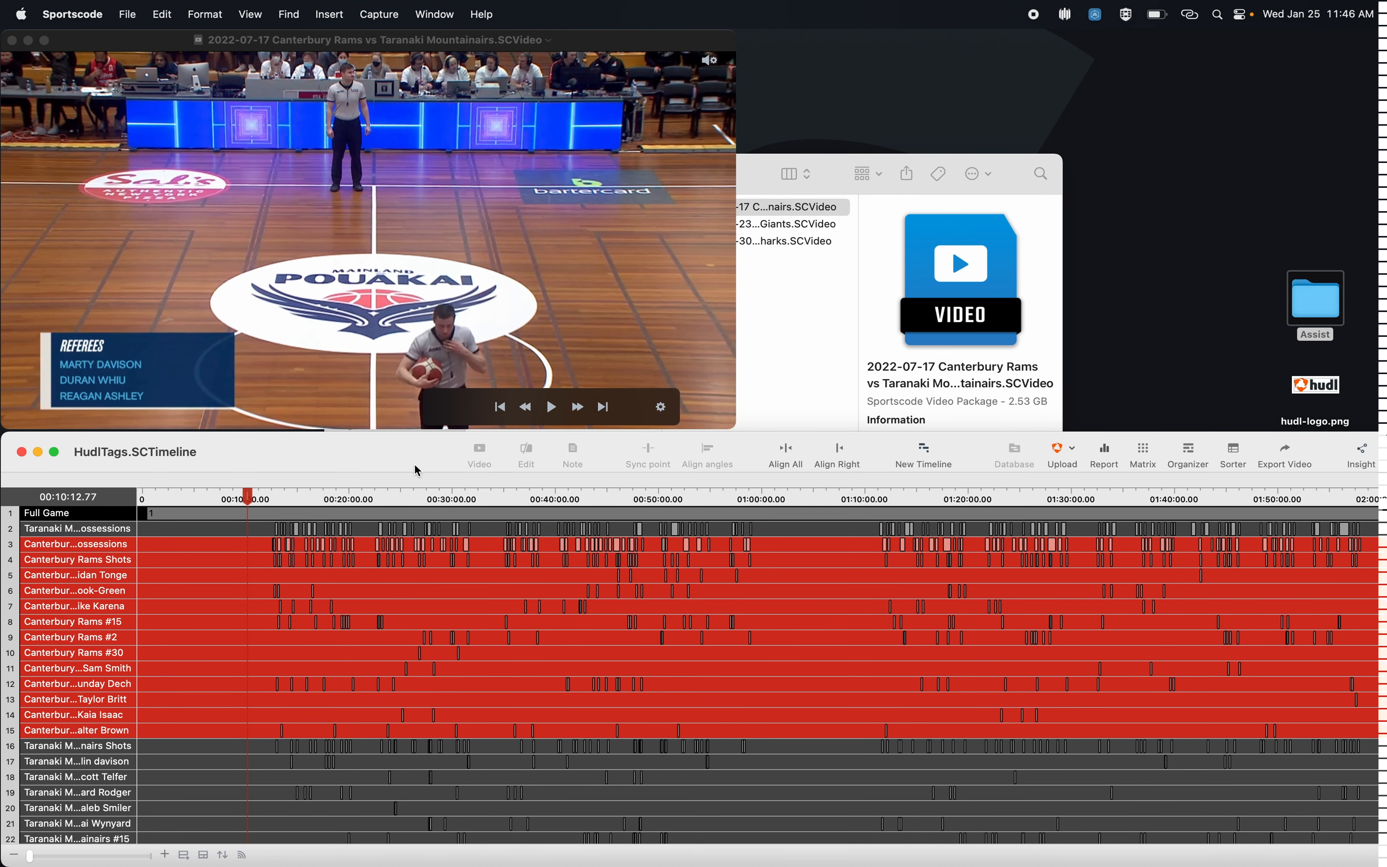
scroll(423, 603, up, 3)
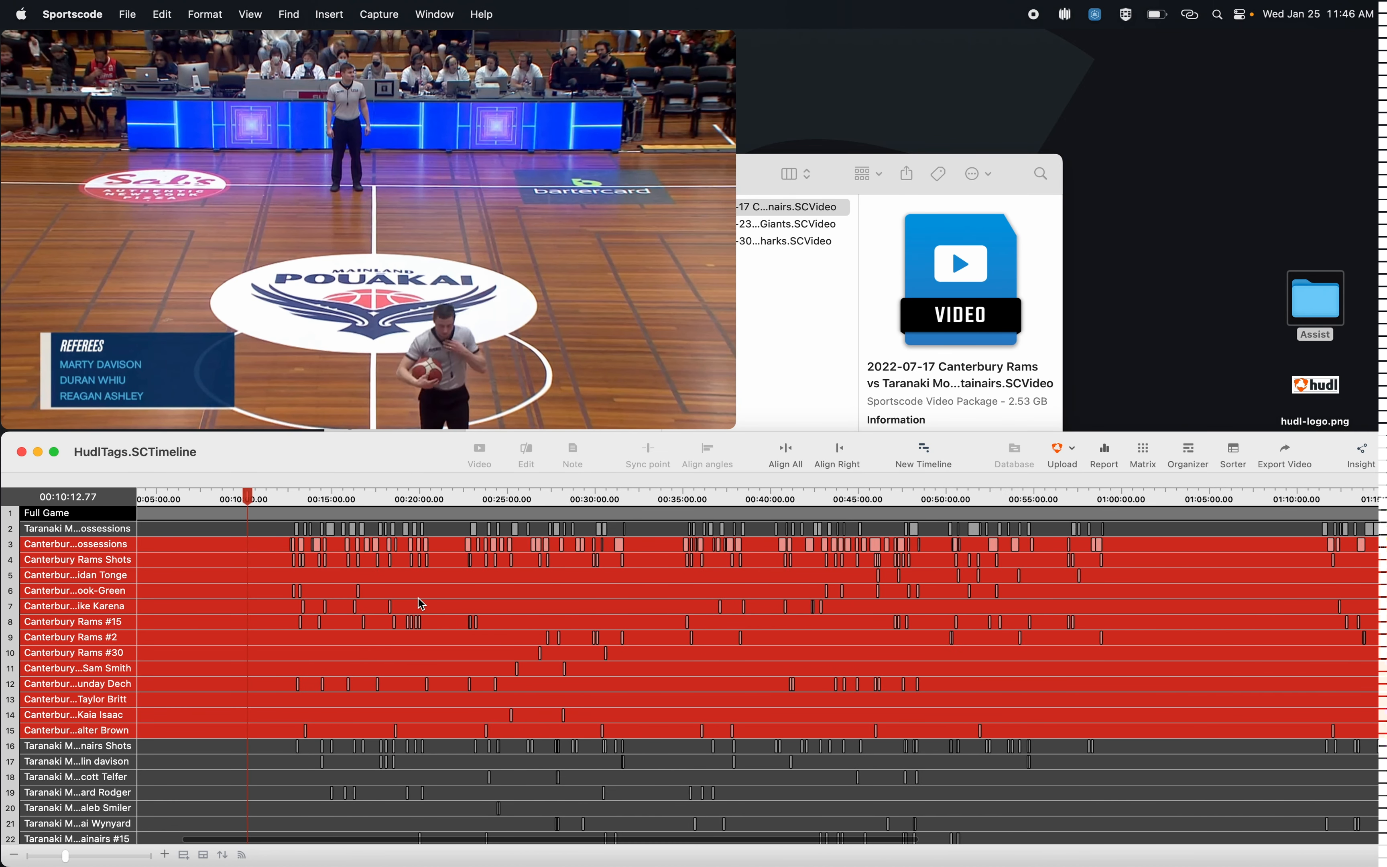
drag(136, 497, 214, 496)
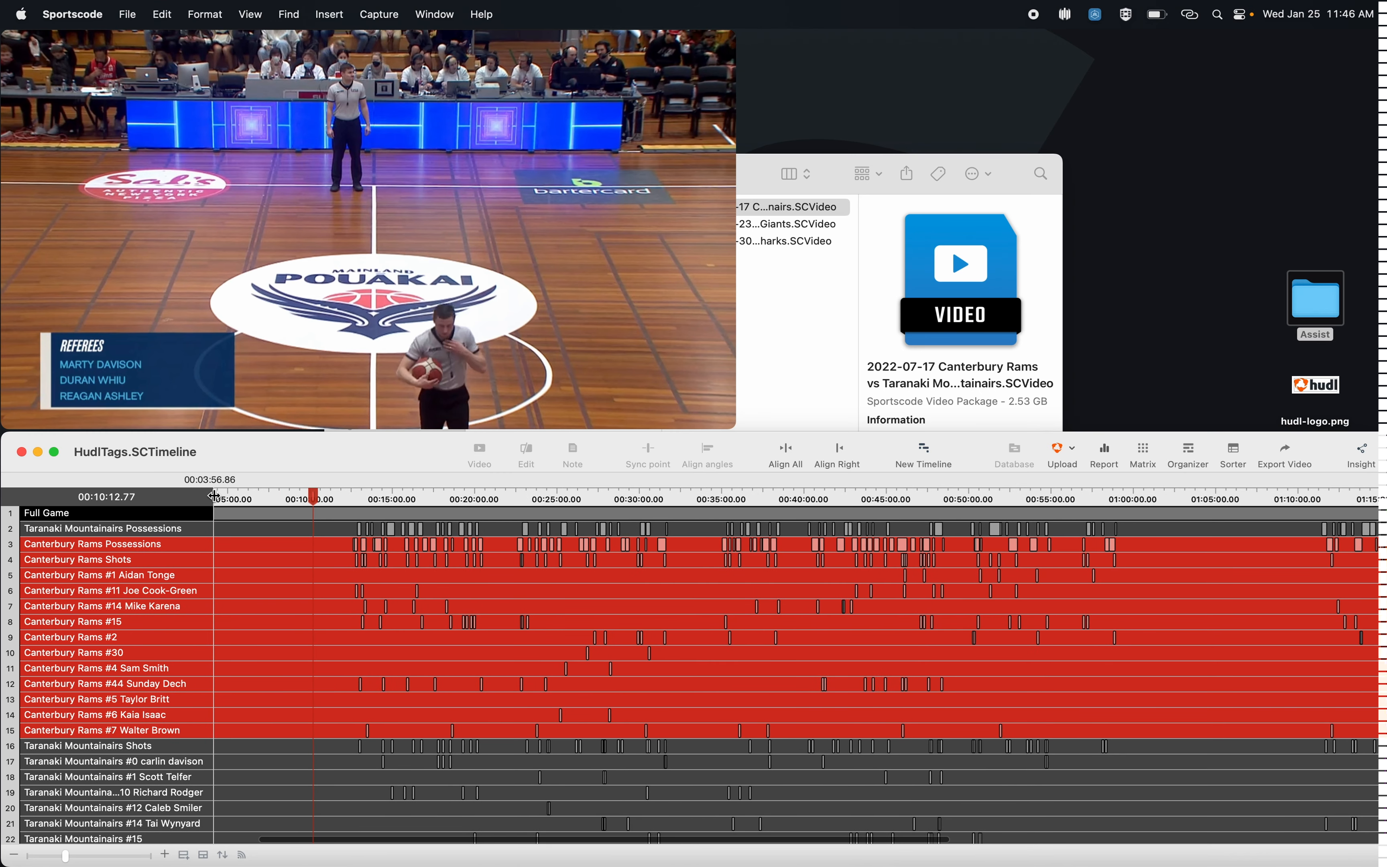
Step: Preview the Canterbury Rams Possessions row as a video and view the timeline's tagged instances in a matrix, closing both
click(189, 547)
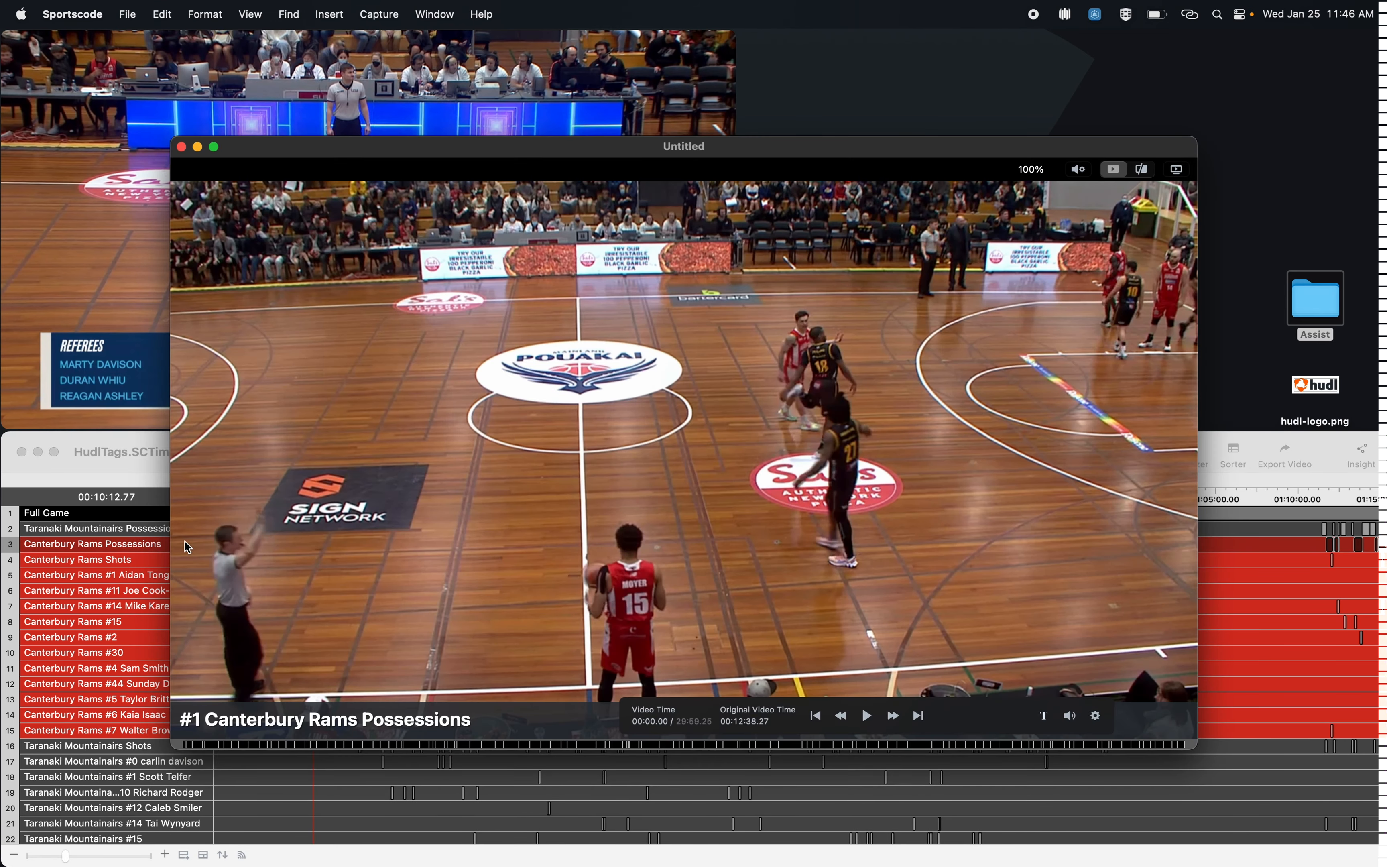
click(181, 147)
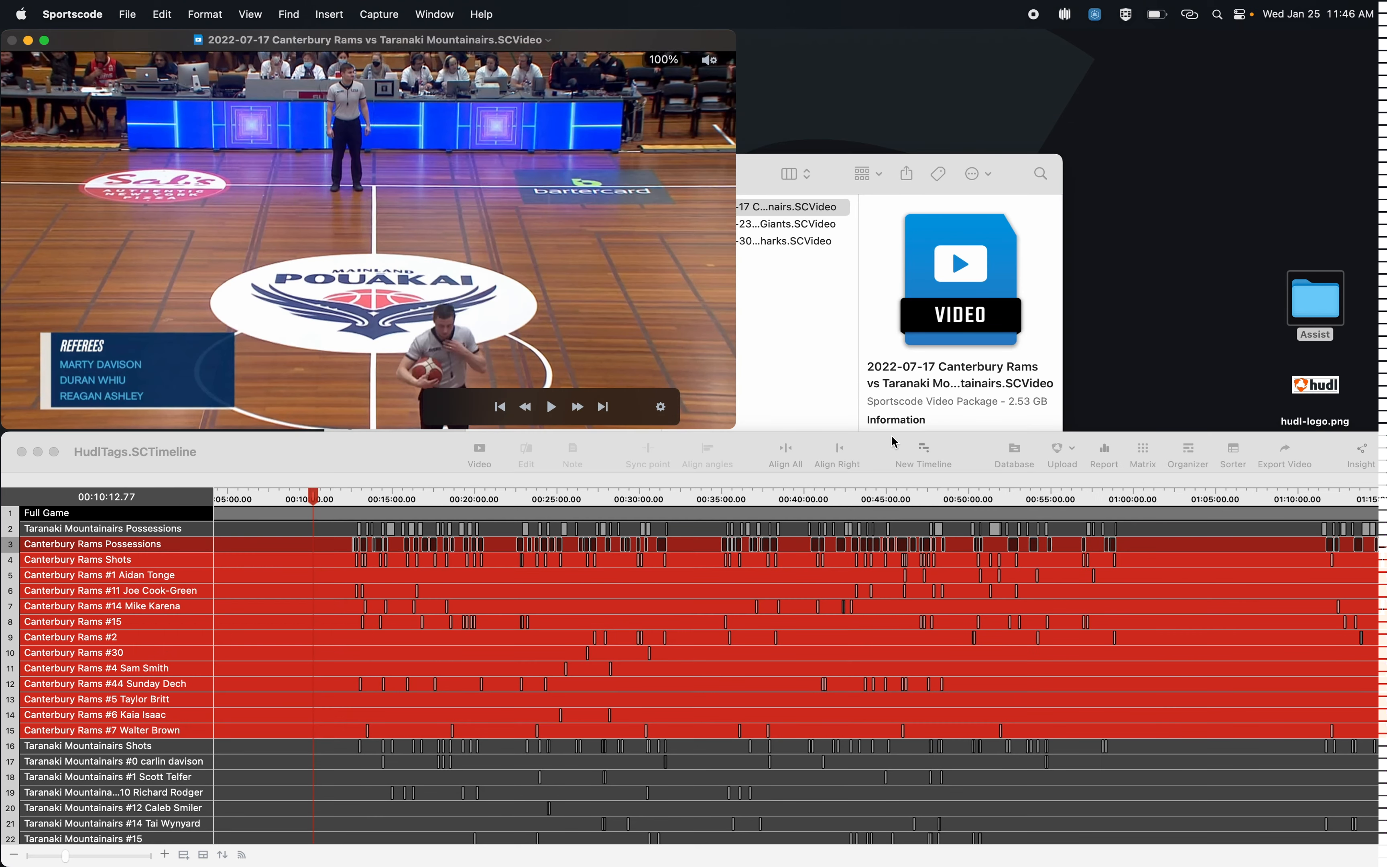
click(1148, 449)
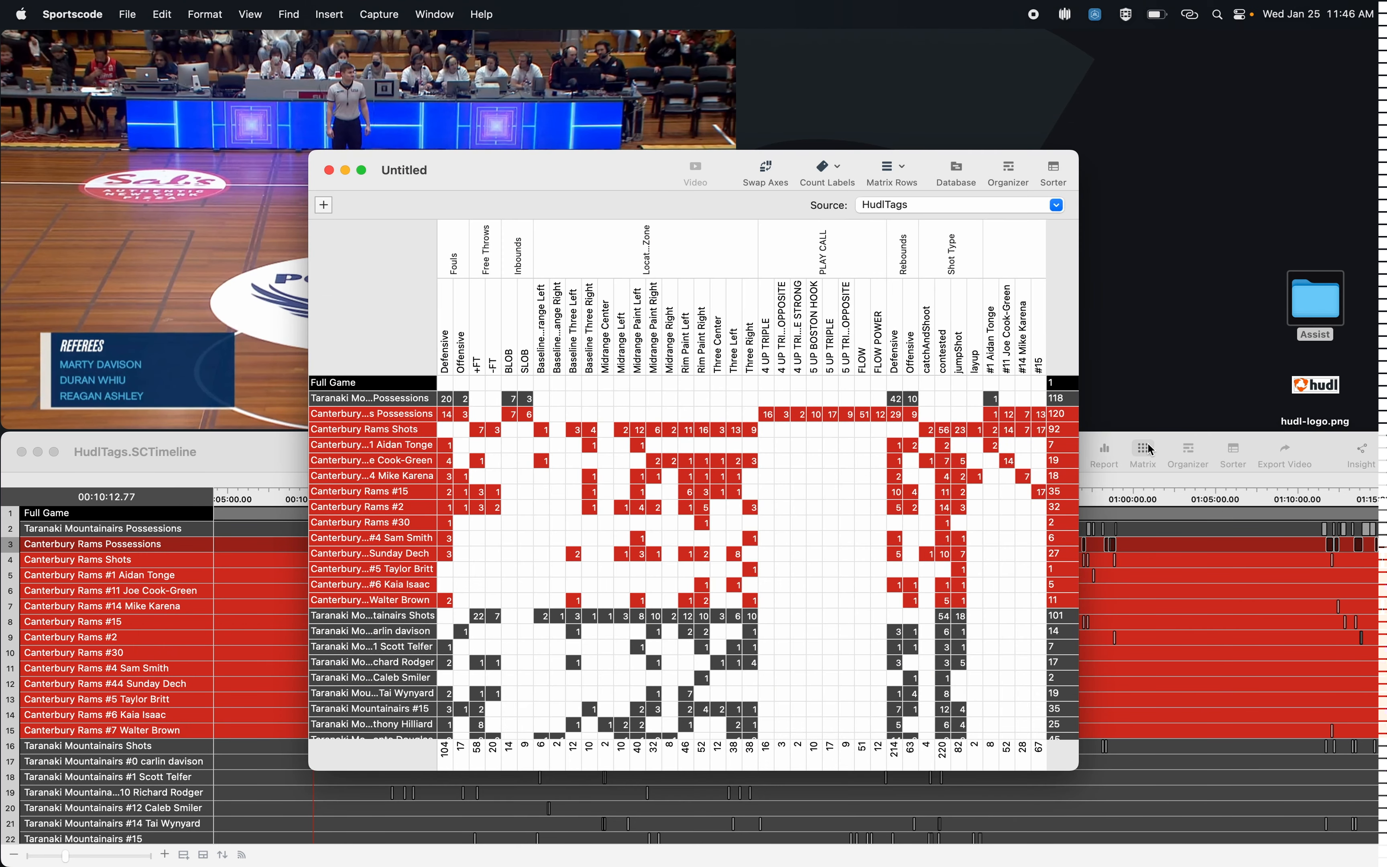
click(330, 170)
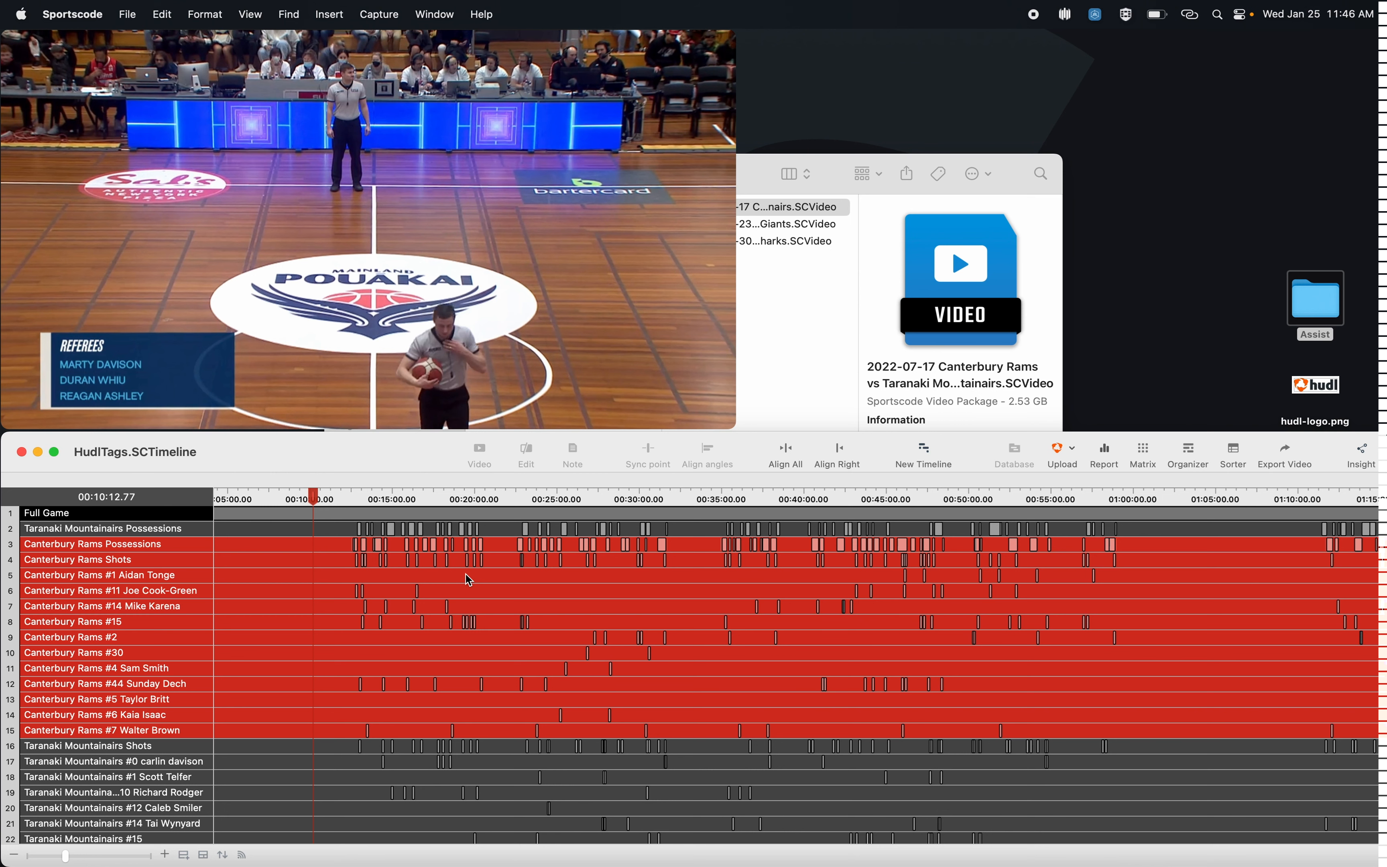
Step: Enable flagging in the application preferences and add a new flag
click(70, 14)
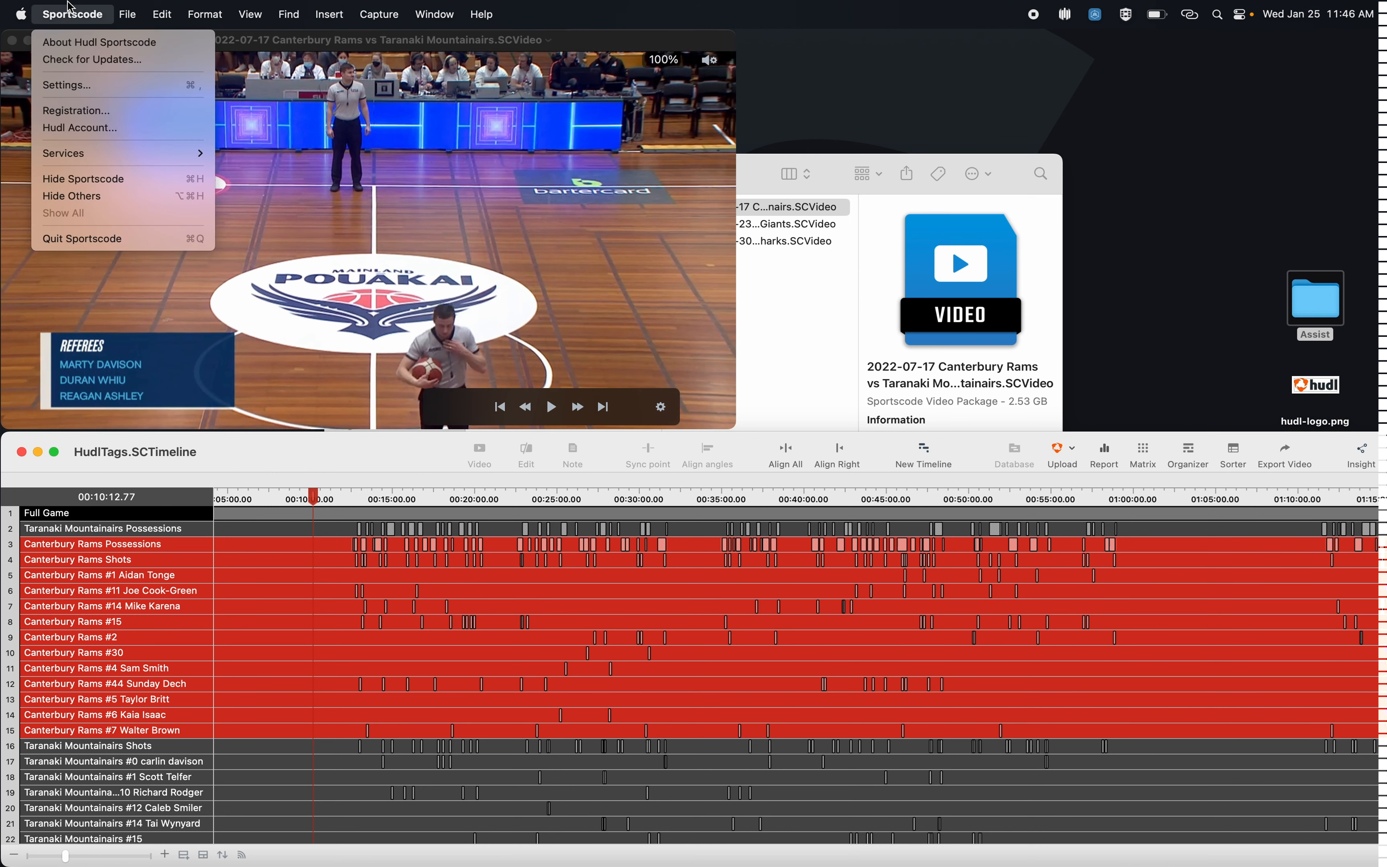
click(92, 84)
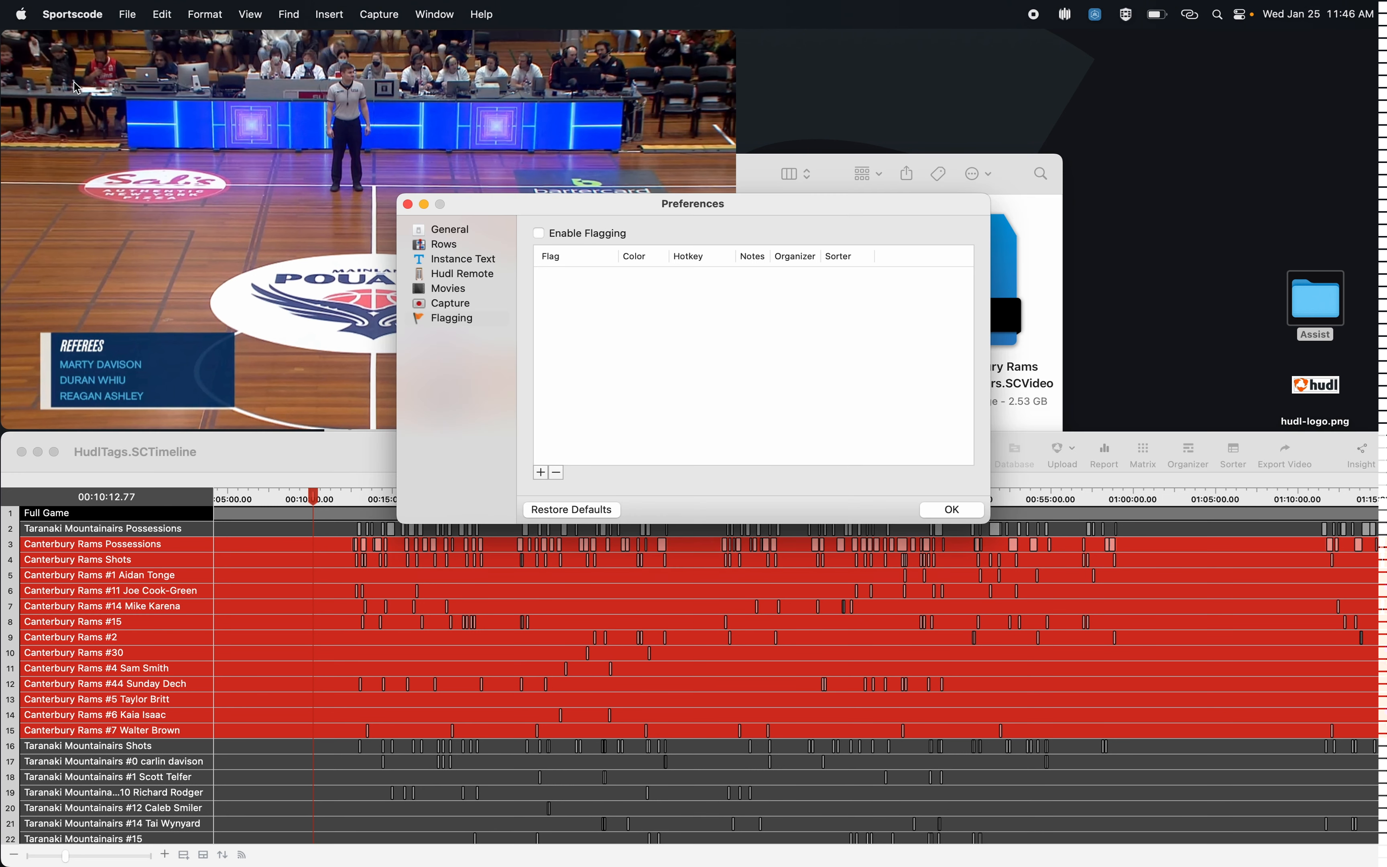
click(458, 319)
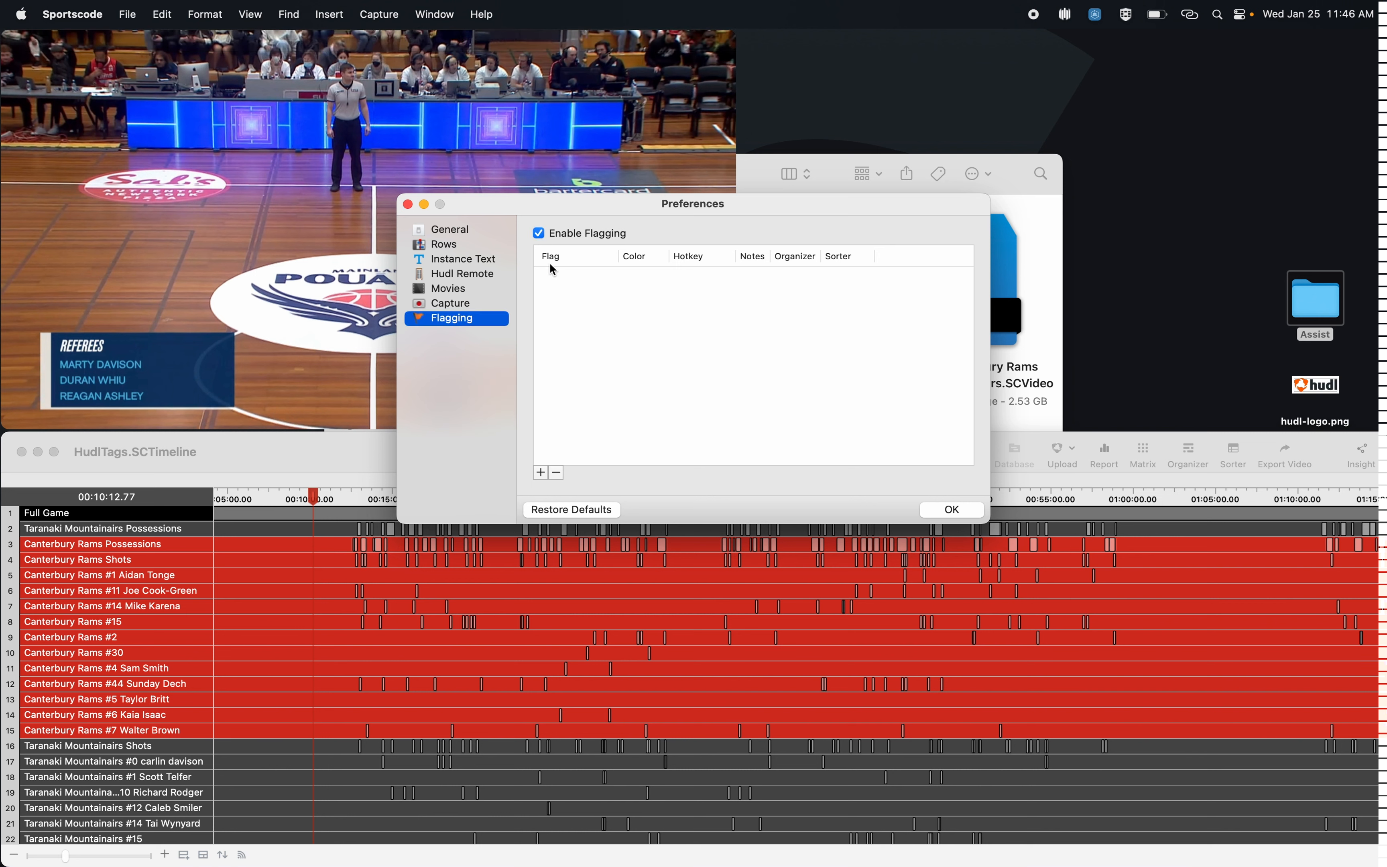
click(541, 474)
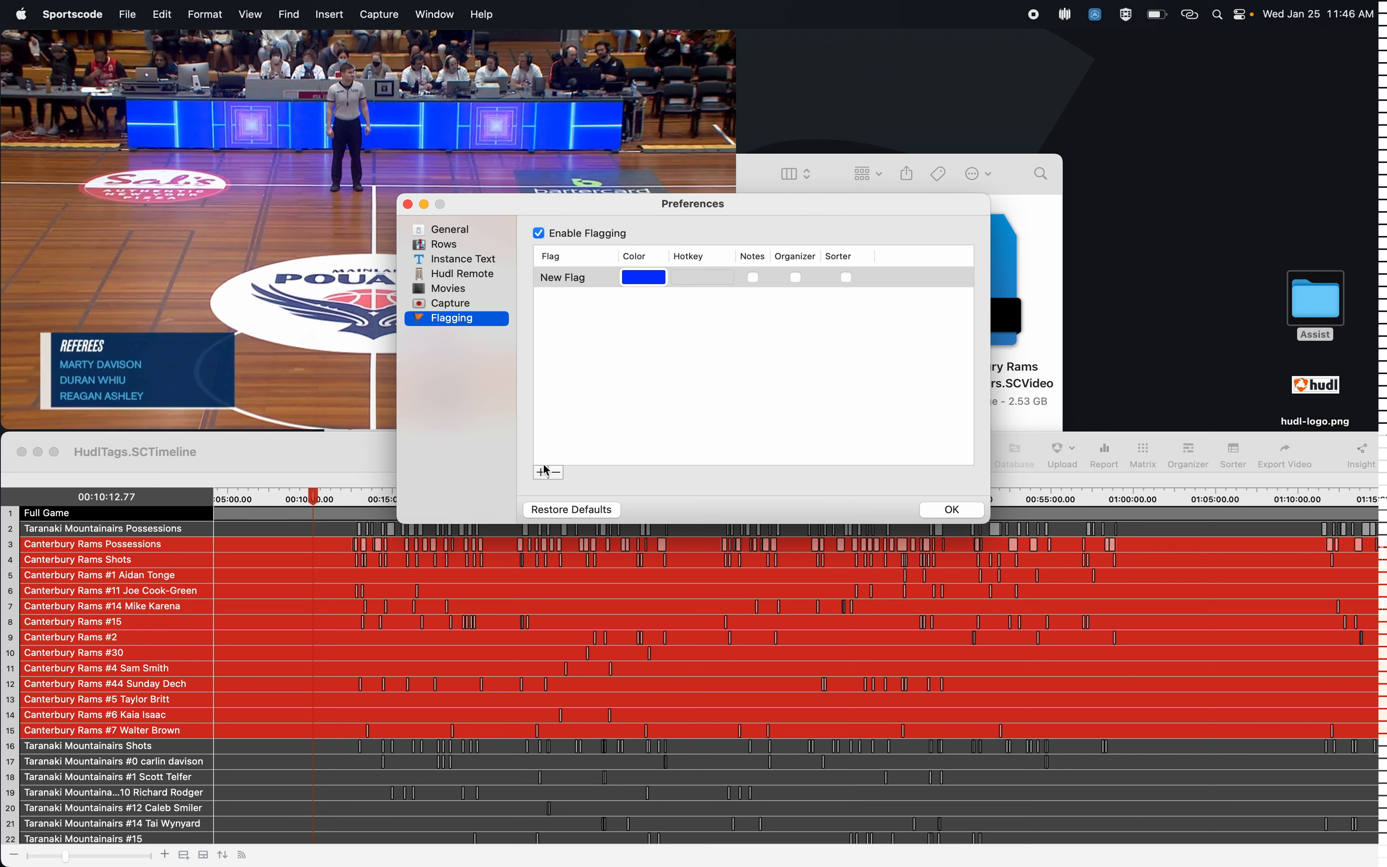
Step: Name the flag after its owner's clips, assign it hotkey O, turn on Notes and Organizer for it, and save the preferences
double_click(591, 281)
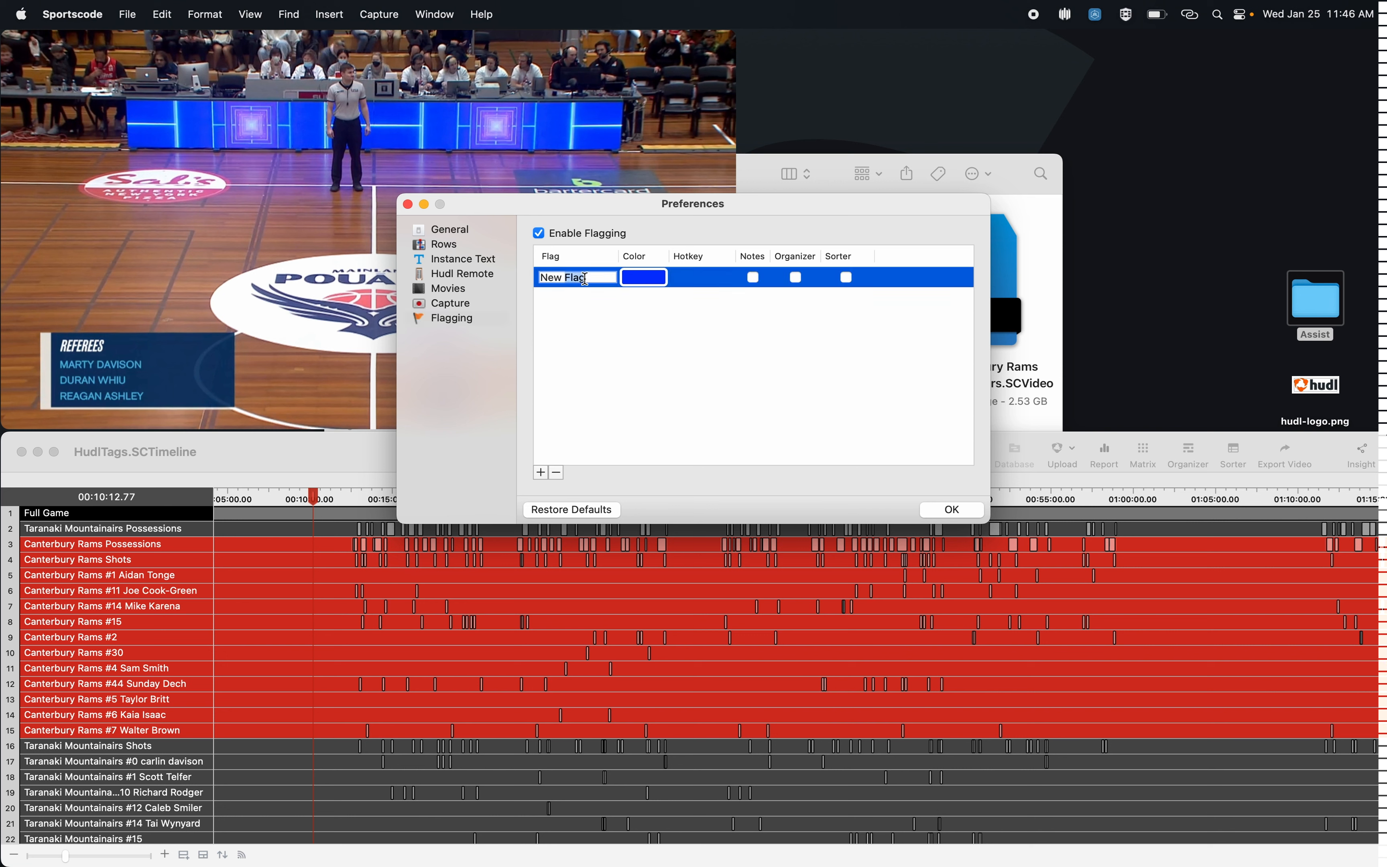
text(Oliver's Clips)
click(709, 277)
key(o)
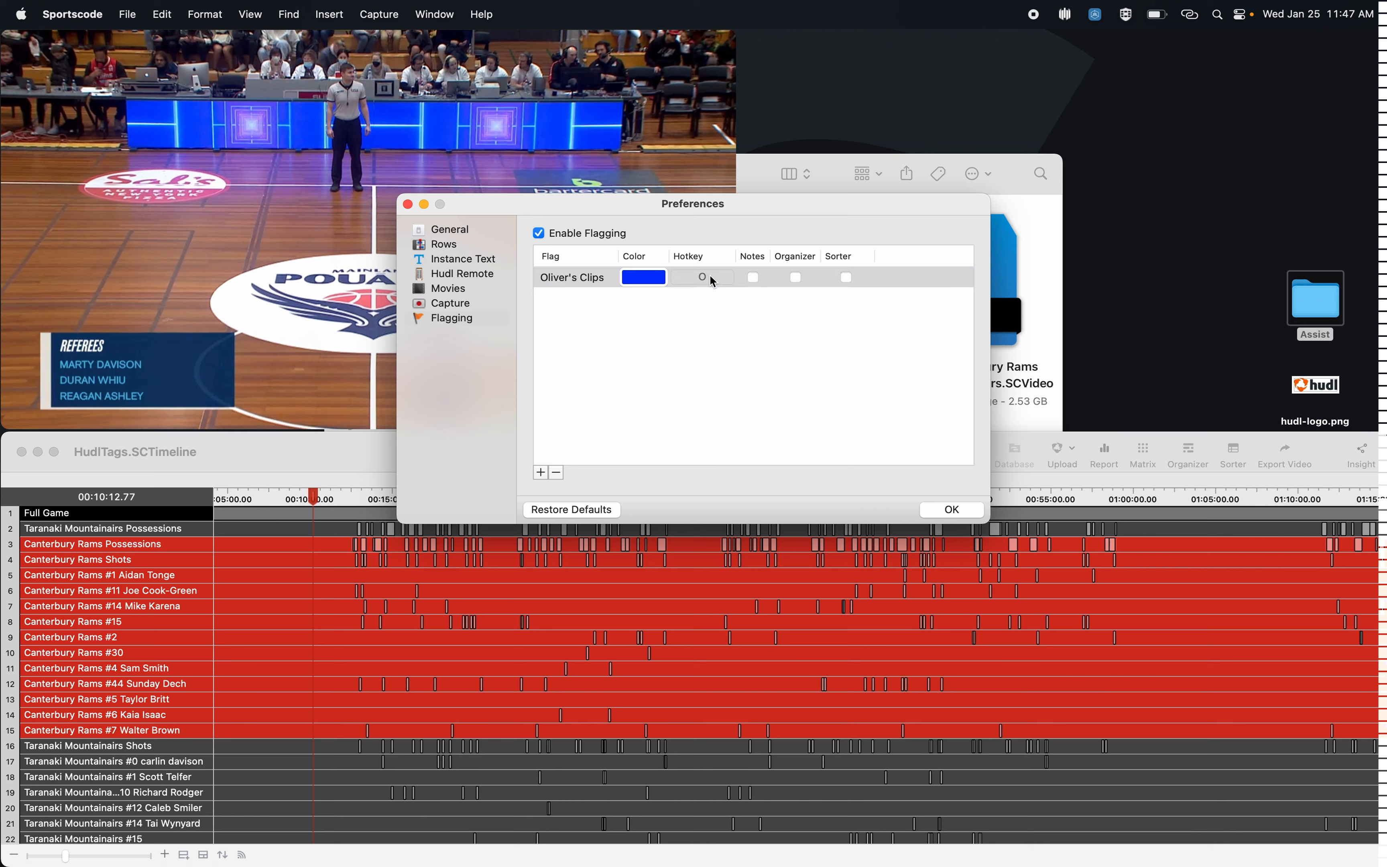
click(753, 280)
click(952, 510)
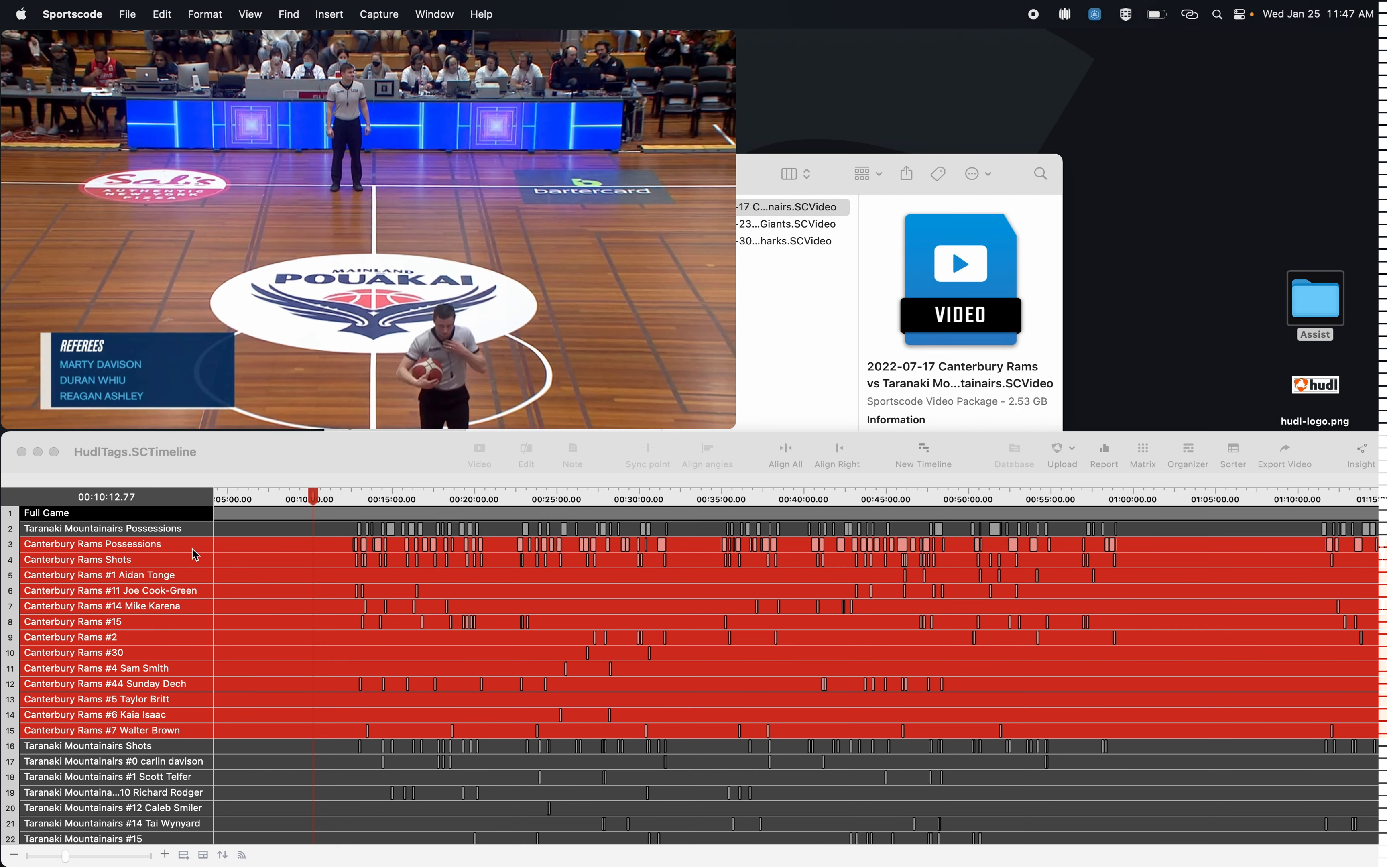
Step: Open the Canterbury Rams Possessions row as a video, mute its audio and start playback
double_click(166, 550)
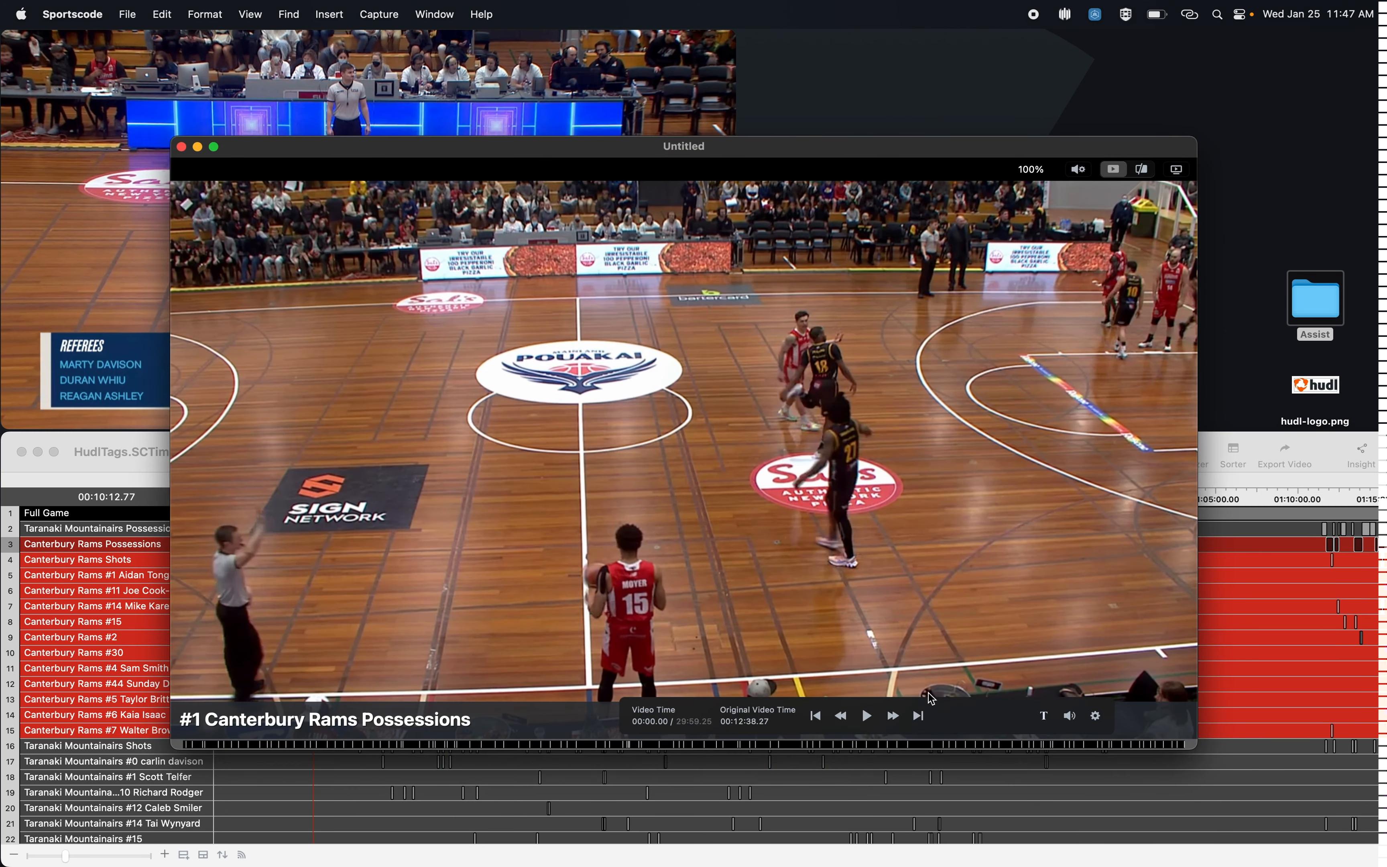
click(1068, 717)
key(space)
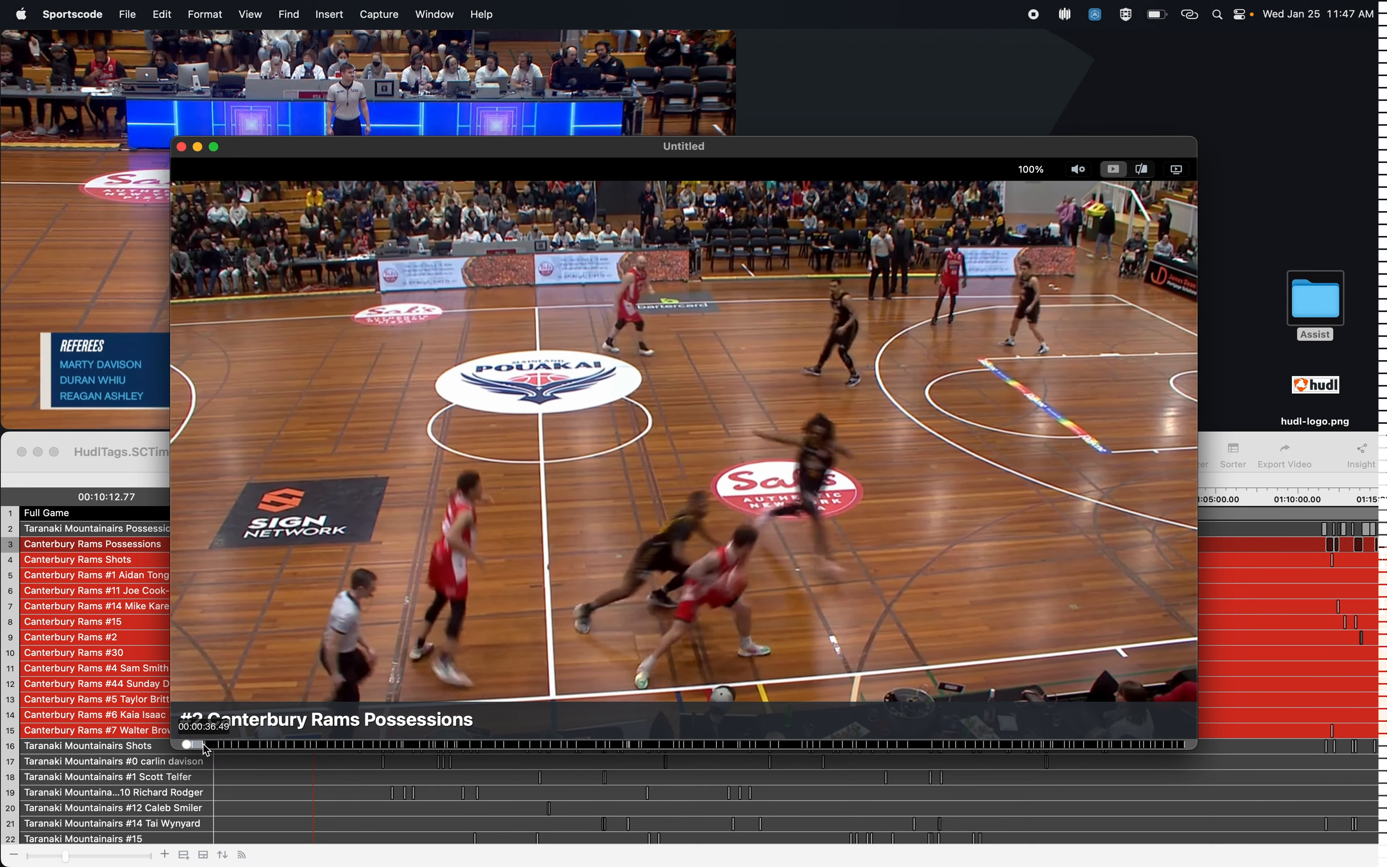
Step: Skim the possession clips, flag possession 3 with the note "Where I can put my note", and reposition the resulting organizer window slightly
key(Down)
key(Down)
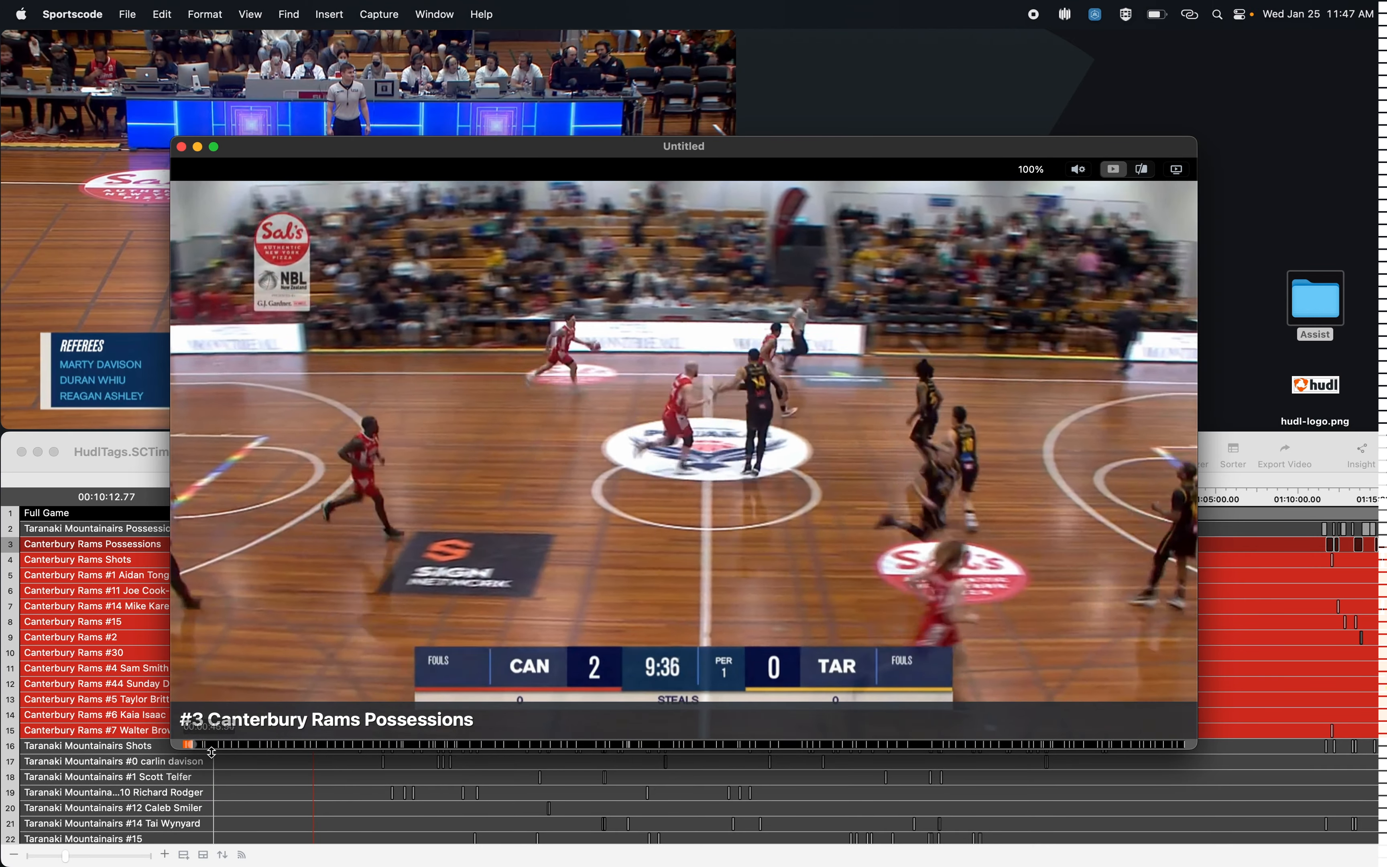
key(Down)
key(Down)
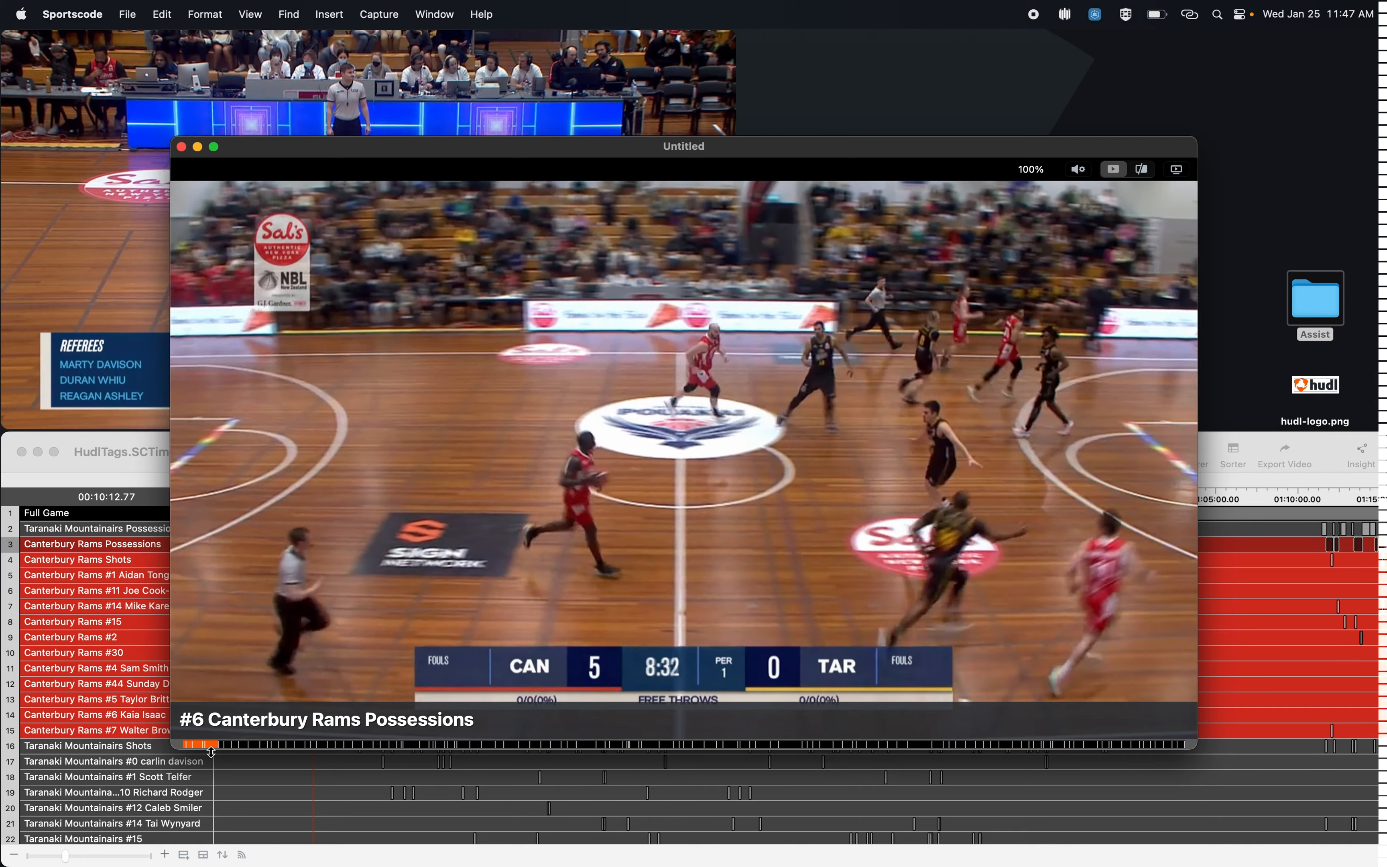
key(Up)
key(Up)
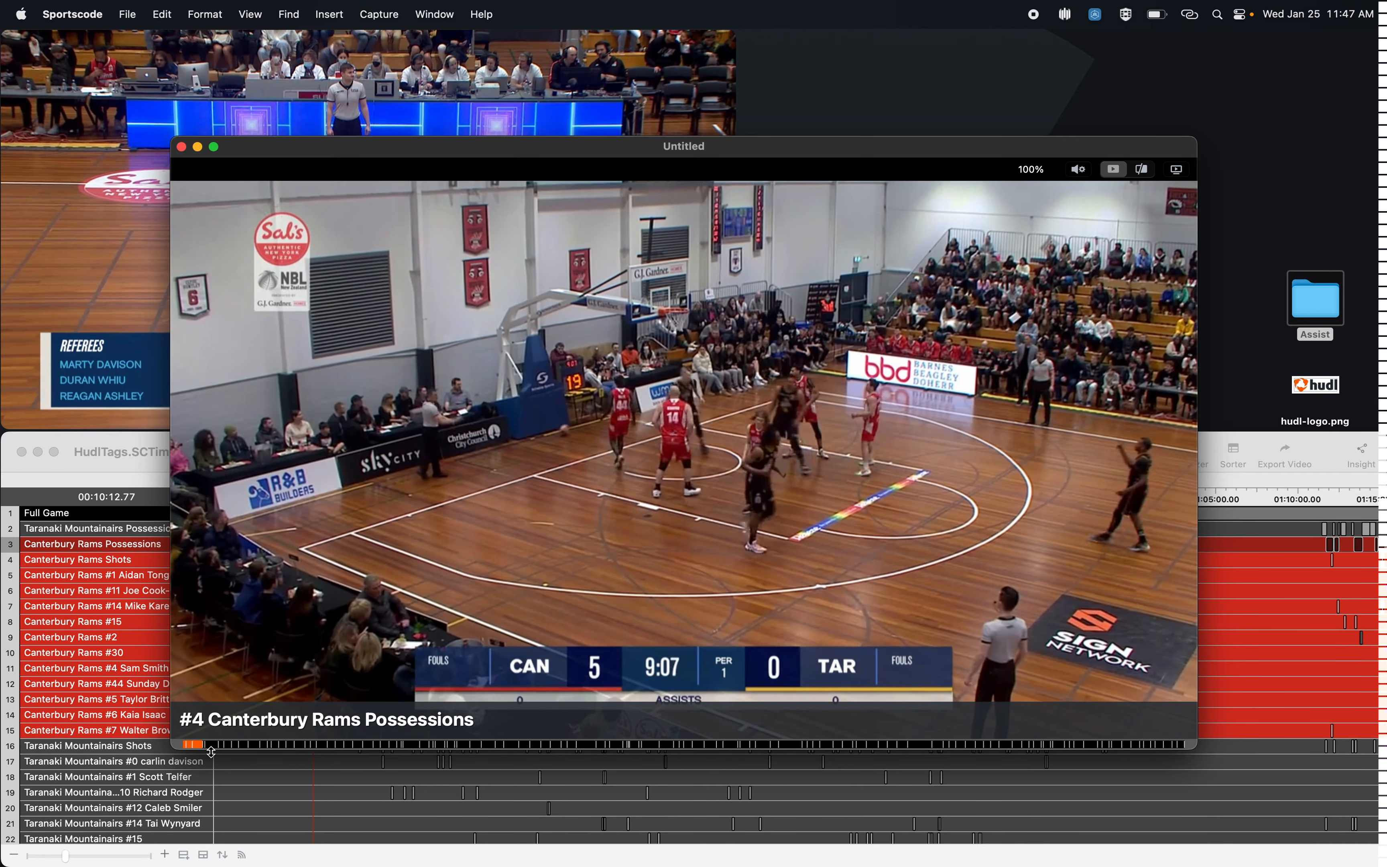
key(Up)
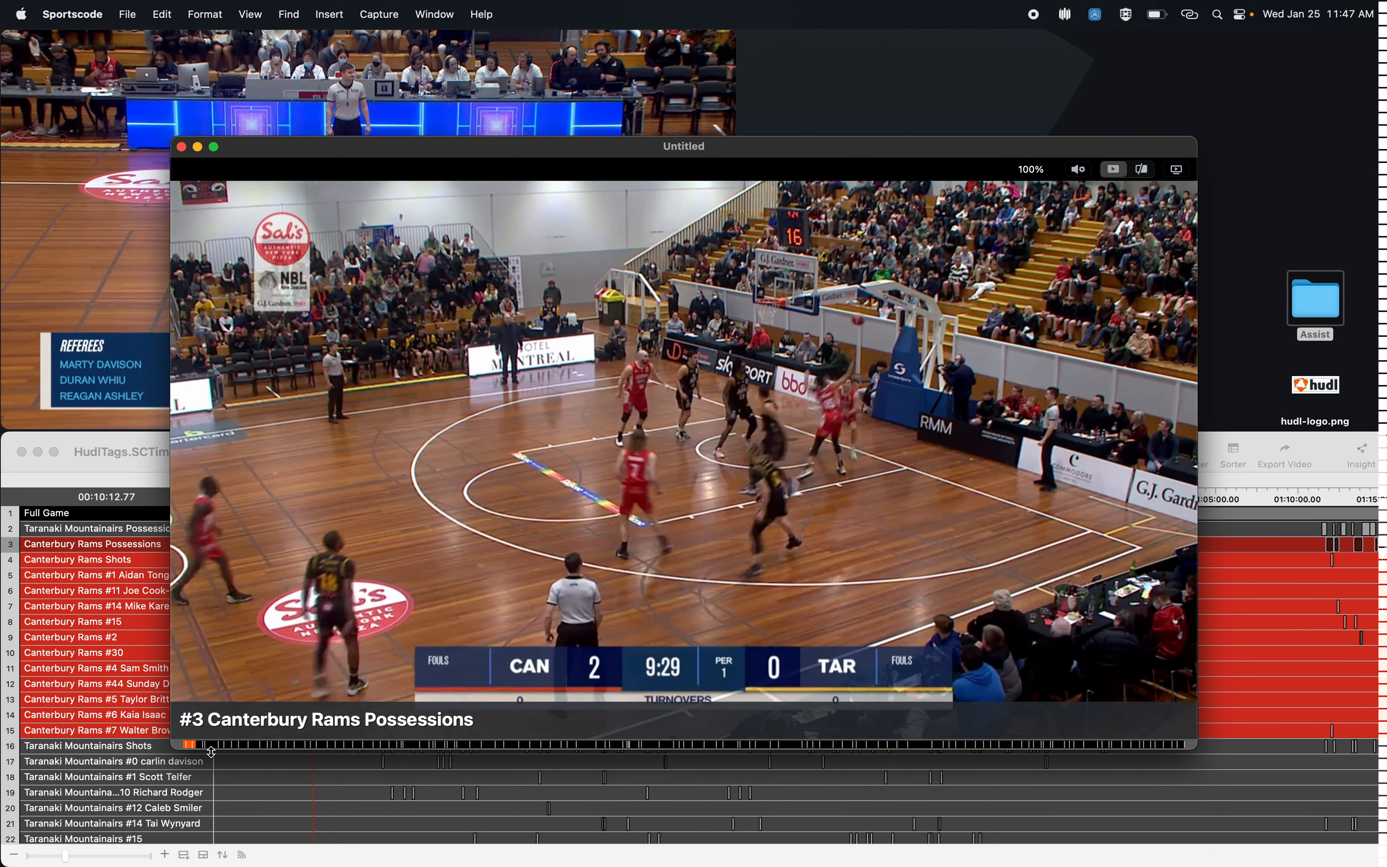
key(1)
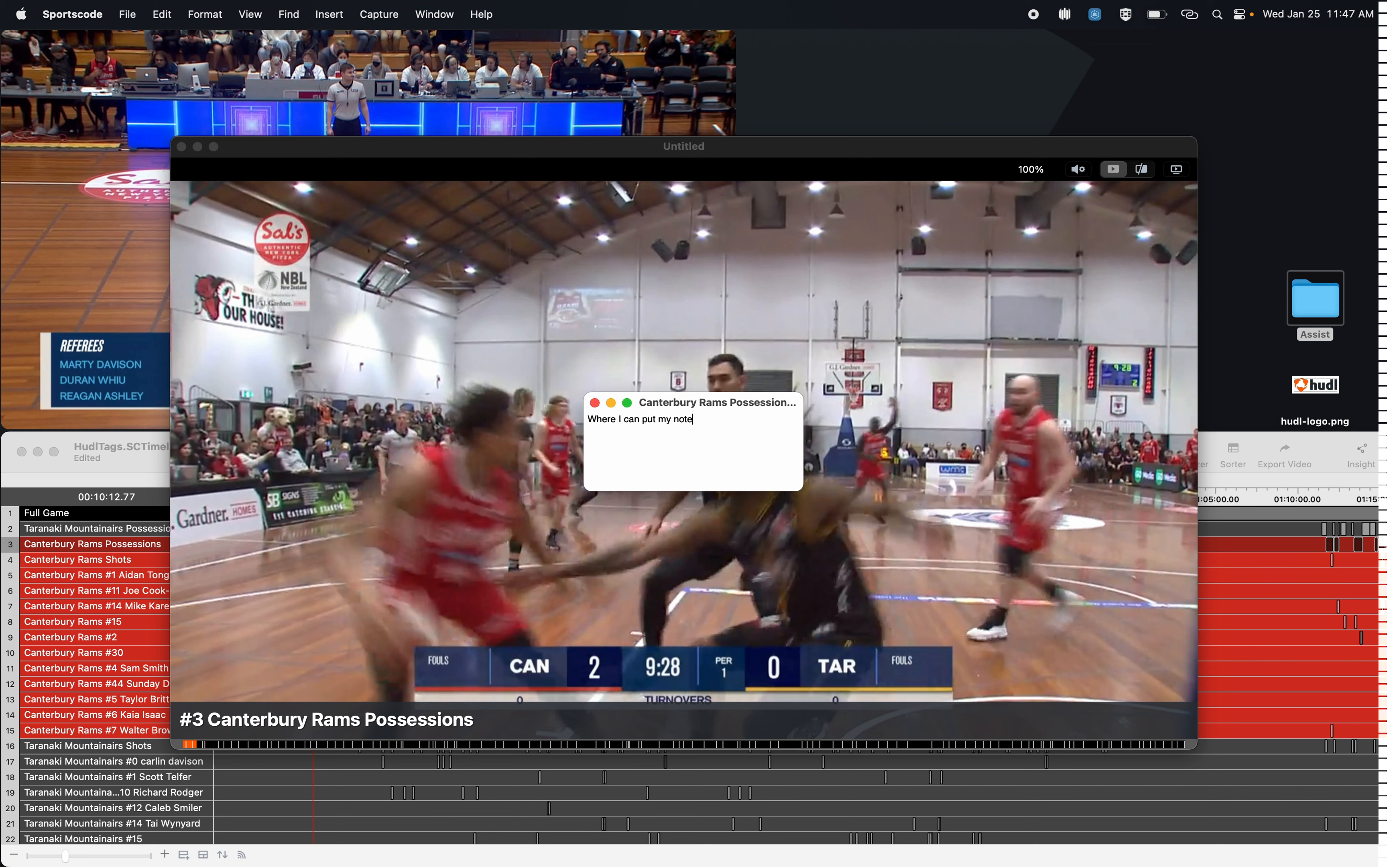
key(Return)
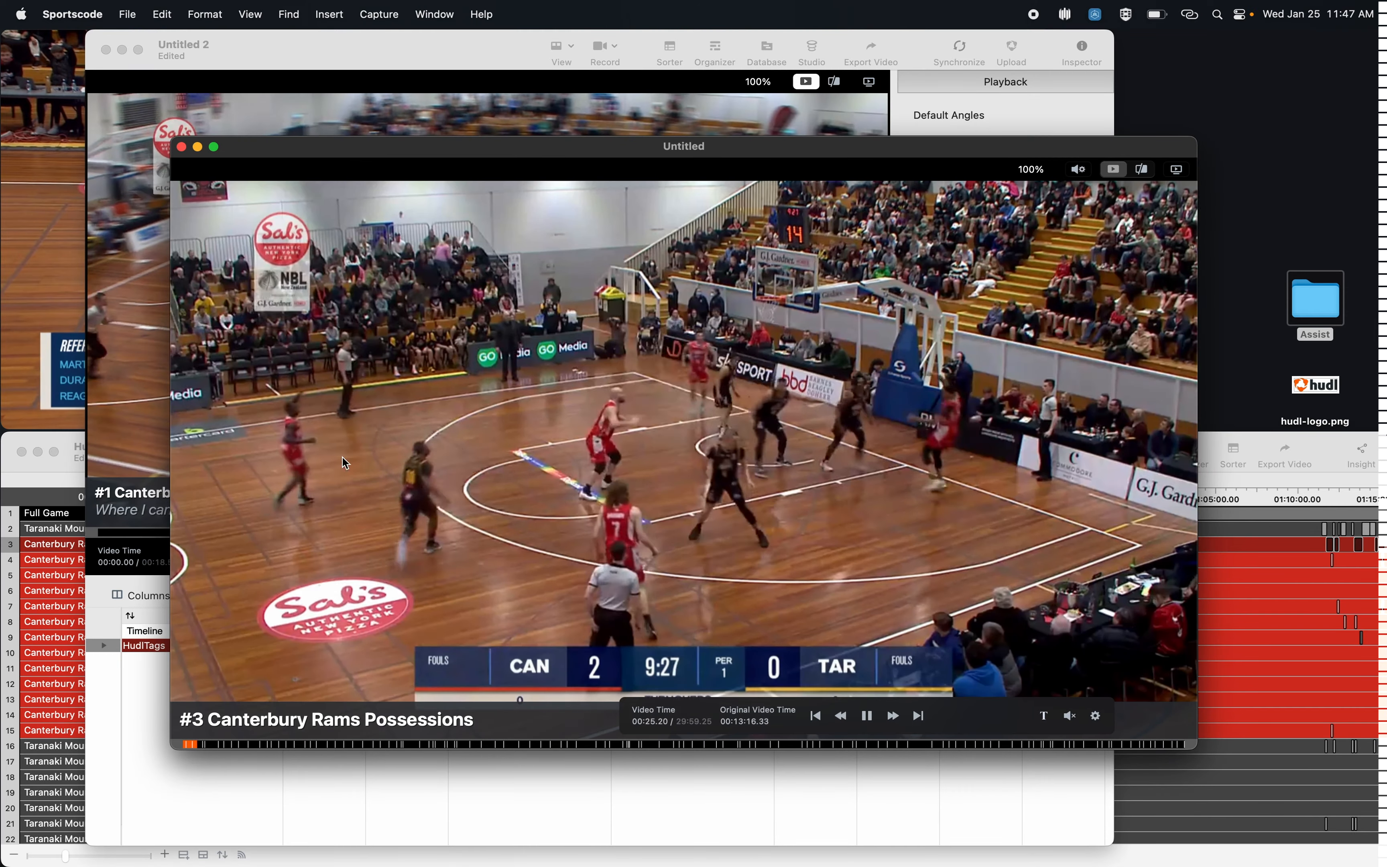
drag(401, 51, 429, 50)
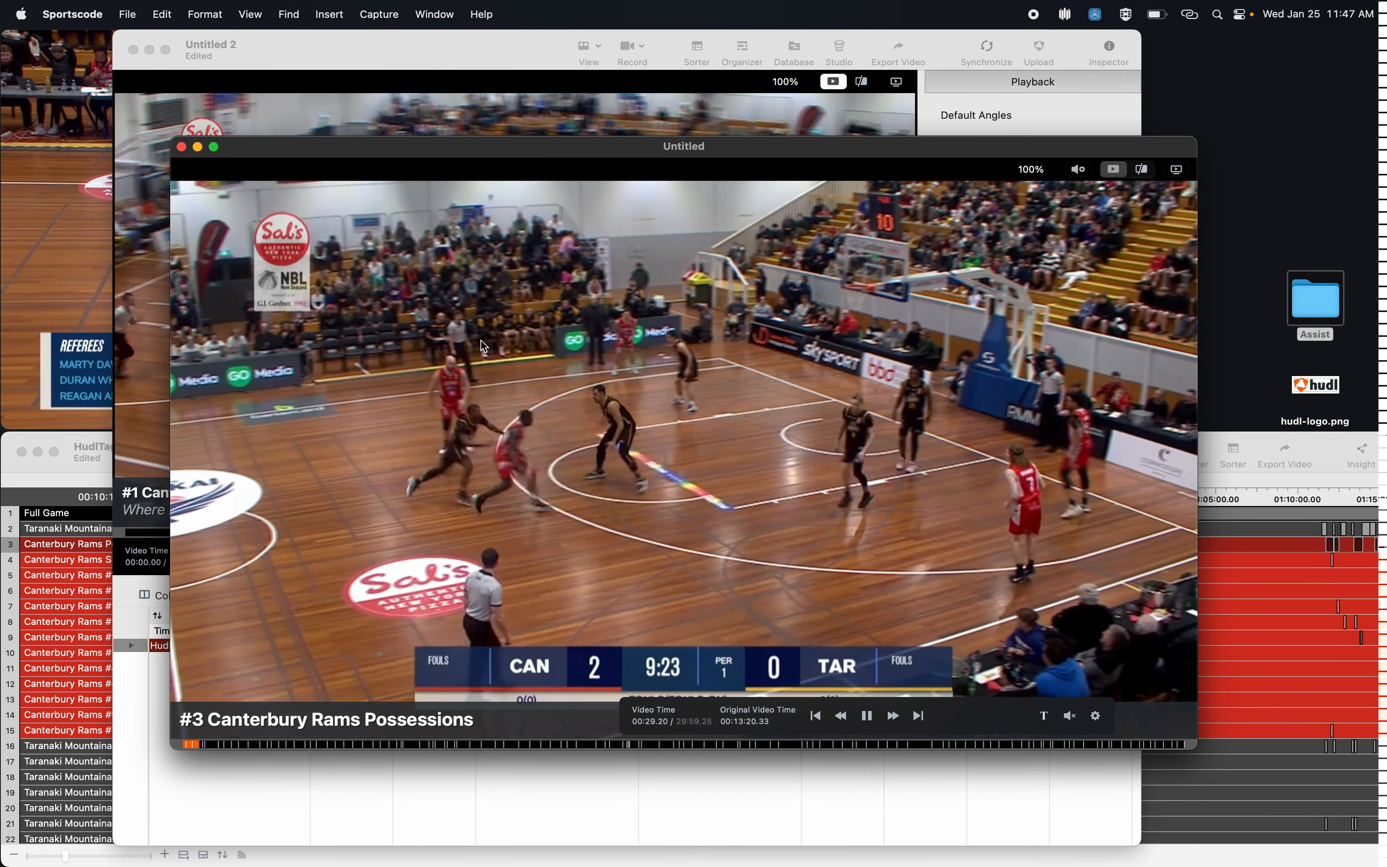
Step: Skip ahead to possession 8 and flag it with the note "Note Two"
key(super+Right)
key(super+Right)
key(super+Right)
key(super+Right)
key(super+Right)
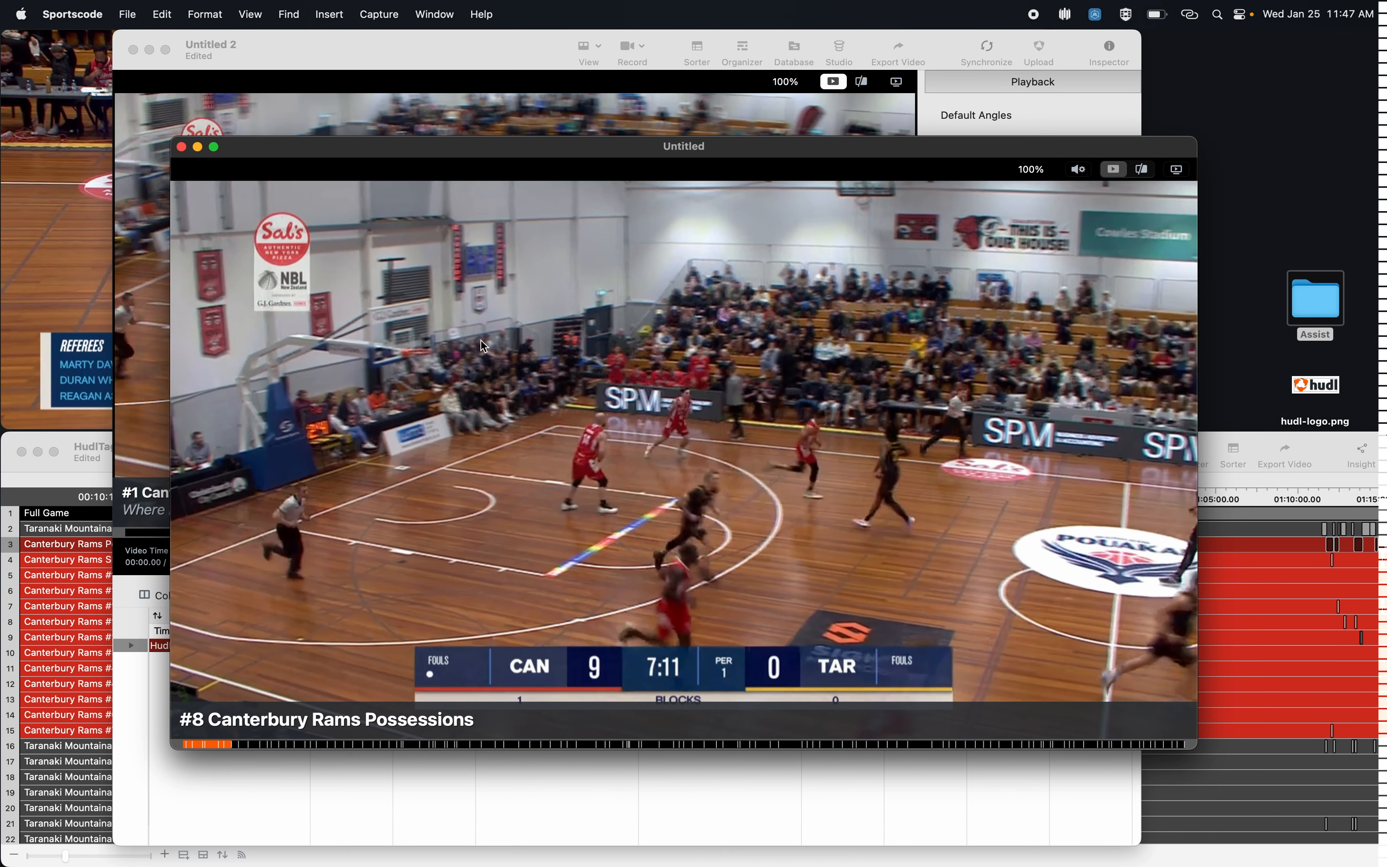
text(oNote Two)
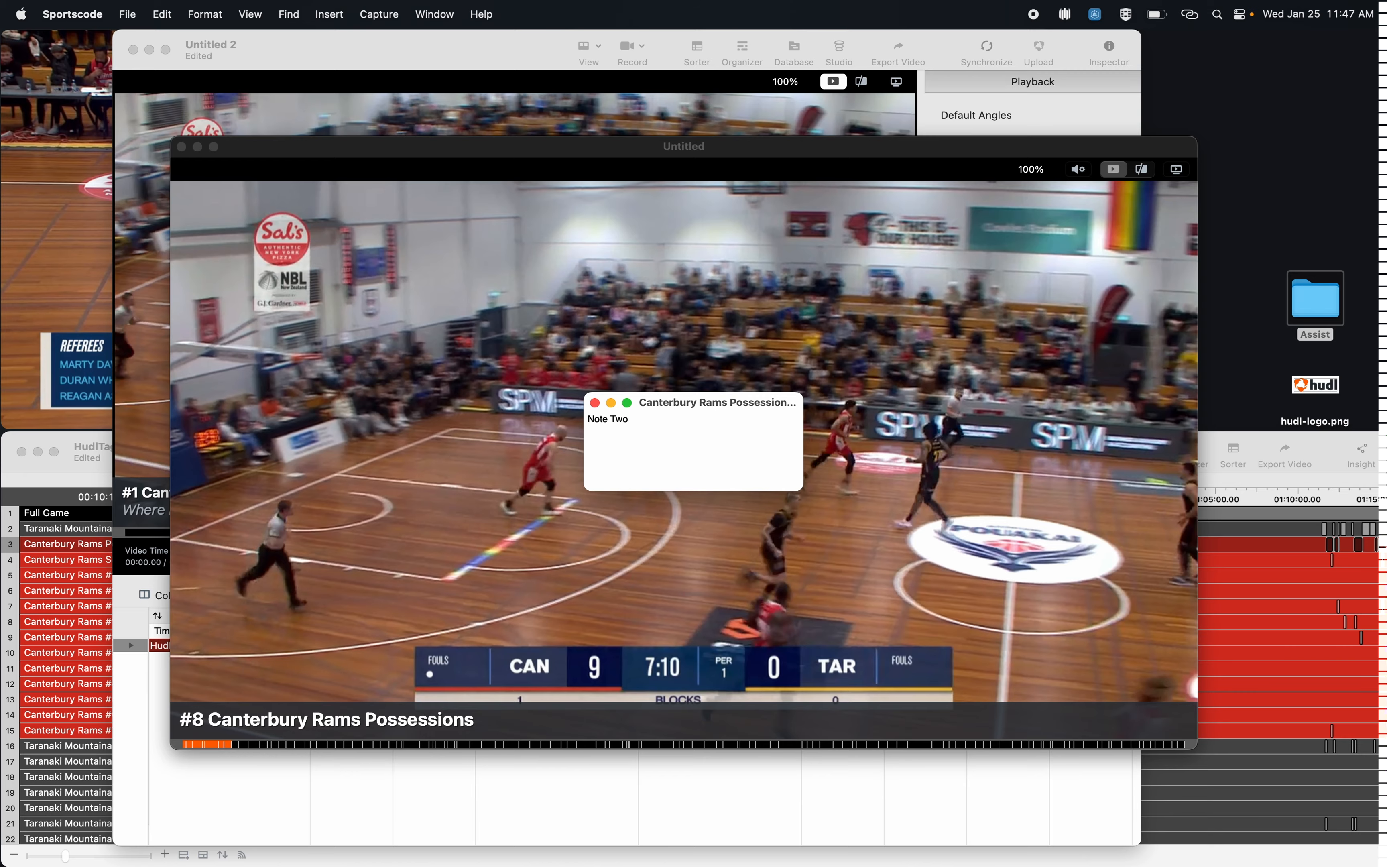
key(Return)
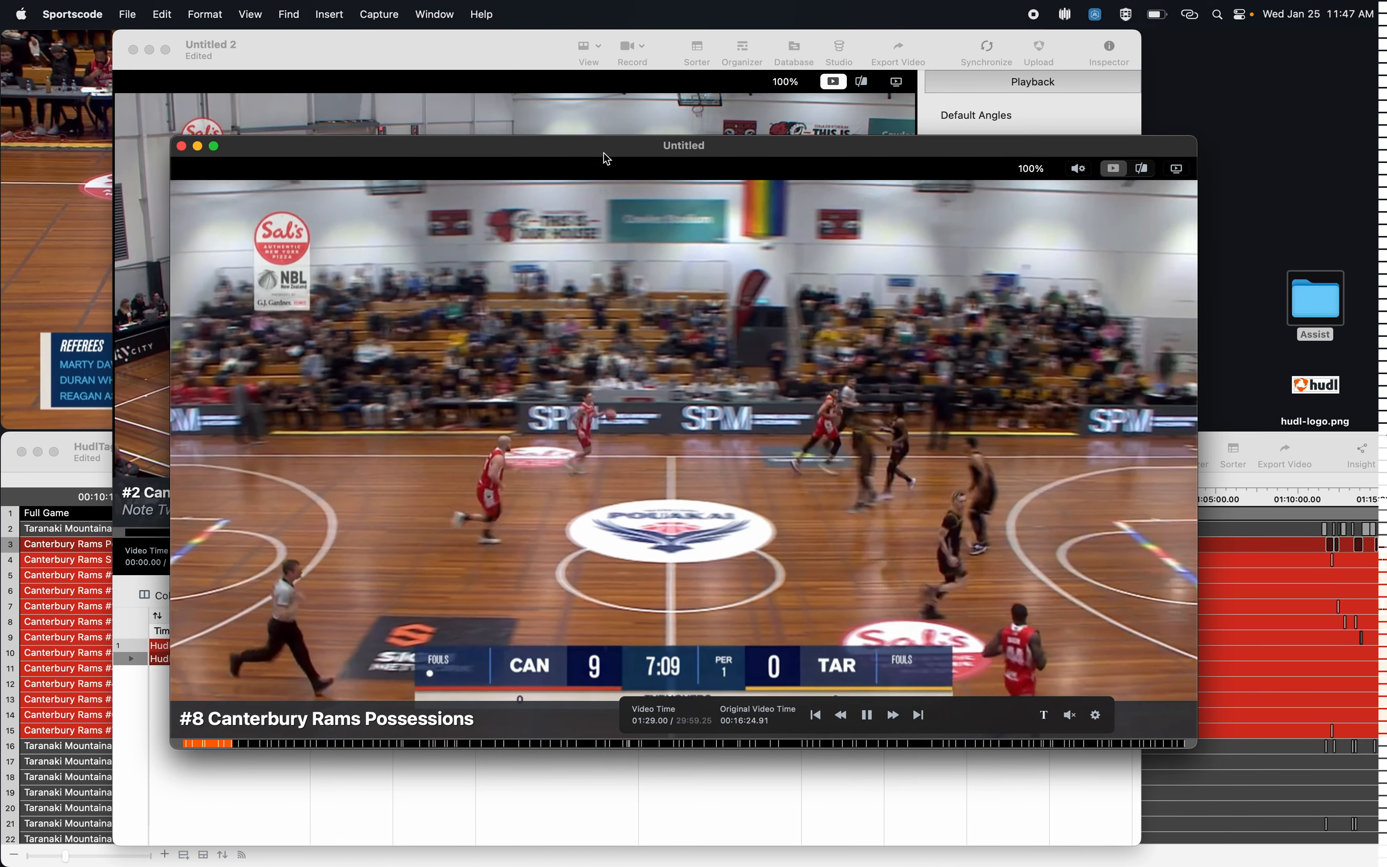
Step: Close the possessions video to reveal the organizer of flagged clips, and return to the HudlTags timeline
drag(604, 154, 582, 192)
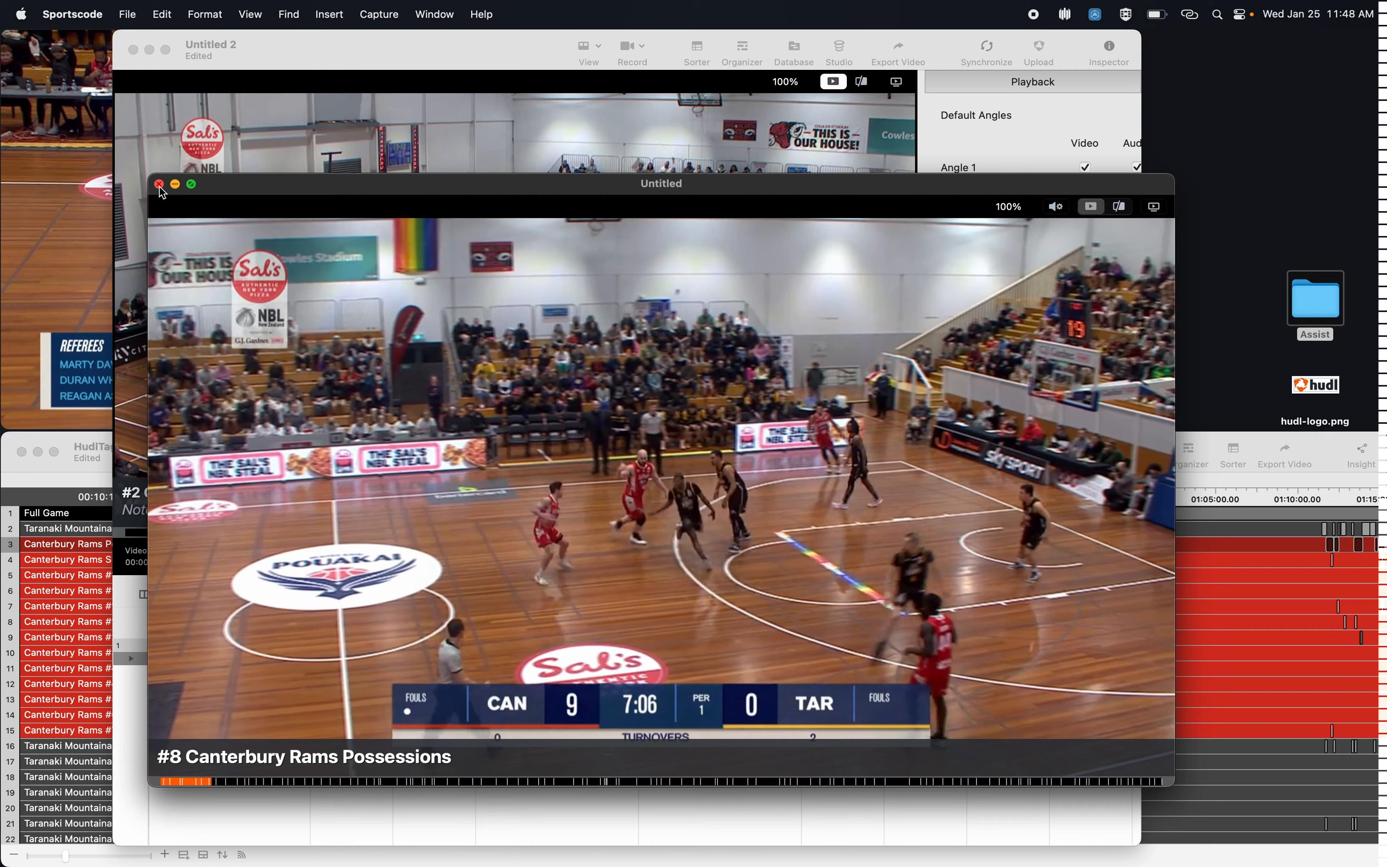
click(160, 185)
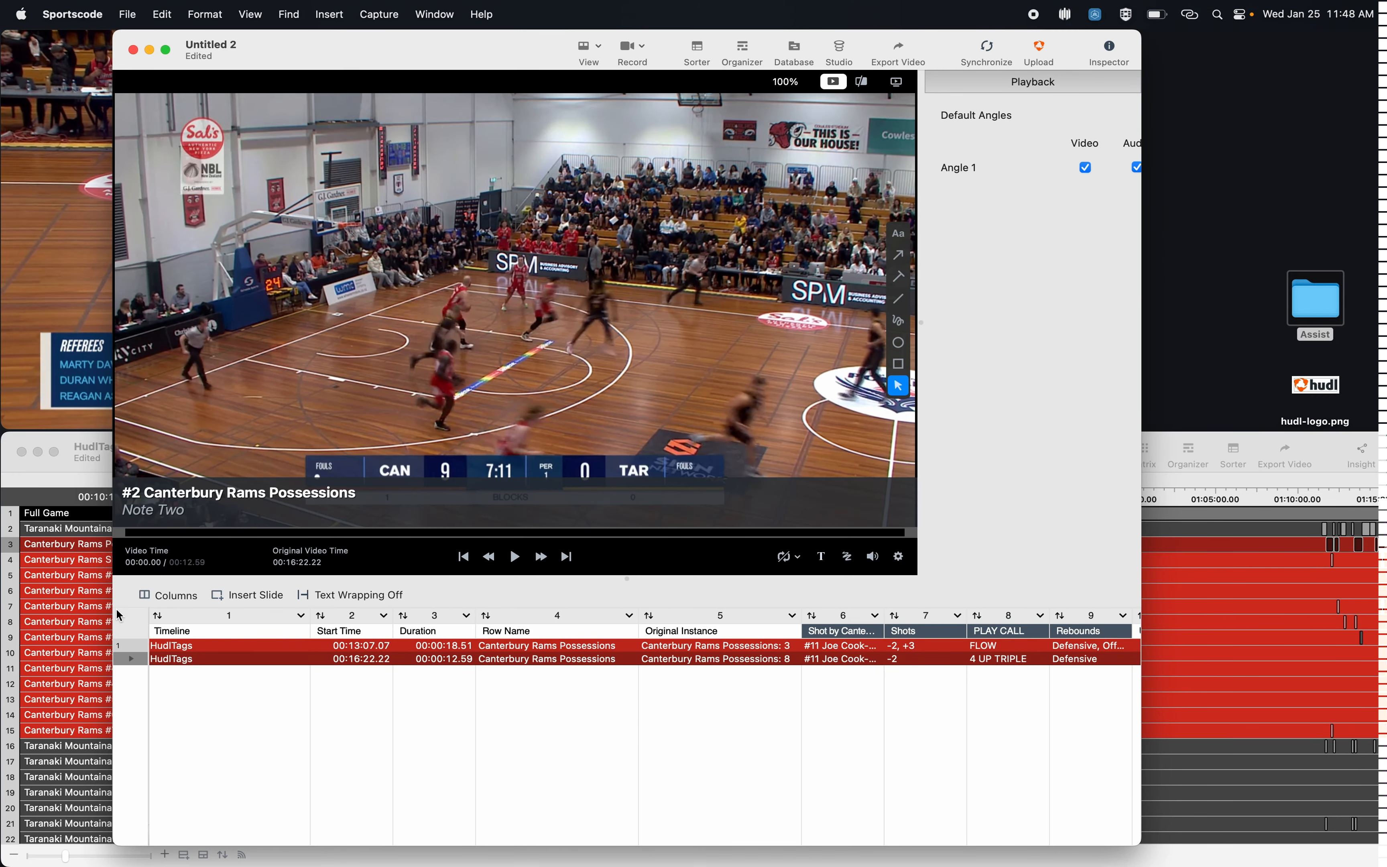
click(90, 474)
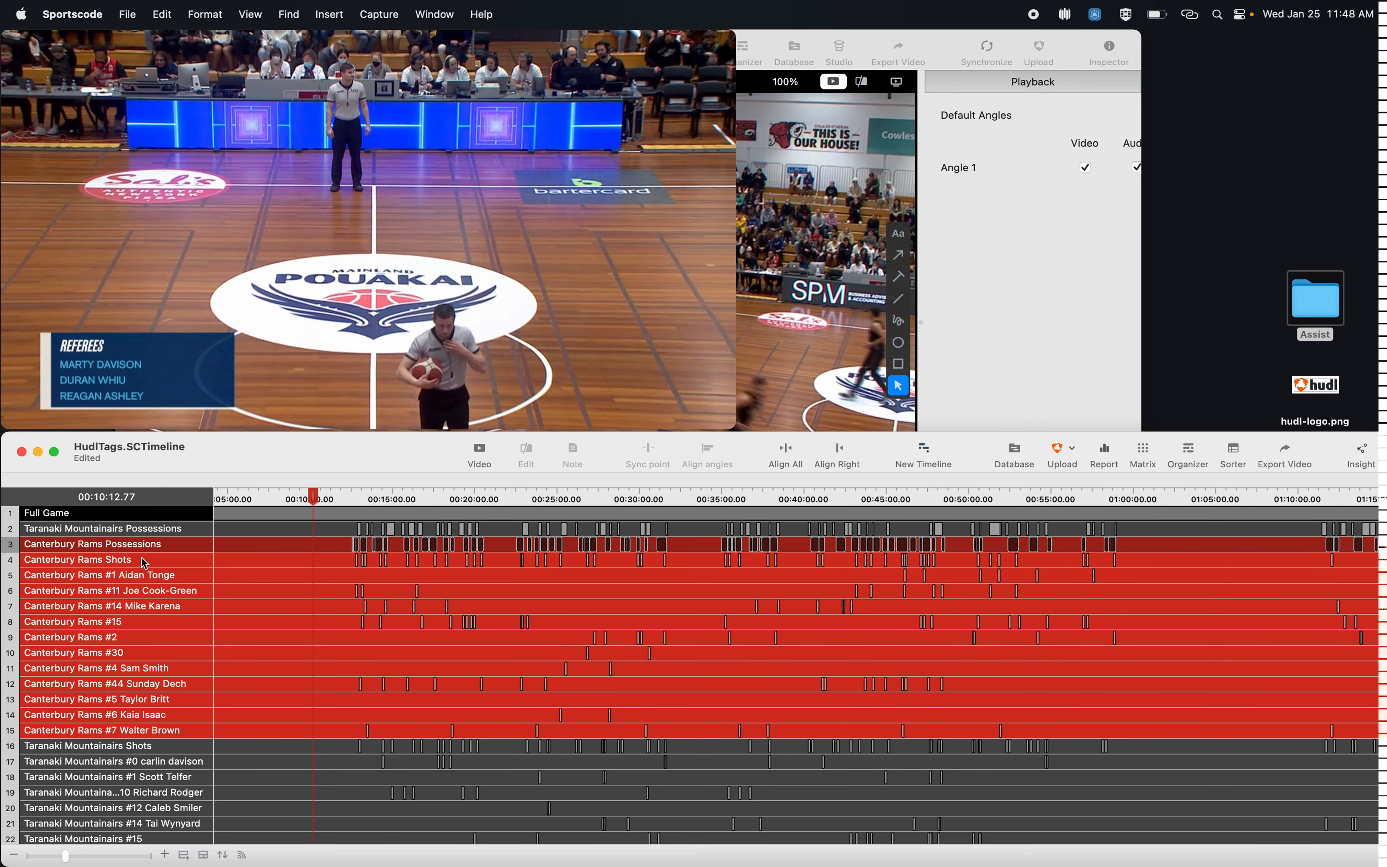
Step: Open the Canterbury Rams Shots row as a video, mute its audio and skip ahead through the shot clips
double_click(144, 560)
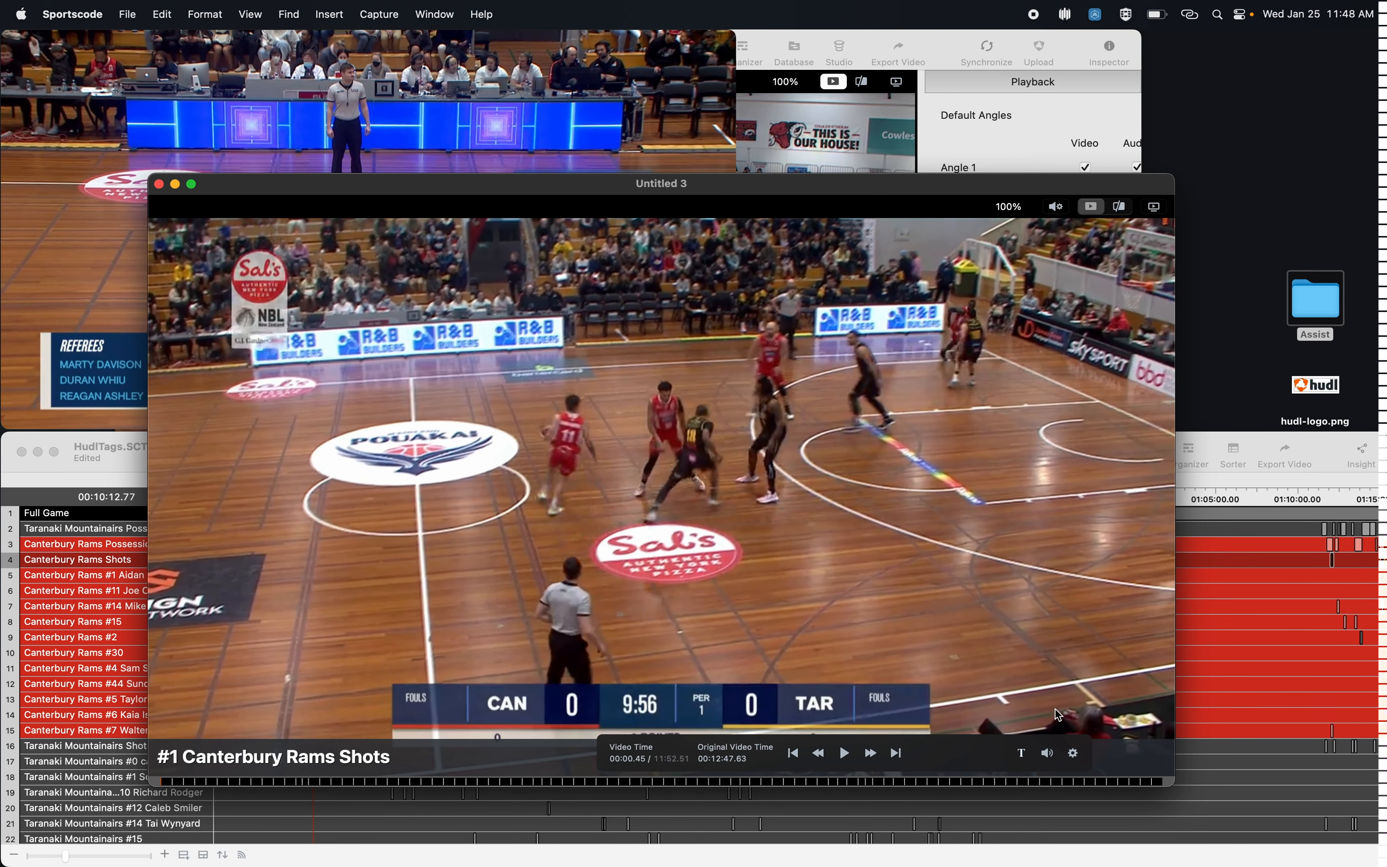
click(1050, 750)
key(Down)
key(Down)
key(Down)
key(Down)
key(Down)
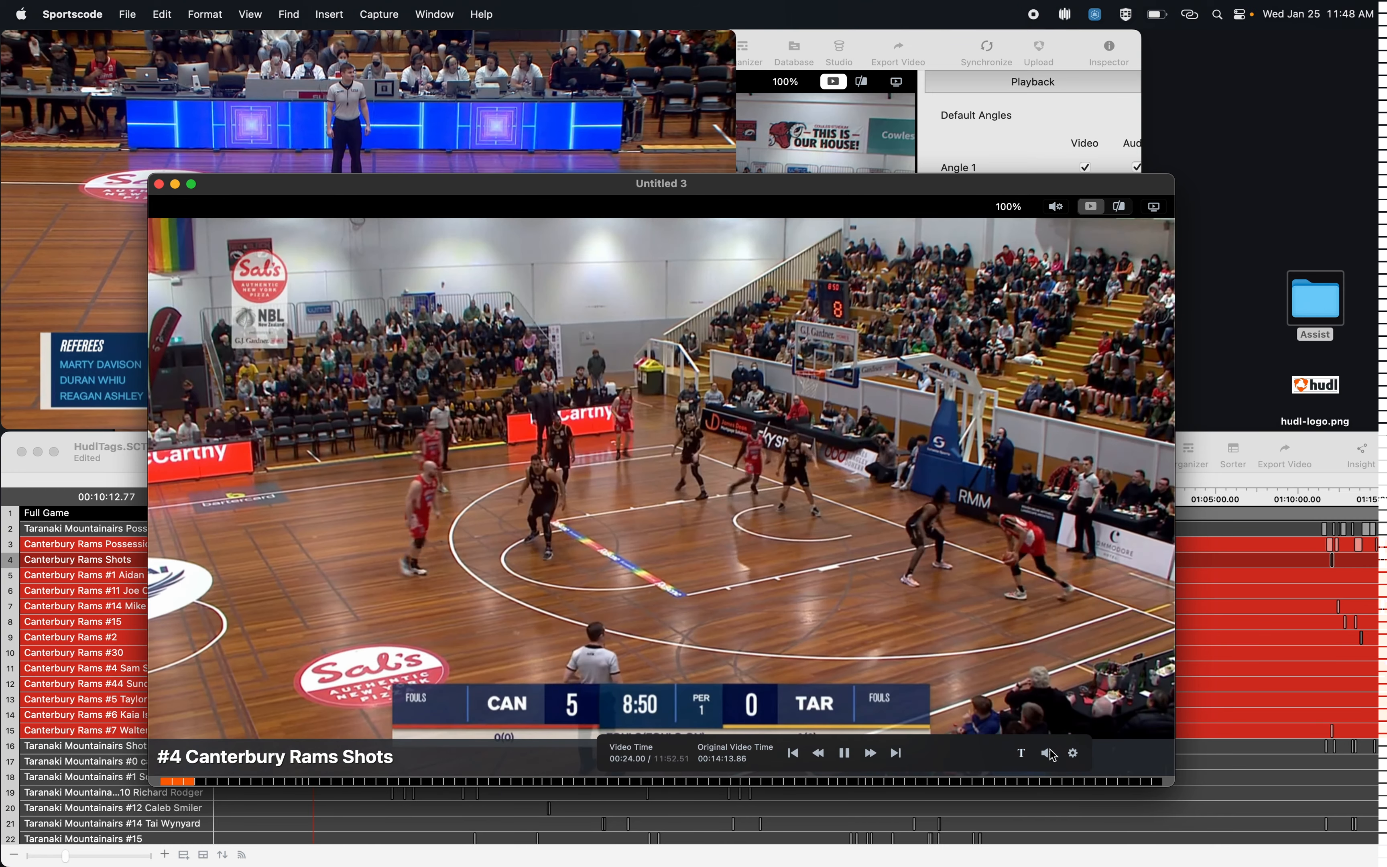
Step: Flag Canterbury Rams shot 6 with the note "This note"
key(f)
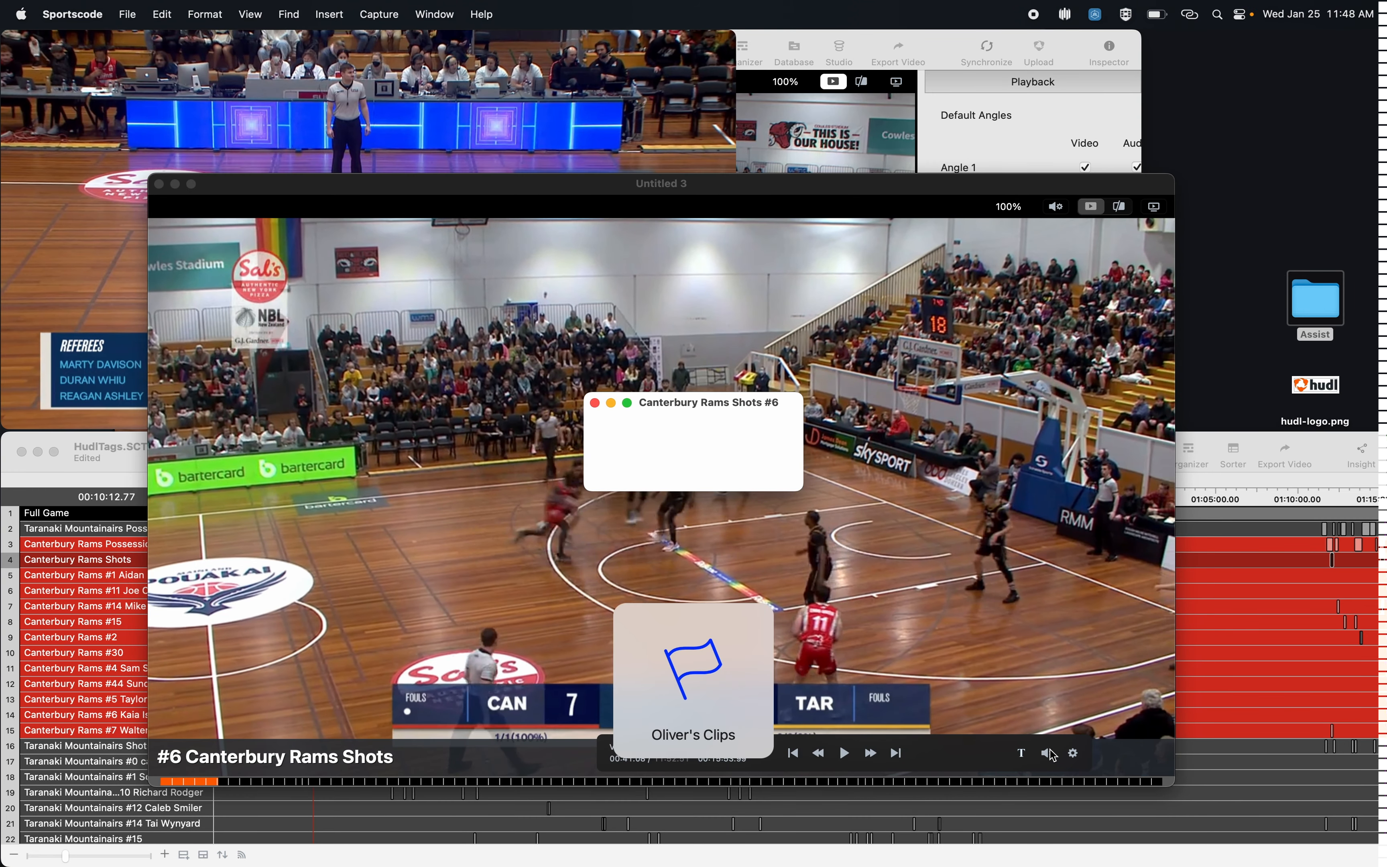
text(This note)
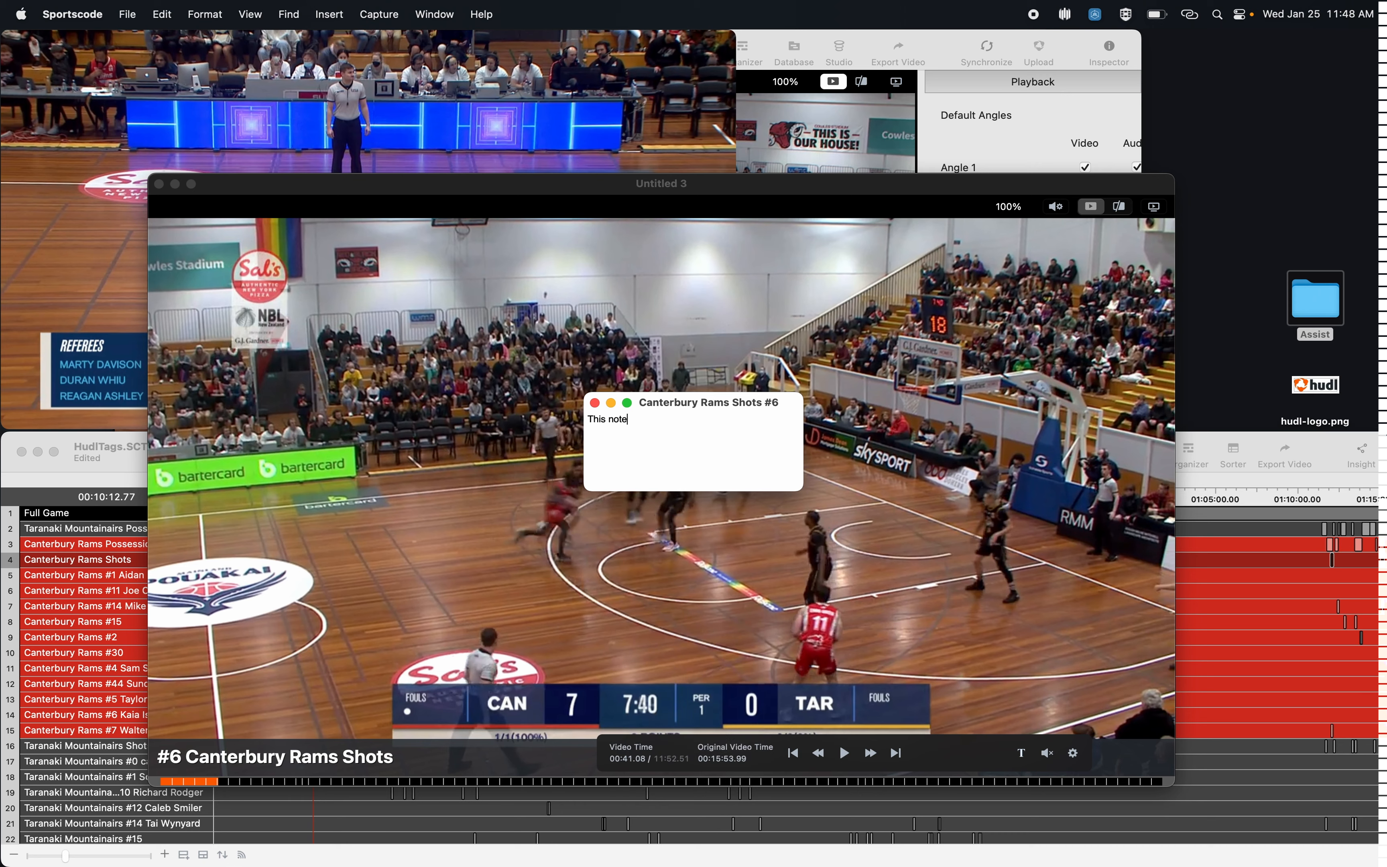
key(Return)
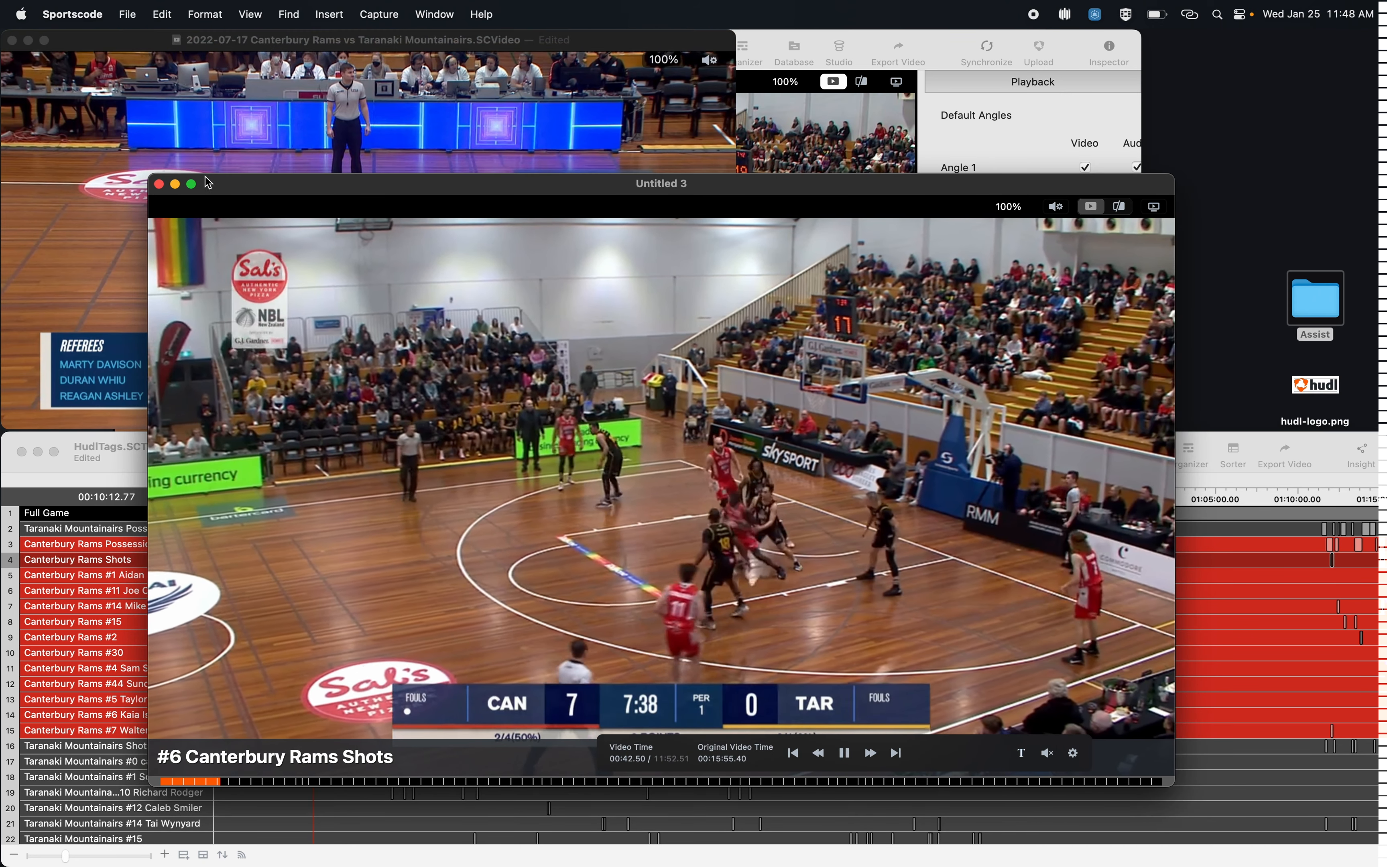
Step: Close the shots video and the Taranaki game, and open the Canterbury Rams vs Nelson Giants video package from the Assist folder
click(159, 185)
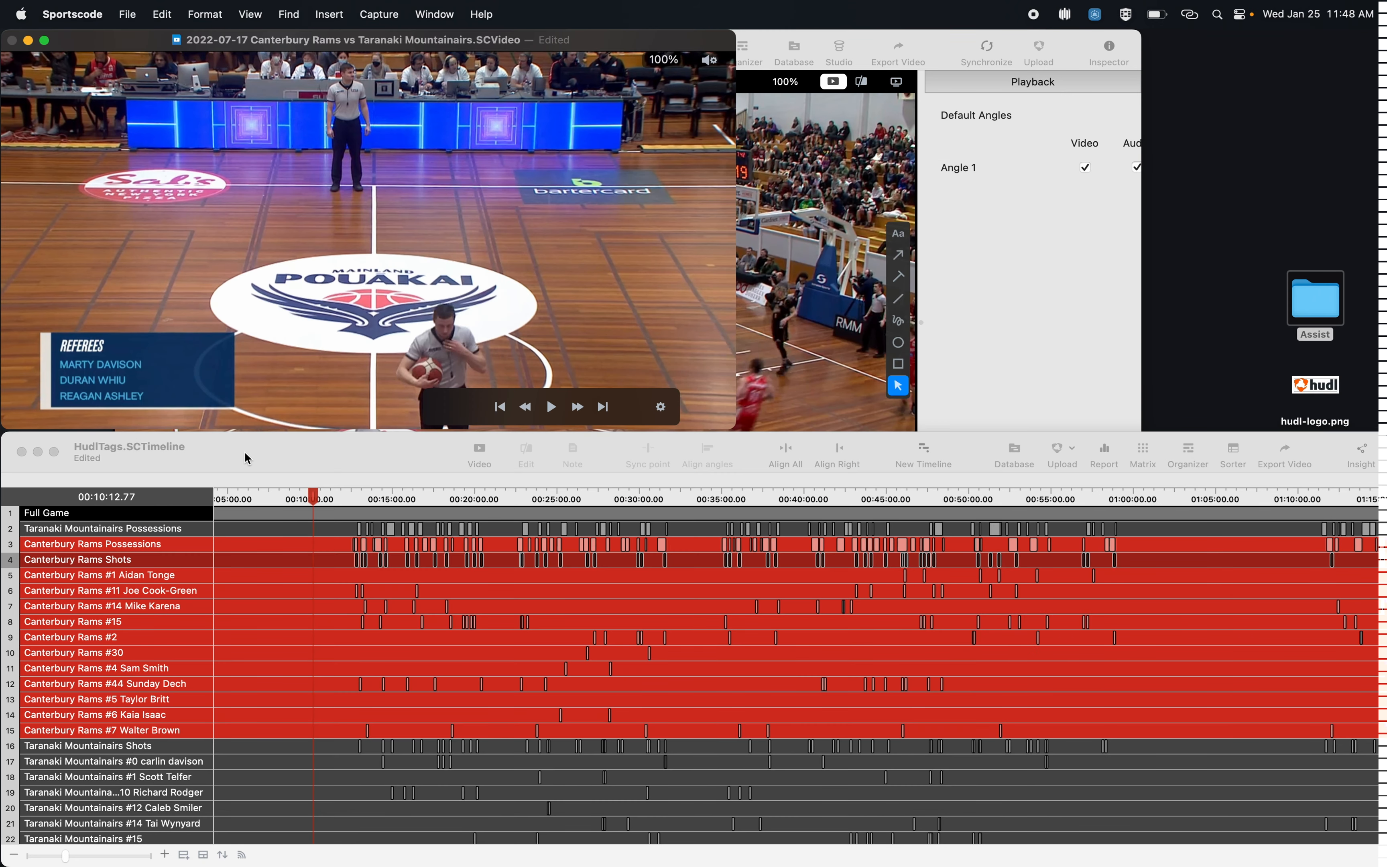
click(21, 451)
double_click(1316, 304)
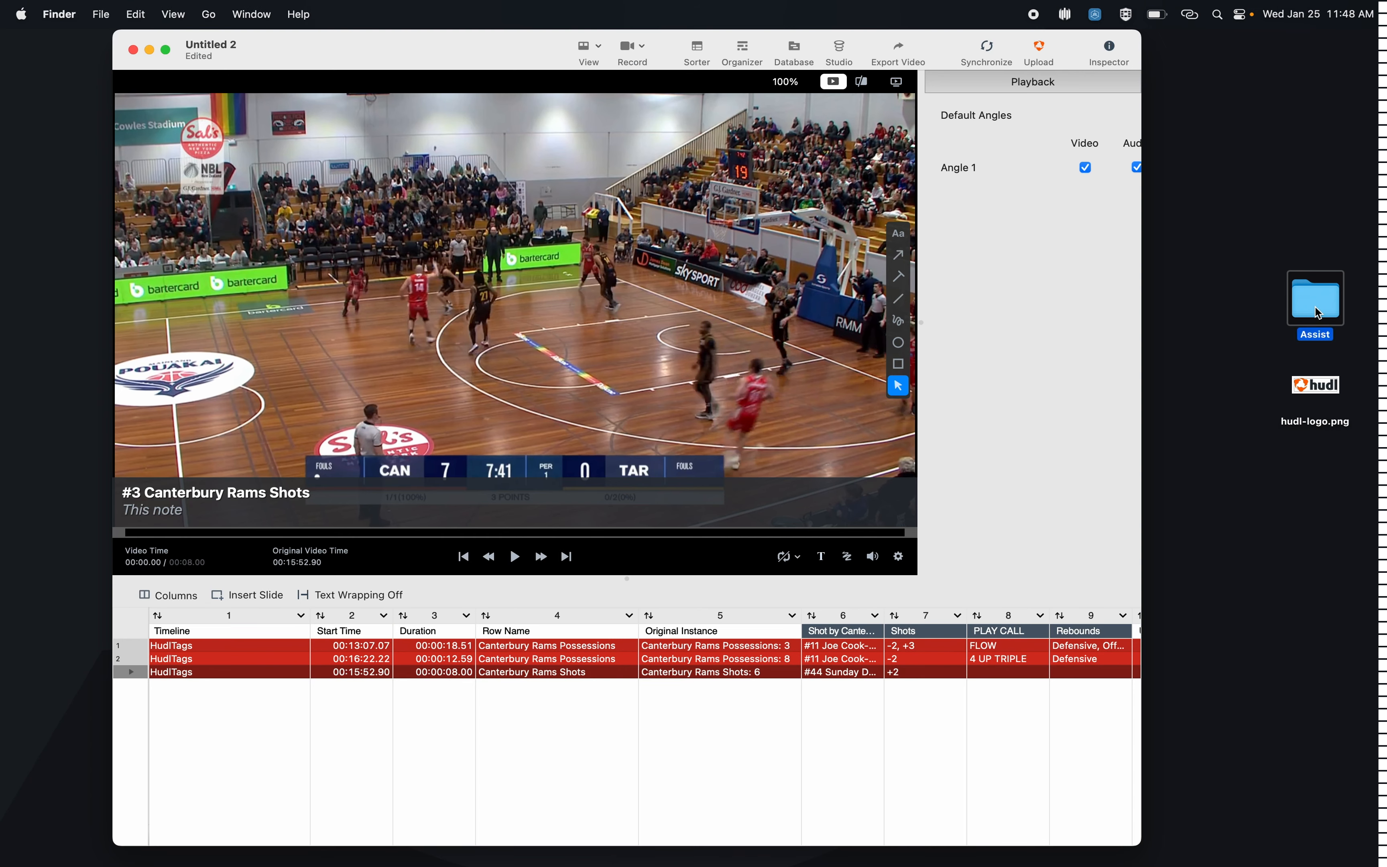
double_click(752, 224)
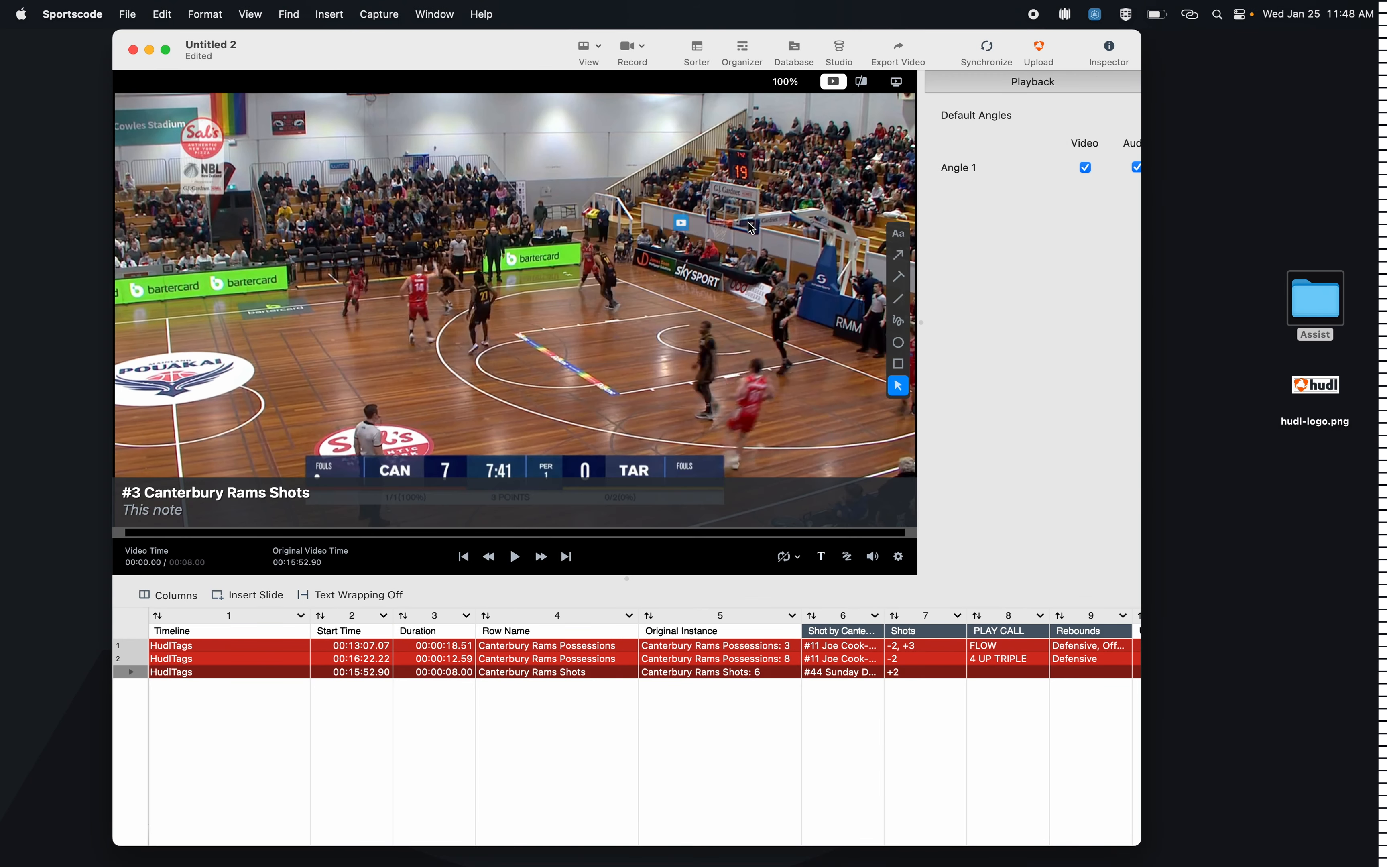
Step: Play the Canterbury Rams Possessions row of the Nelson Giants game and flag possession 9 with the note "This clip"
double_click(109, 345)
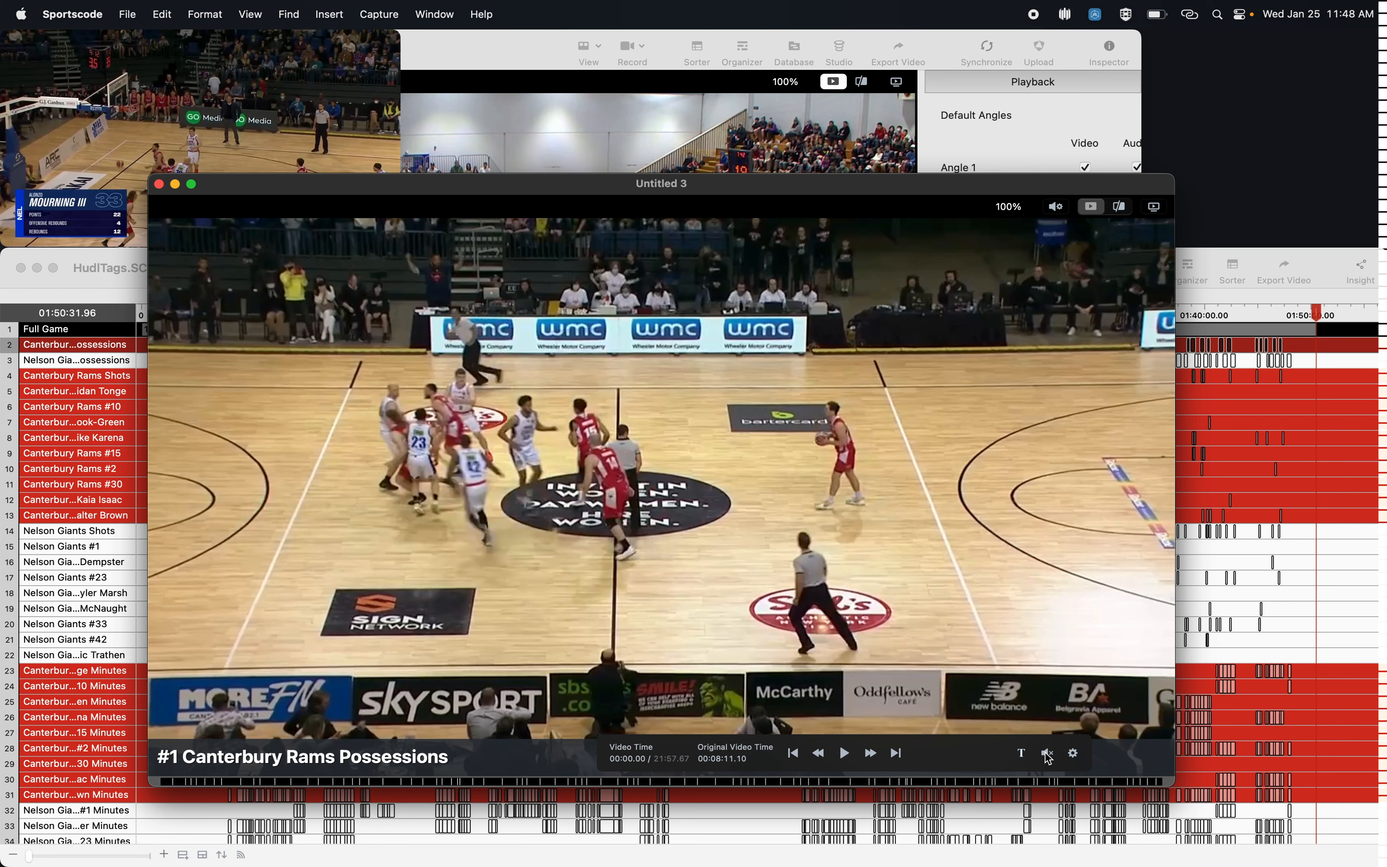
key(space)
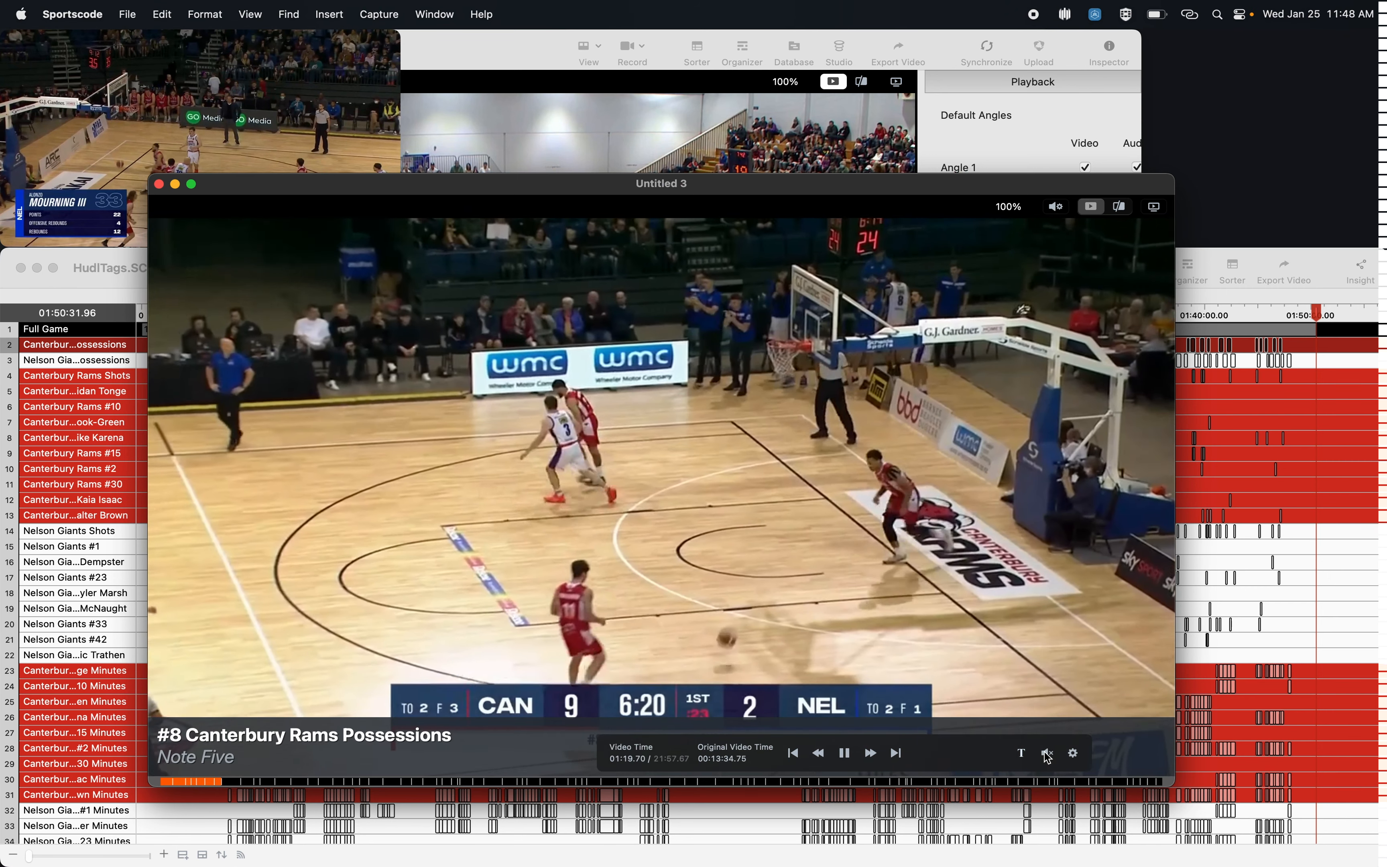
key(super+Right)
key(f)
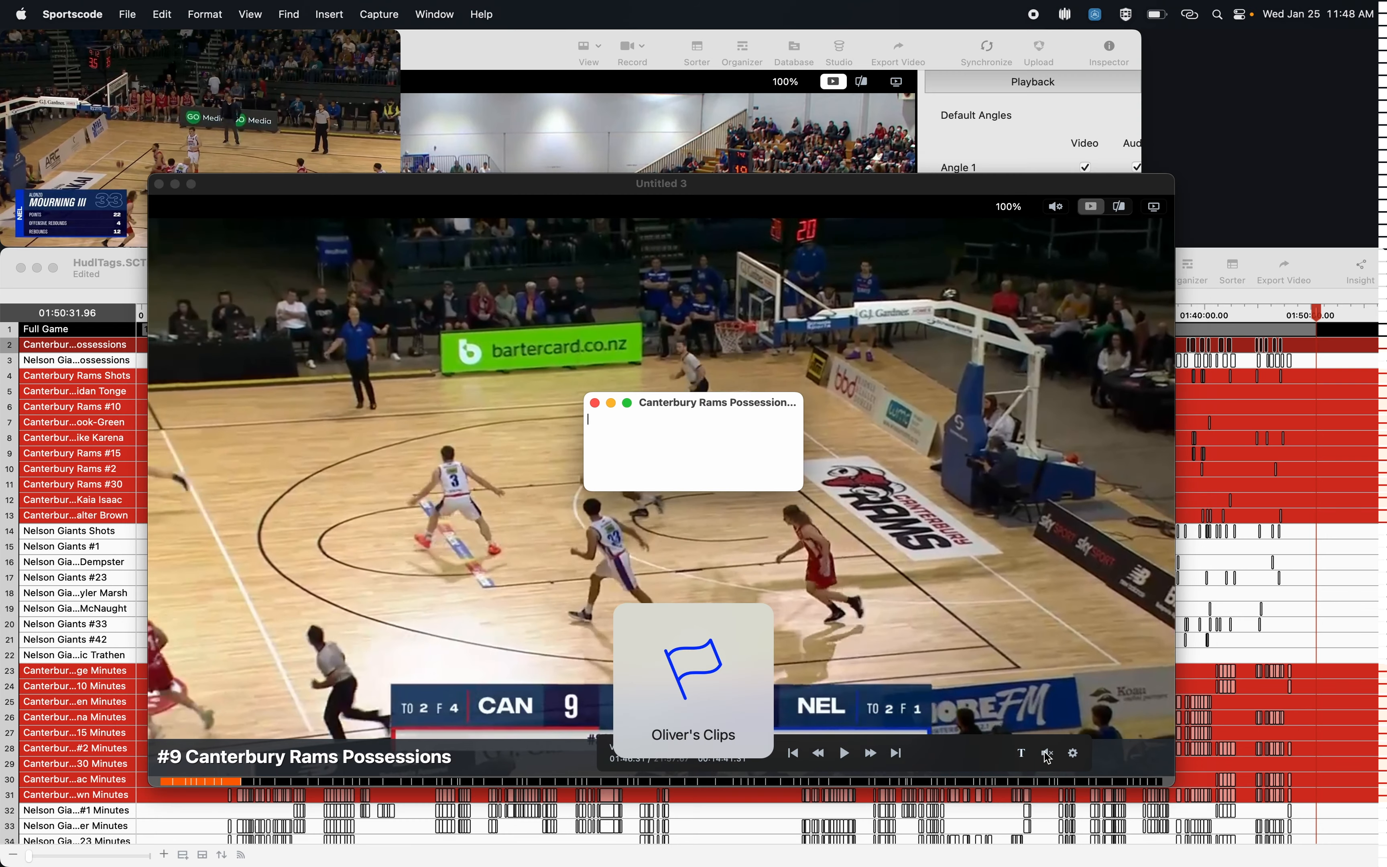
text(lop)
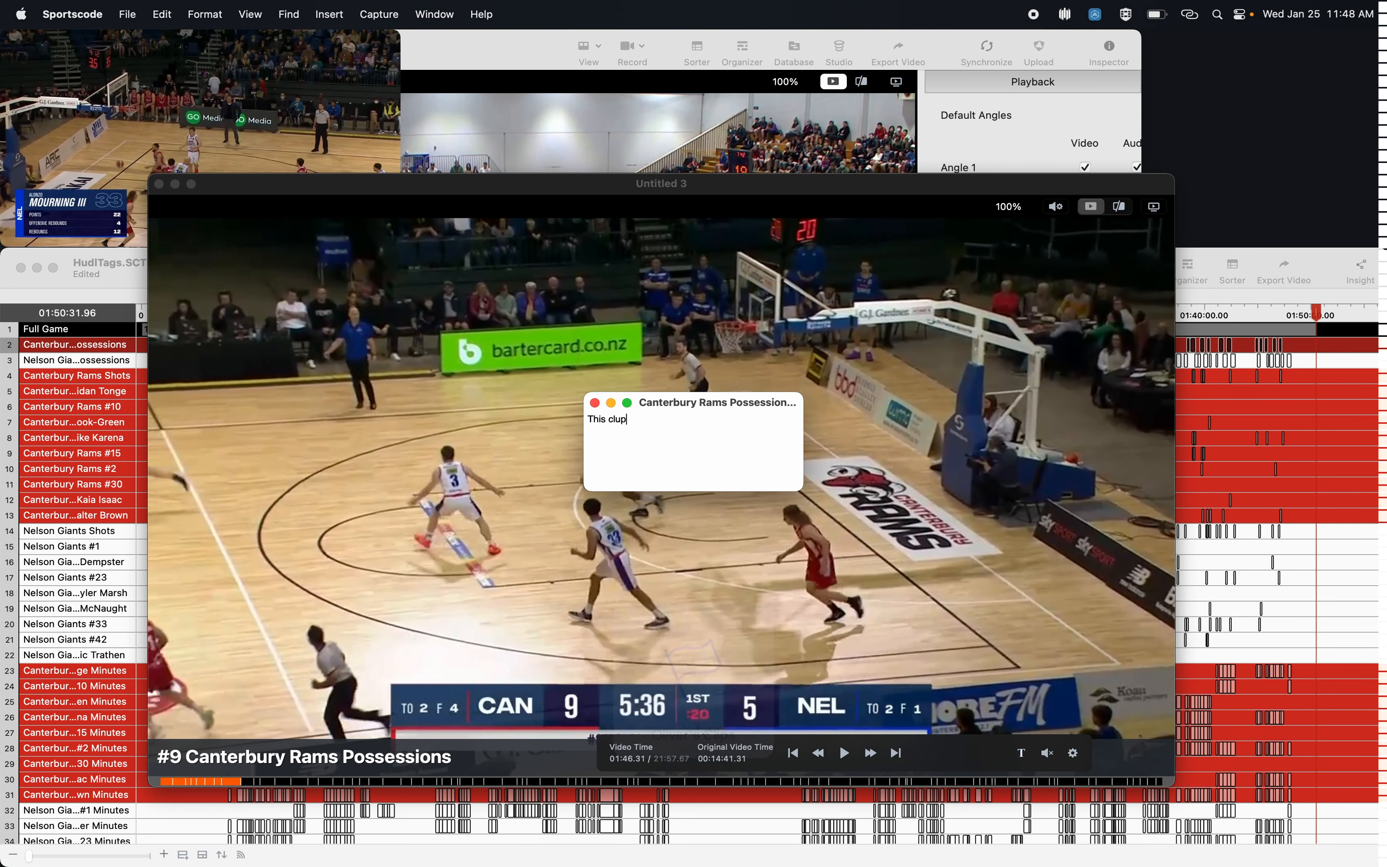
key(BackSpace)
key(BackSpace)
key(Return)
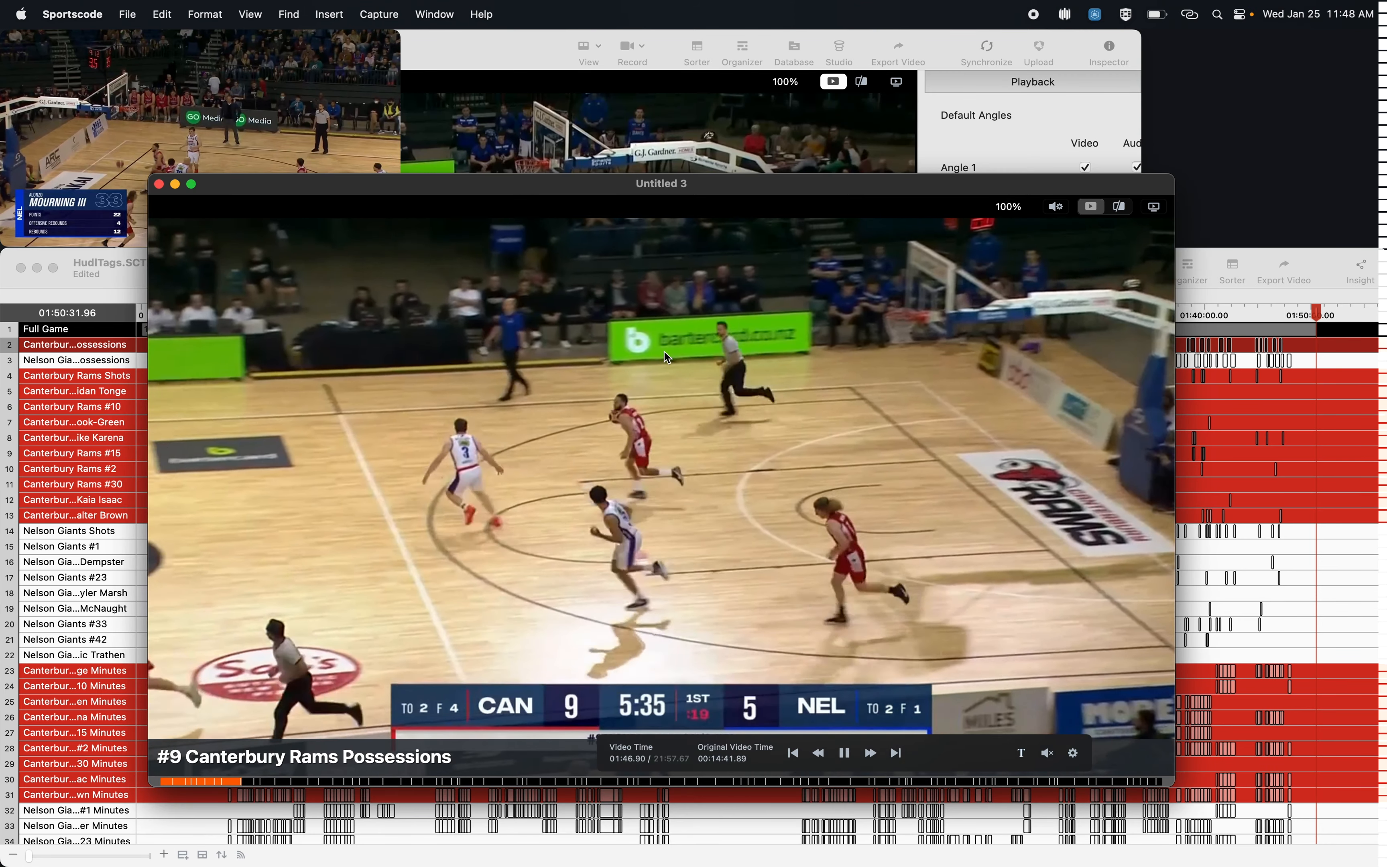
Step: Close the Nelson Giants timeline, the possessions video and the Assist folder window, leaving the clip organizer repositioned on the desktop
click(648, 49)
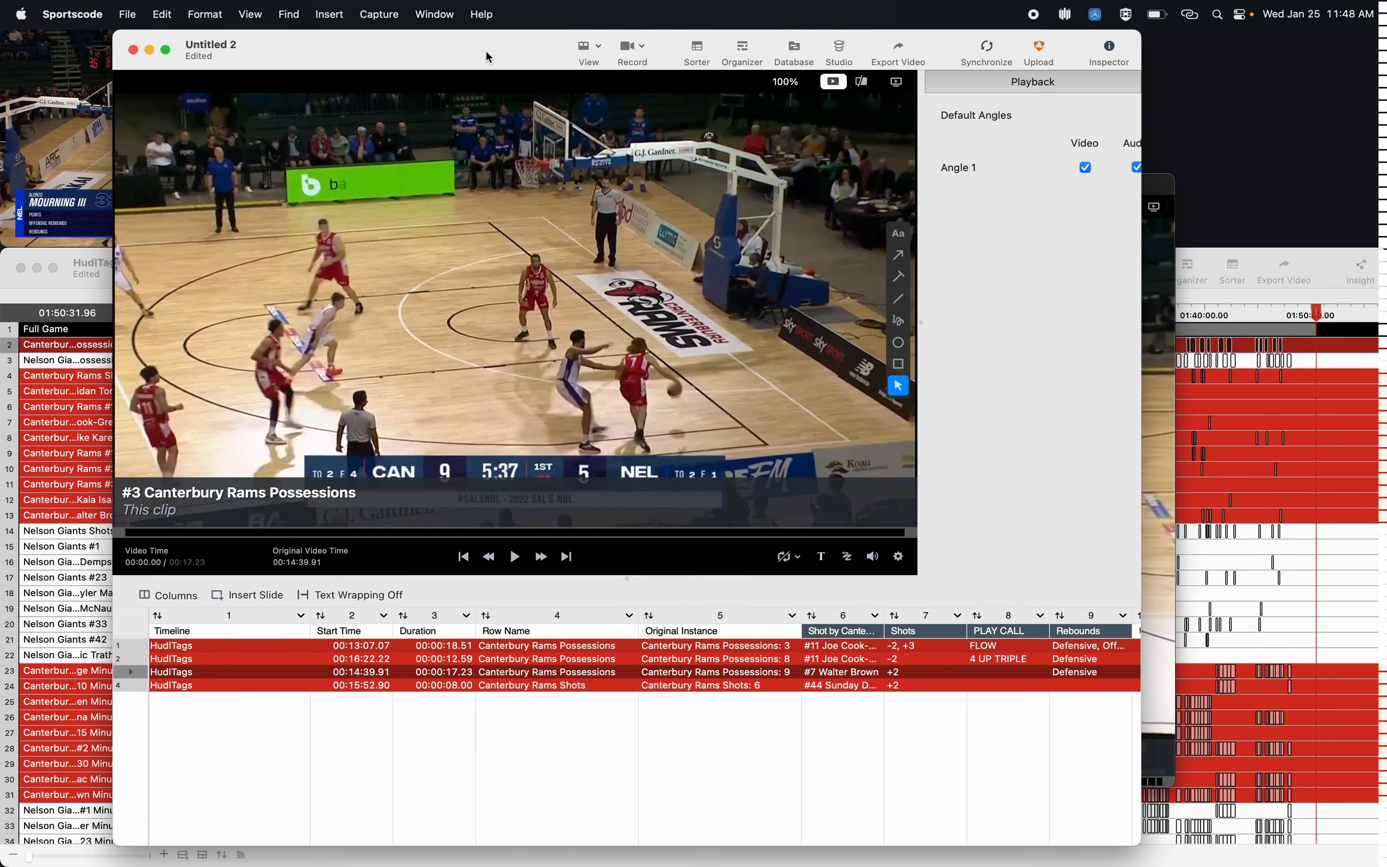
click(20, 267)
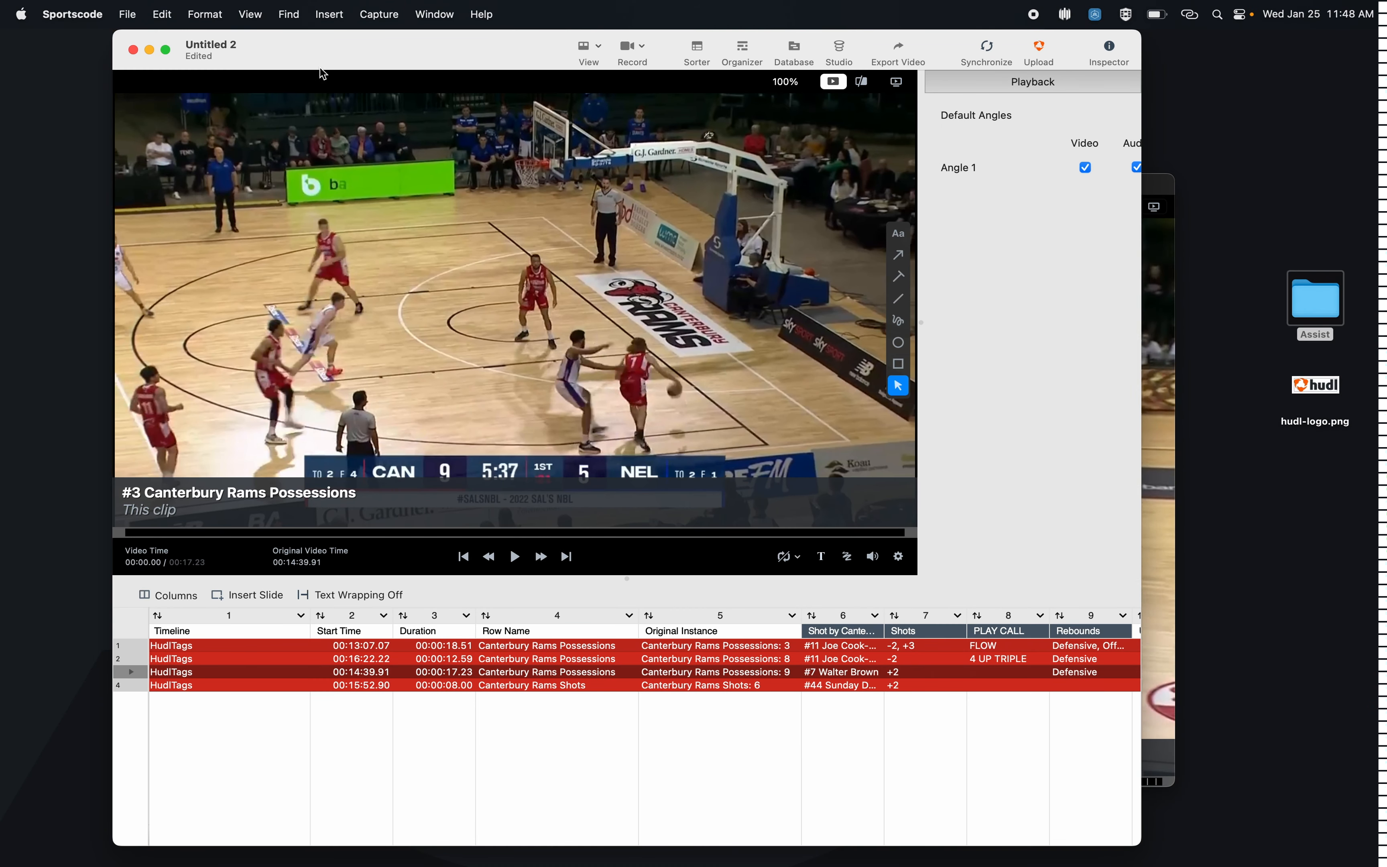
drag(340, 60, 339, 250)
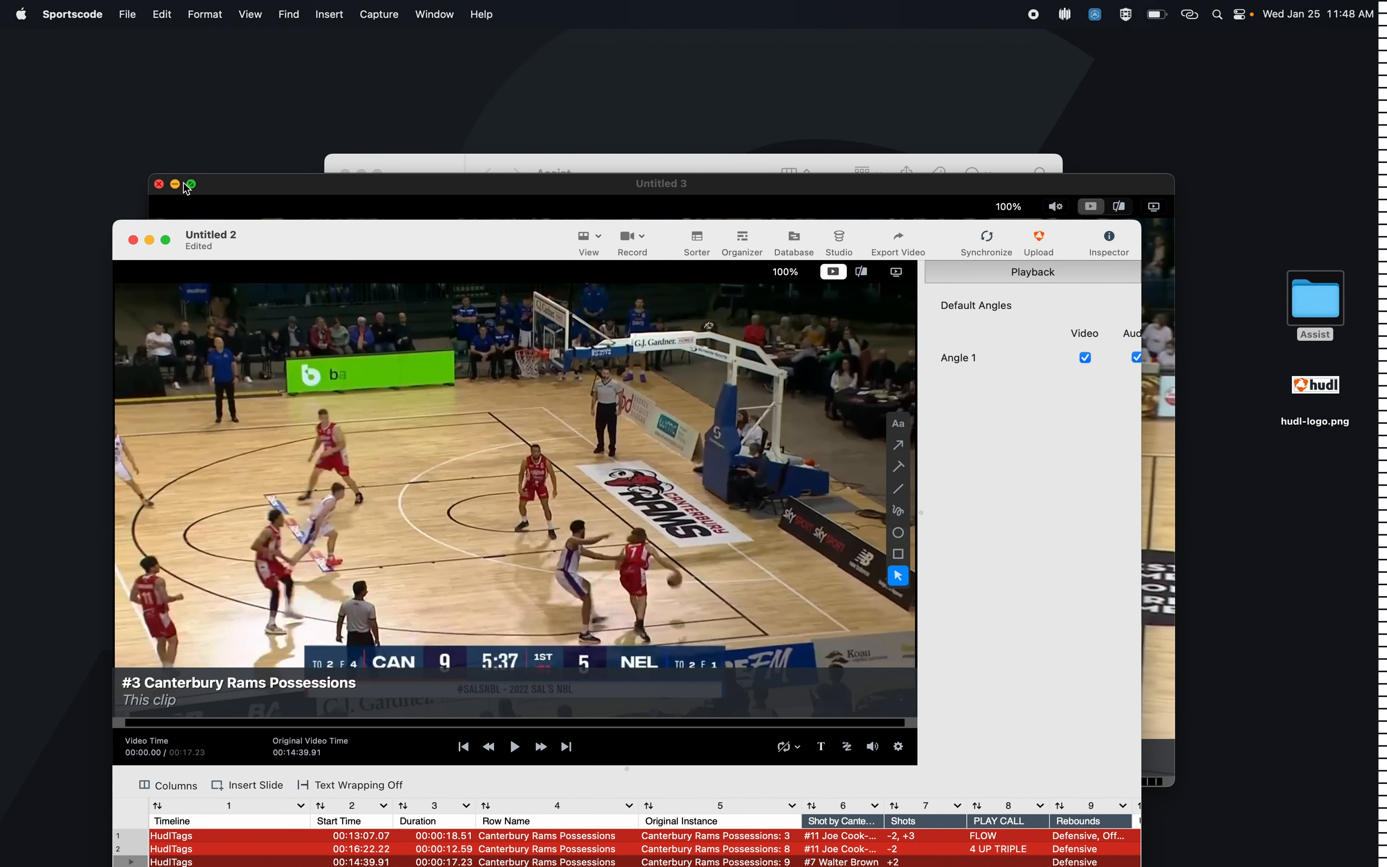
click(160, 184)
click(342, 228)
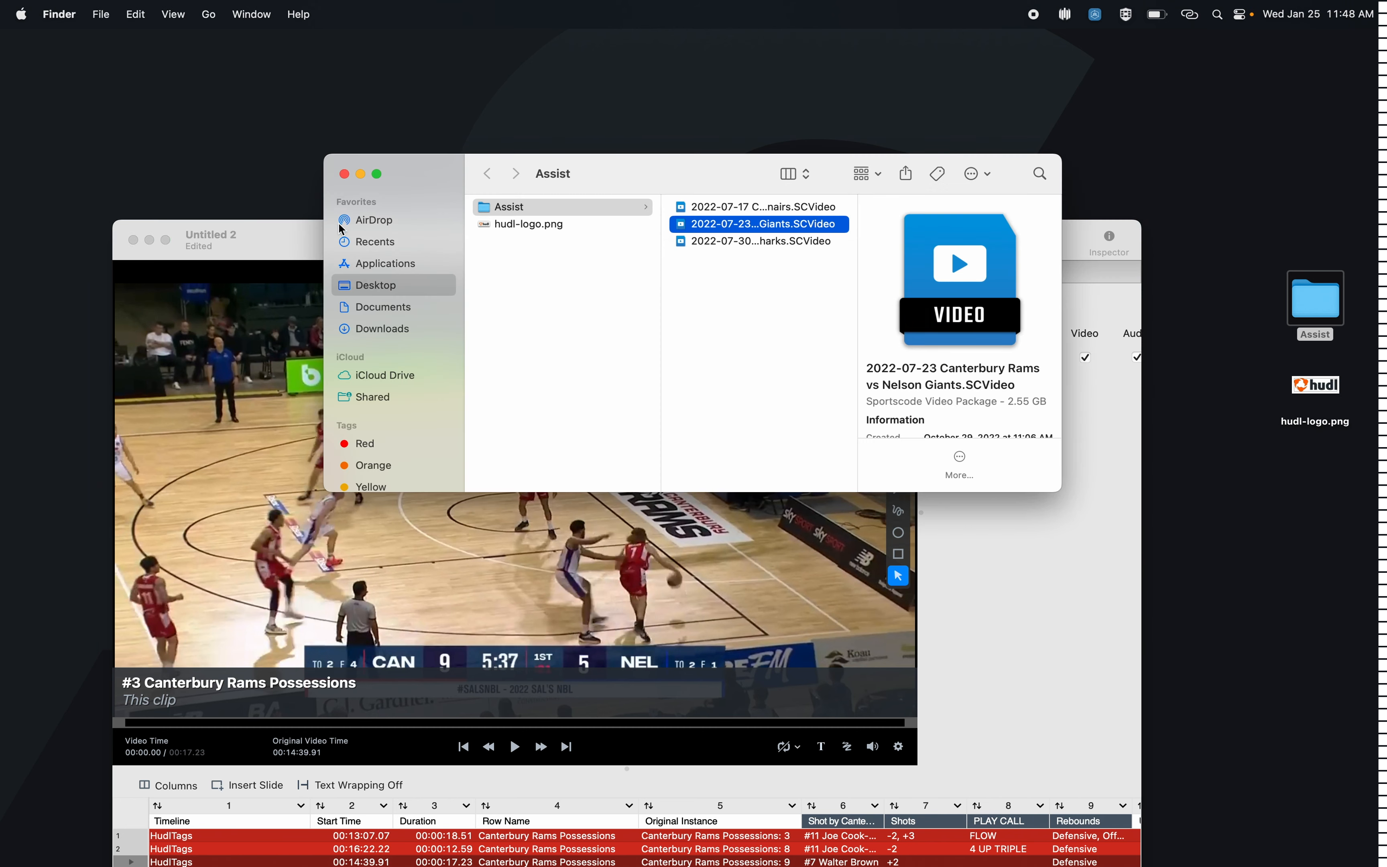
click(344, 174)
drag(302, 231, 322, 36)
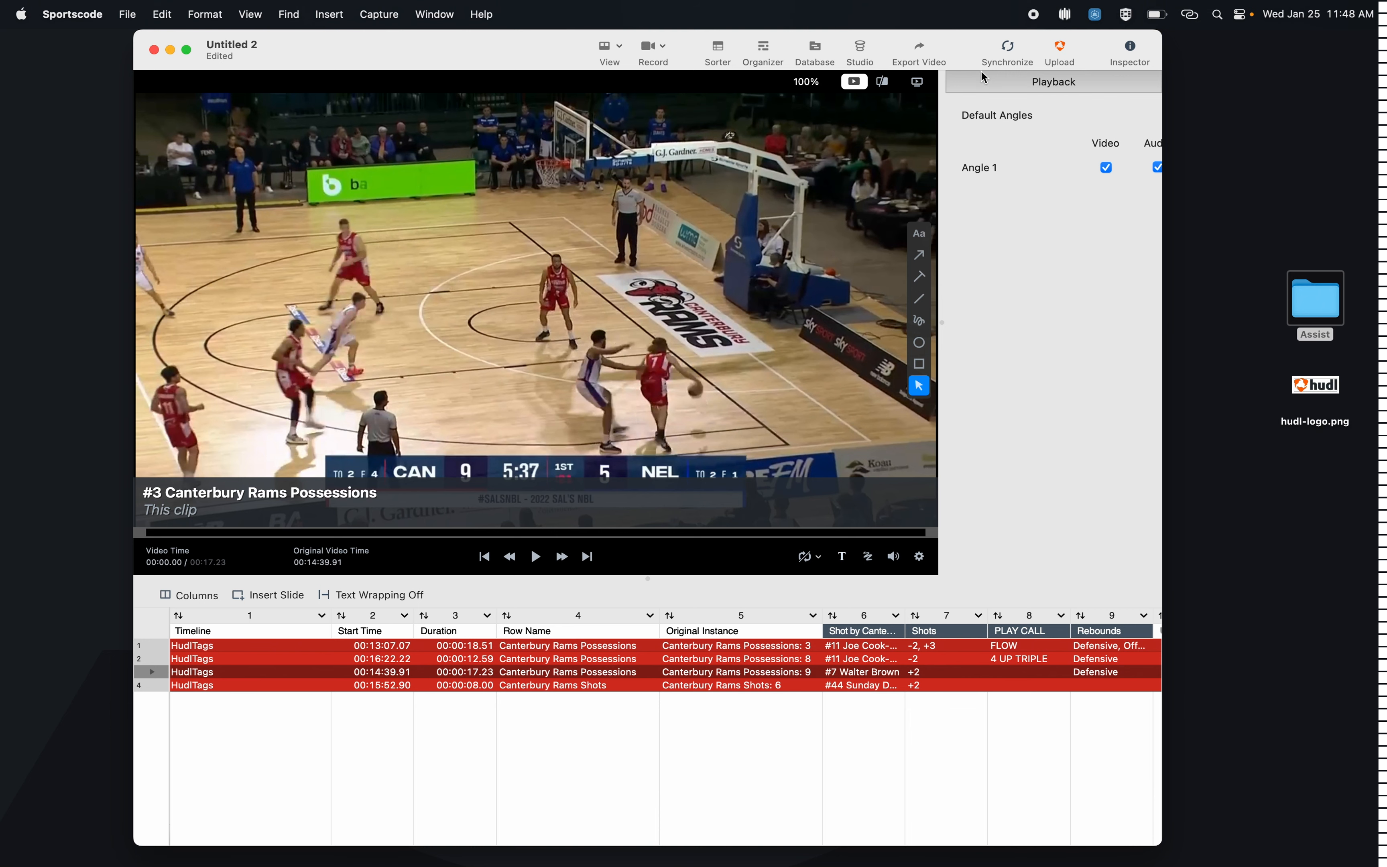
Step: Extend the end of the organizer's third clip to 00:14:59.29 and return to normal playback view
click(883, 81)
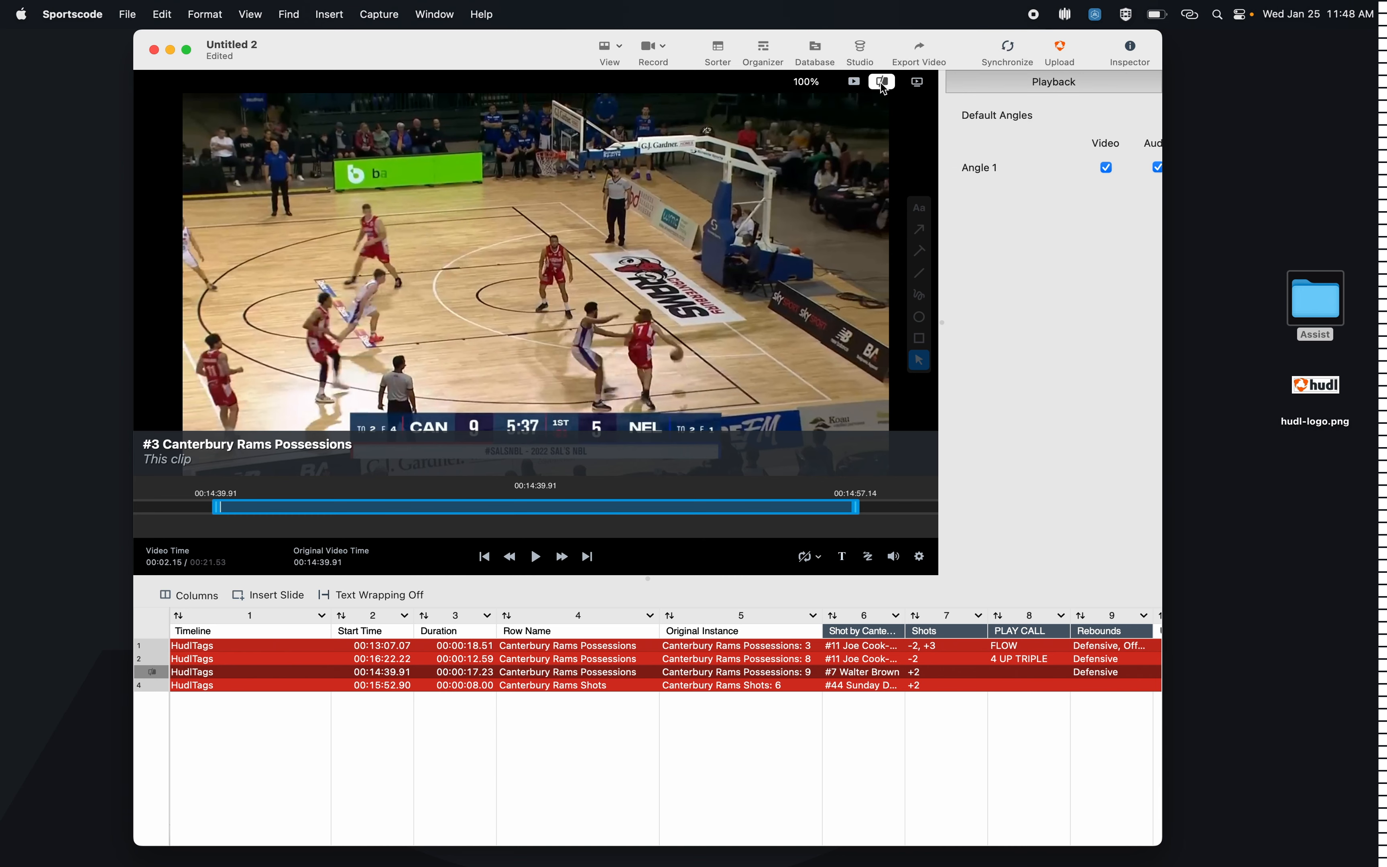
drag(854, 500, 989, 523)
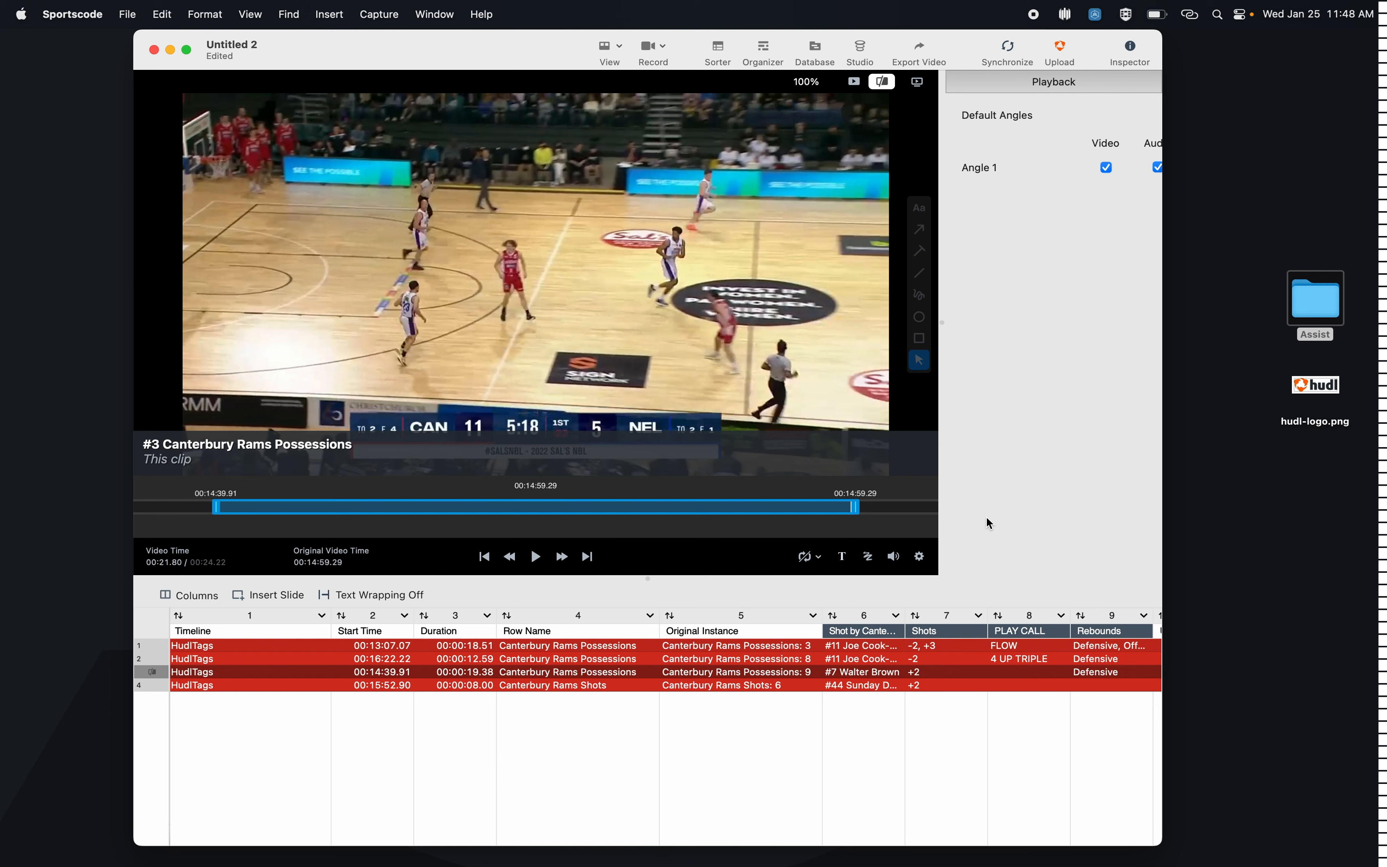
click(855, 85)
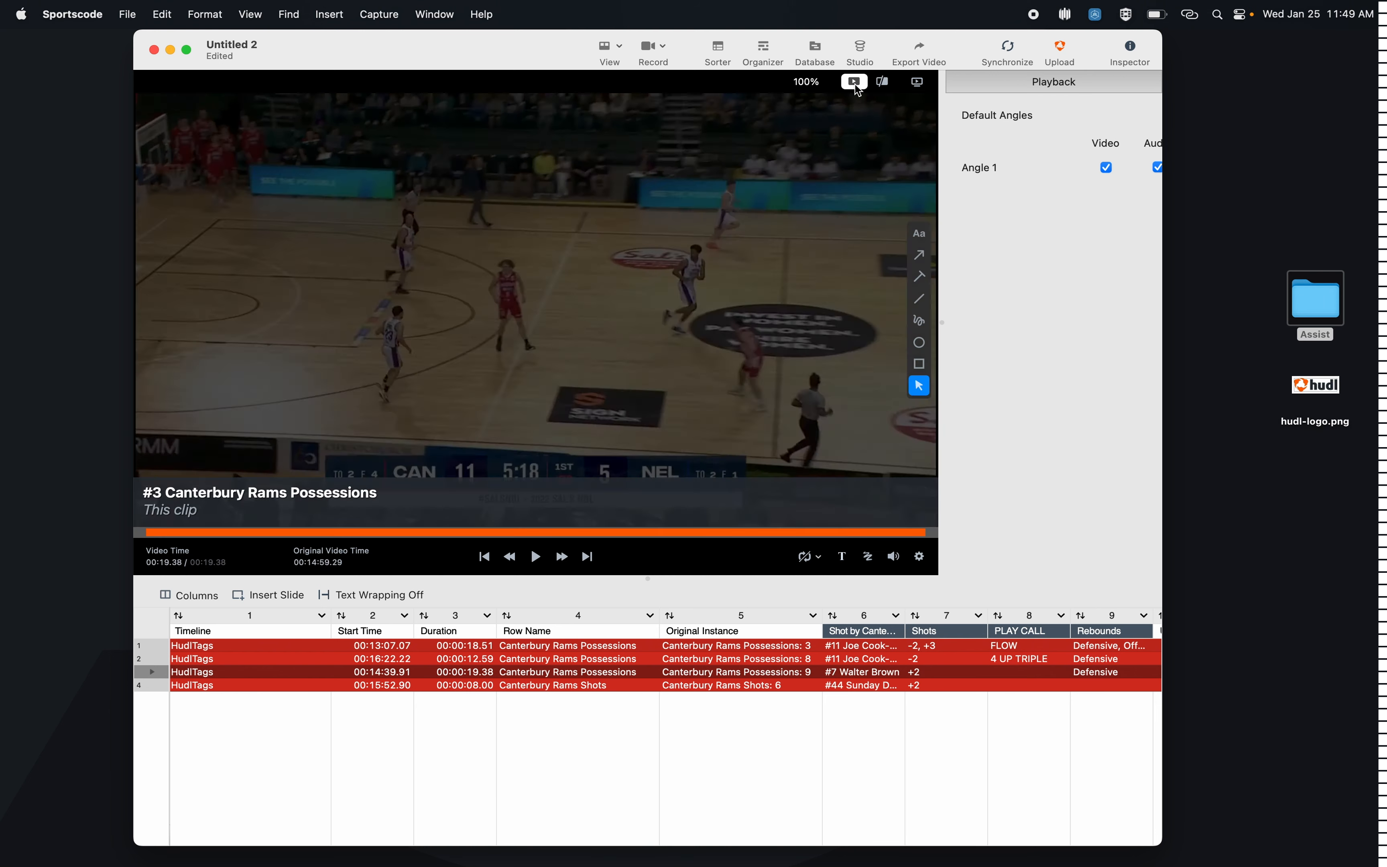
Step: Change the color of the organizer's first clip to Green
click(161, 650)
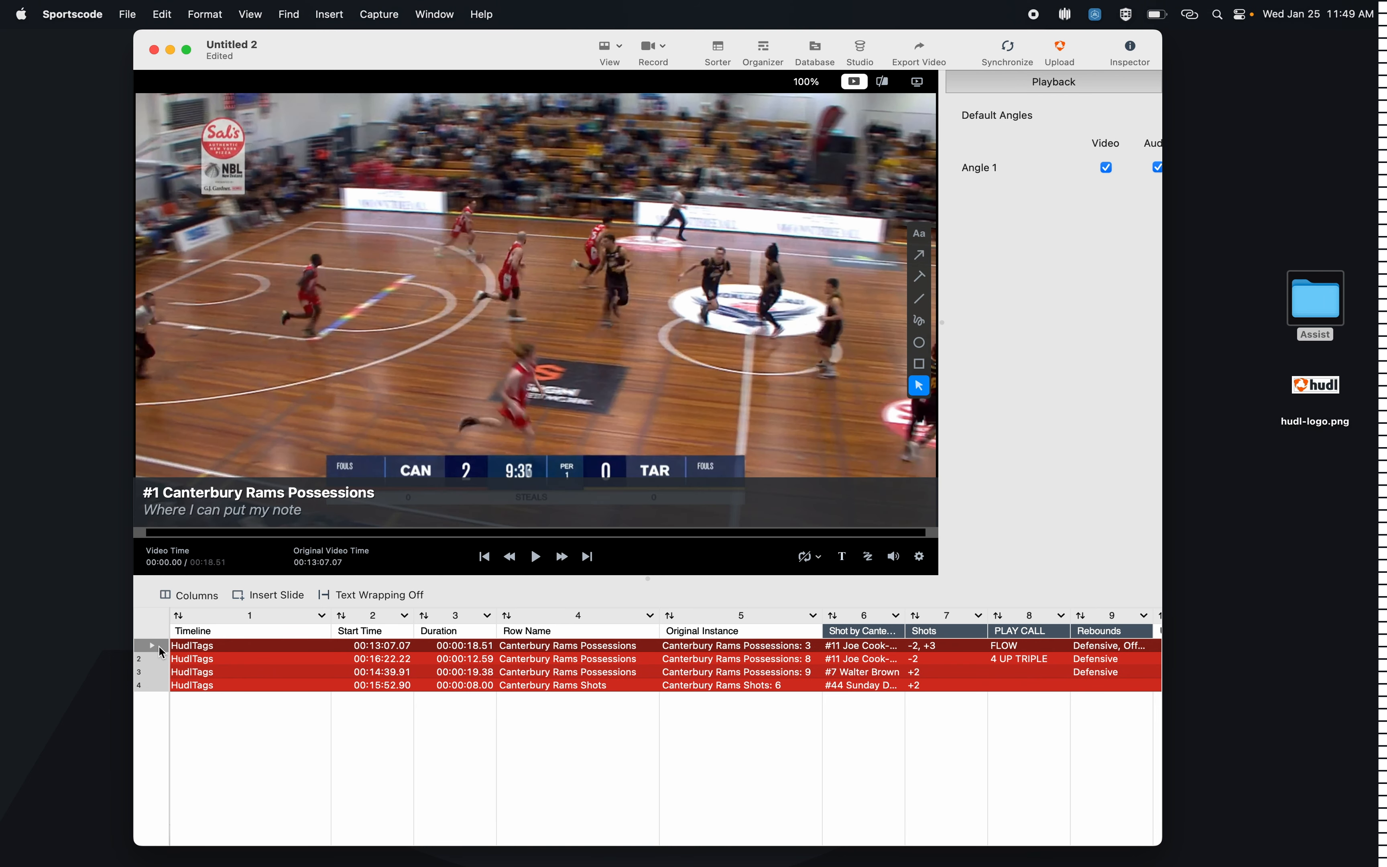
right_click(203, 649)
click(215, 659)
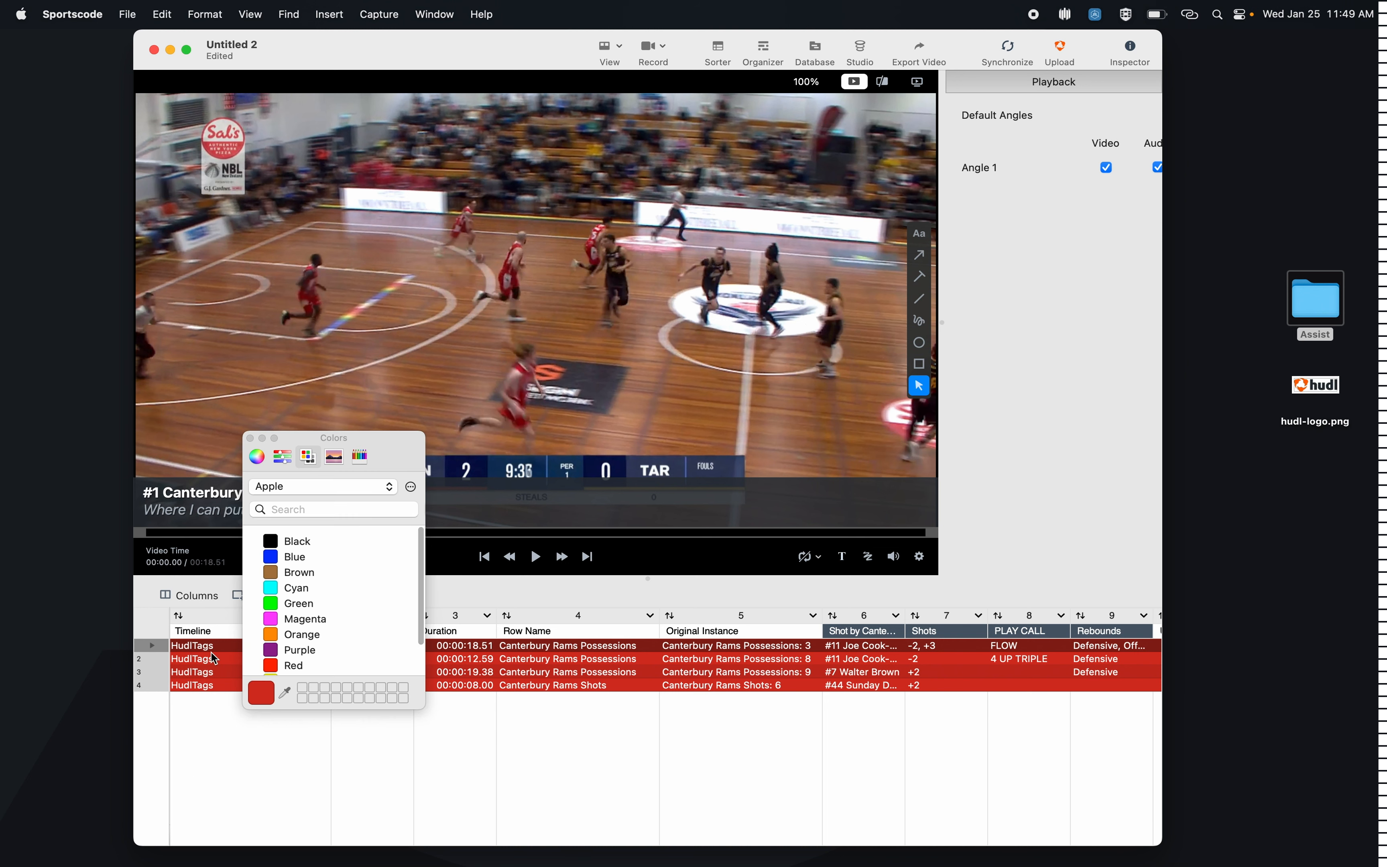
click(271, 605)
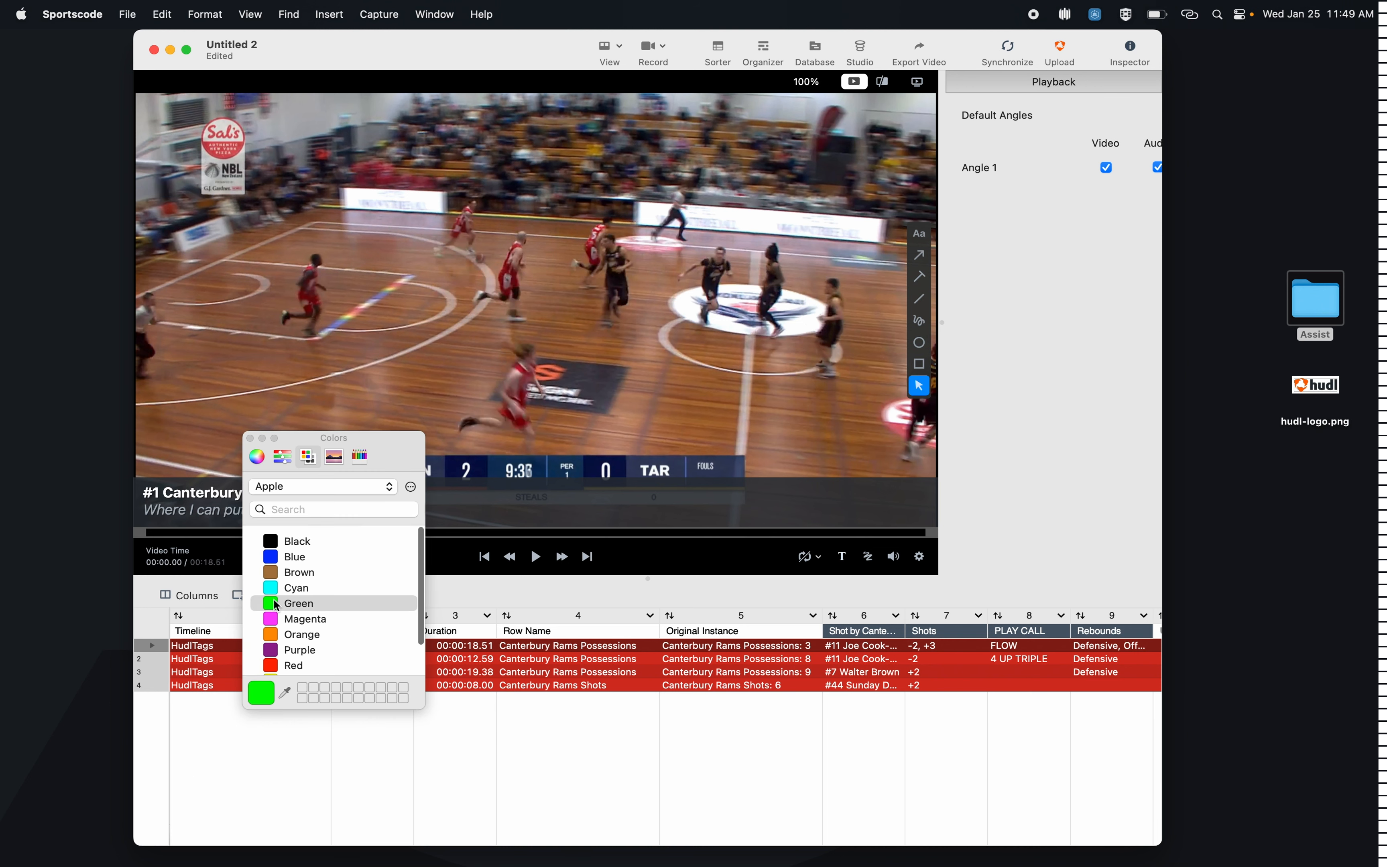
click(250, 438)
Step: Change the color of the organizer's third clip to Green
click(185, 672)
right_click(206, 674)
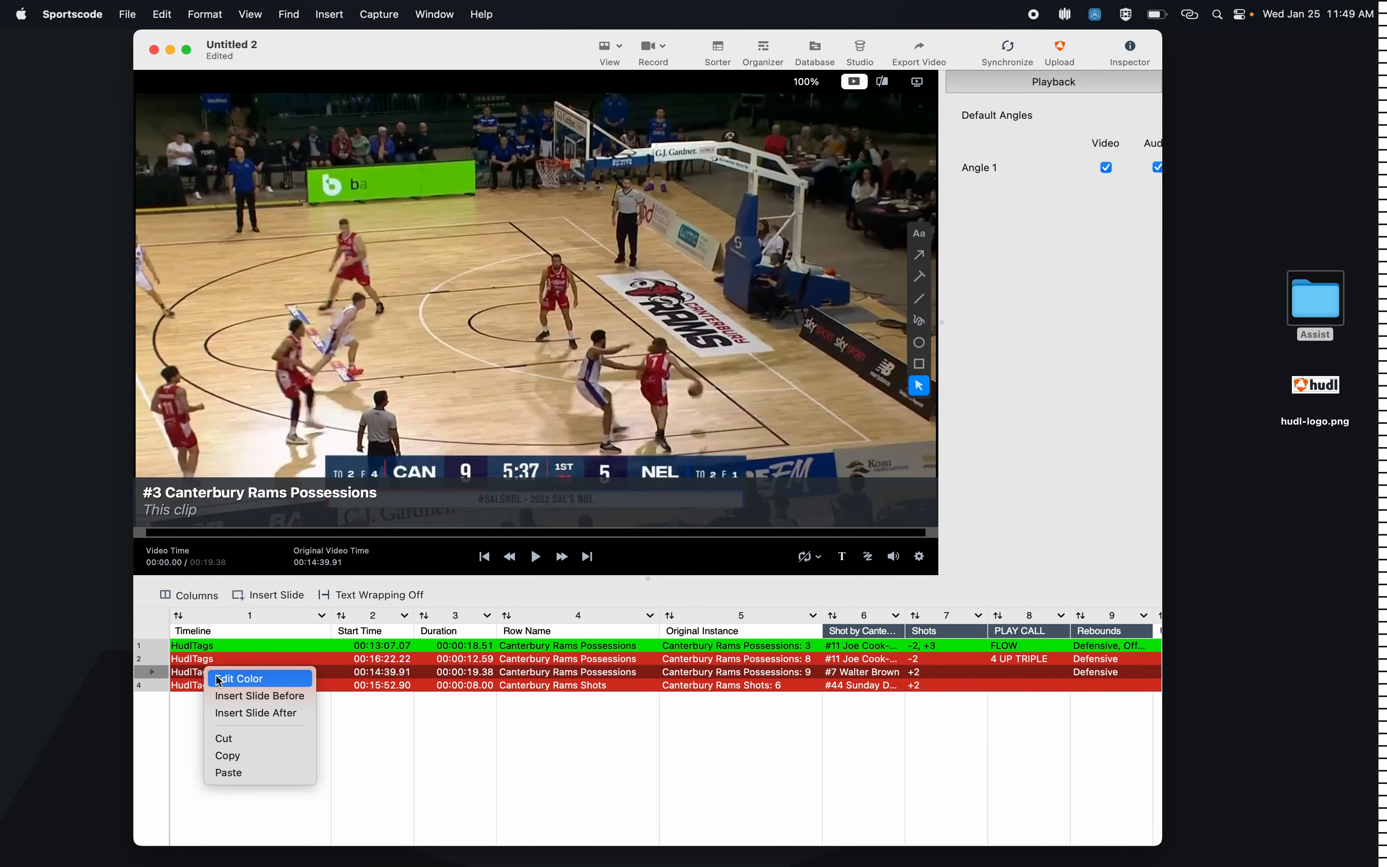
click(235, 679)
click(274, 604)
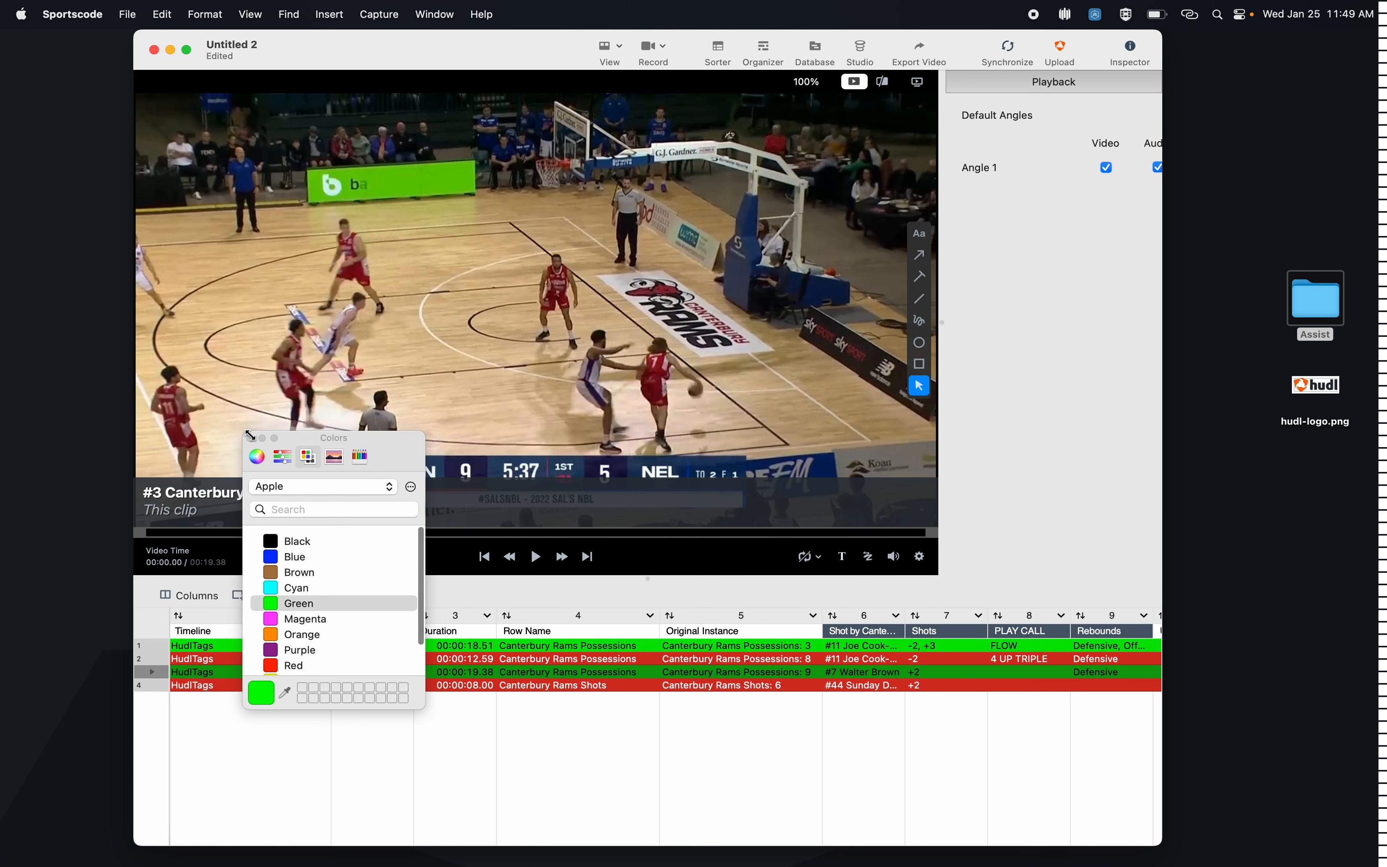
click(250, 437)
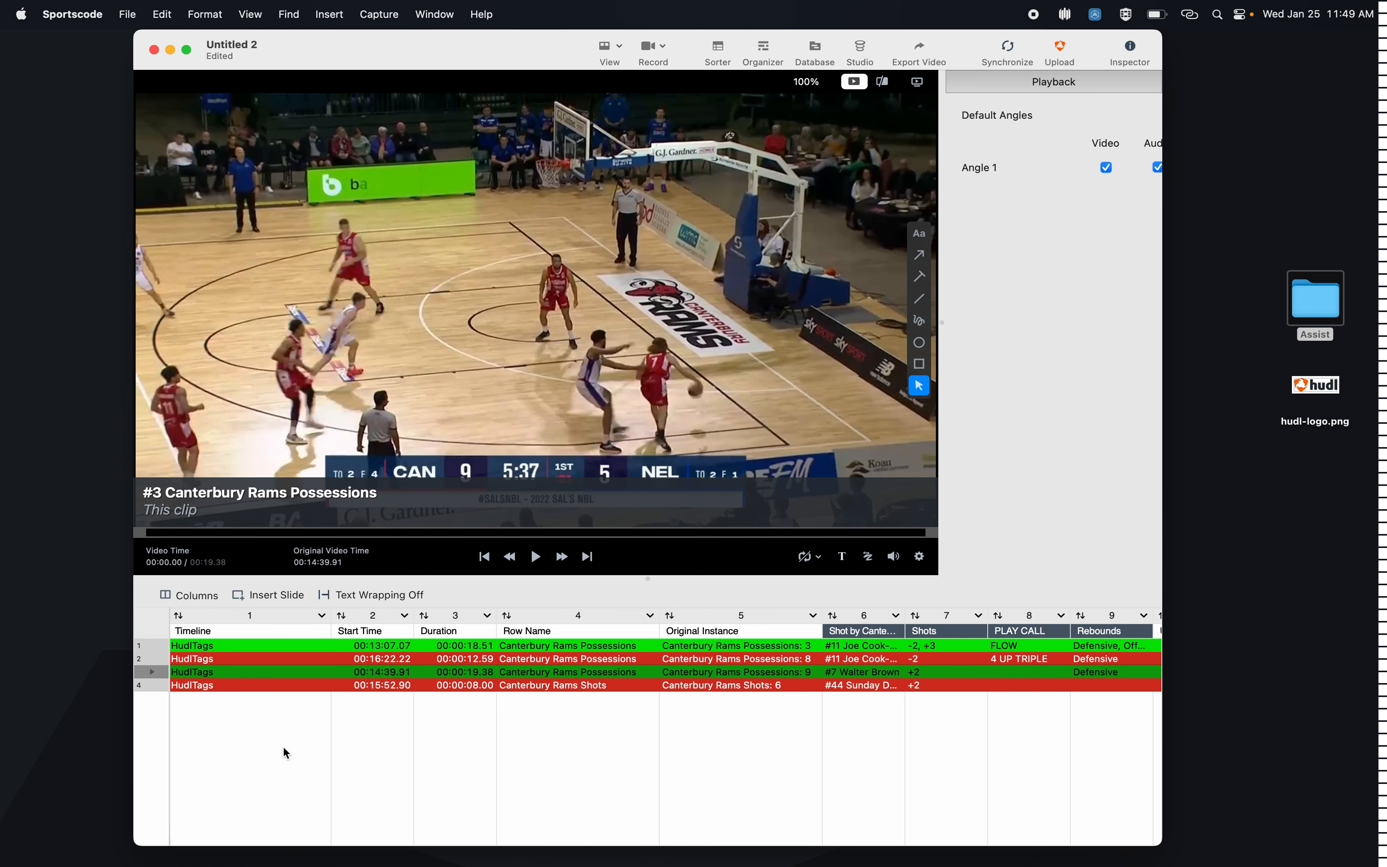
Step: Mute the third clip and pause its playback at about 9.25 seconds, where player 7 shoots
click(446, 534)
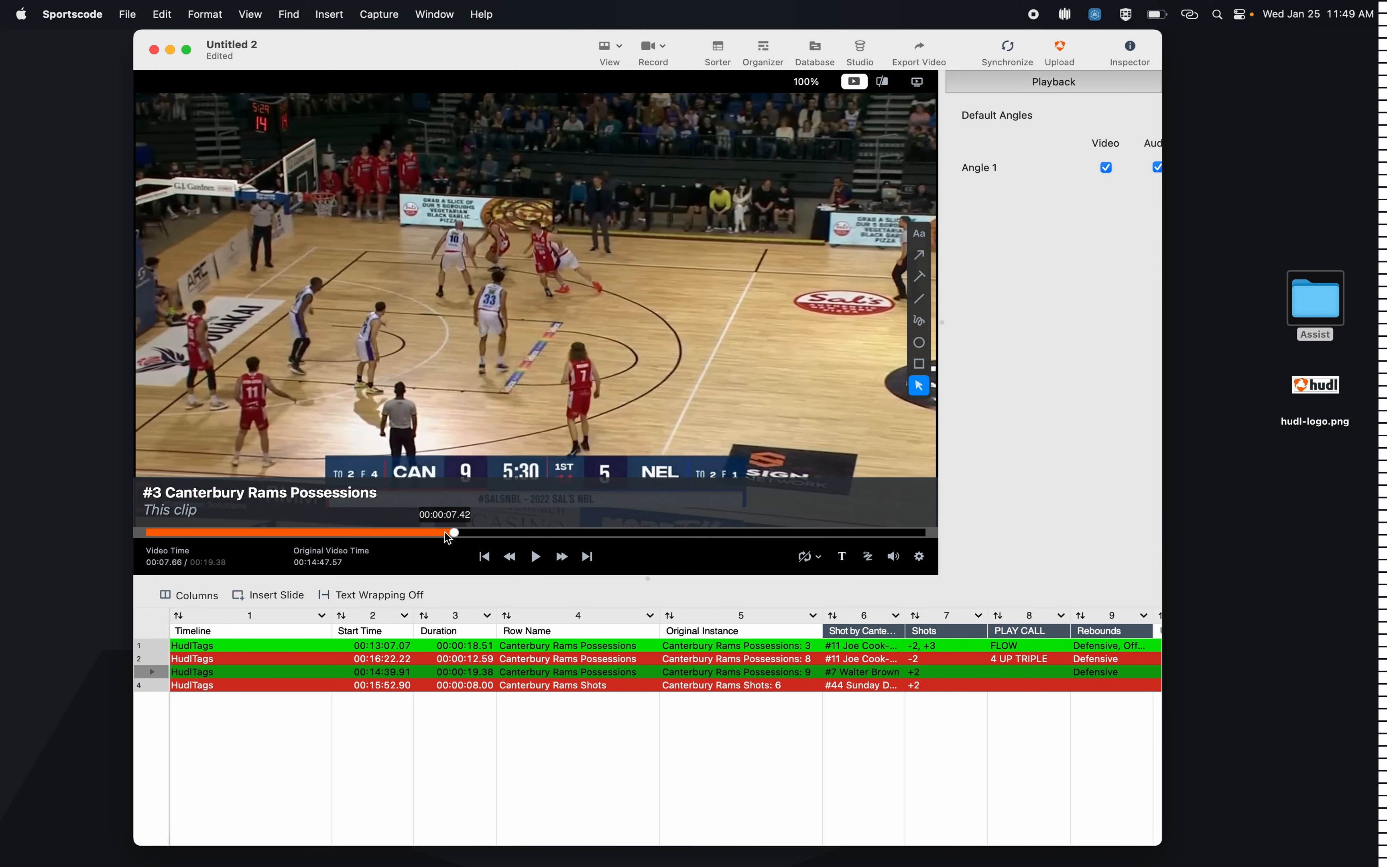
click(893, 556)
key(space)
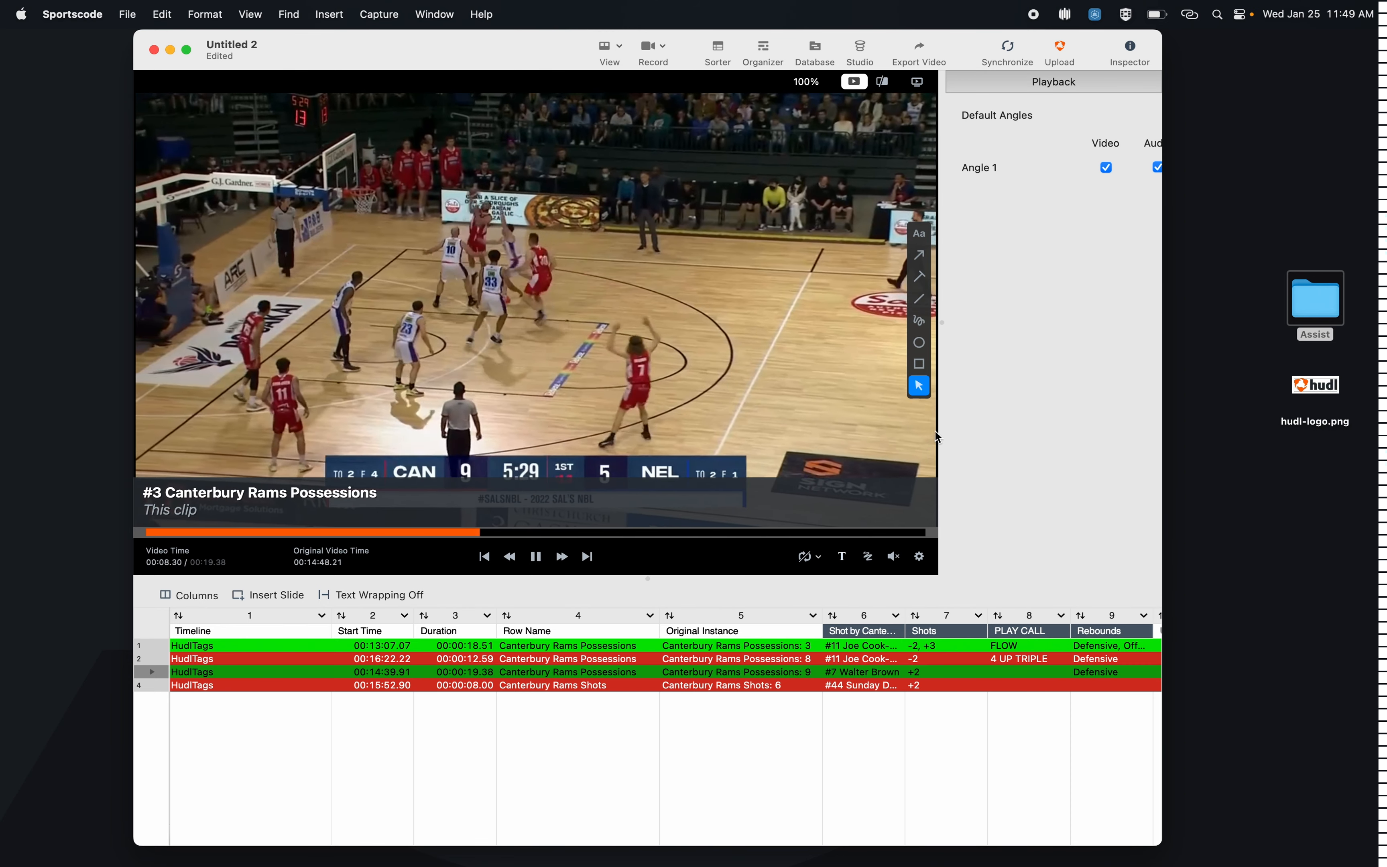
key(space)
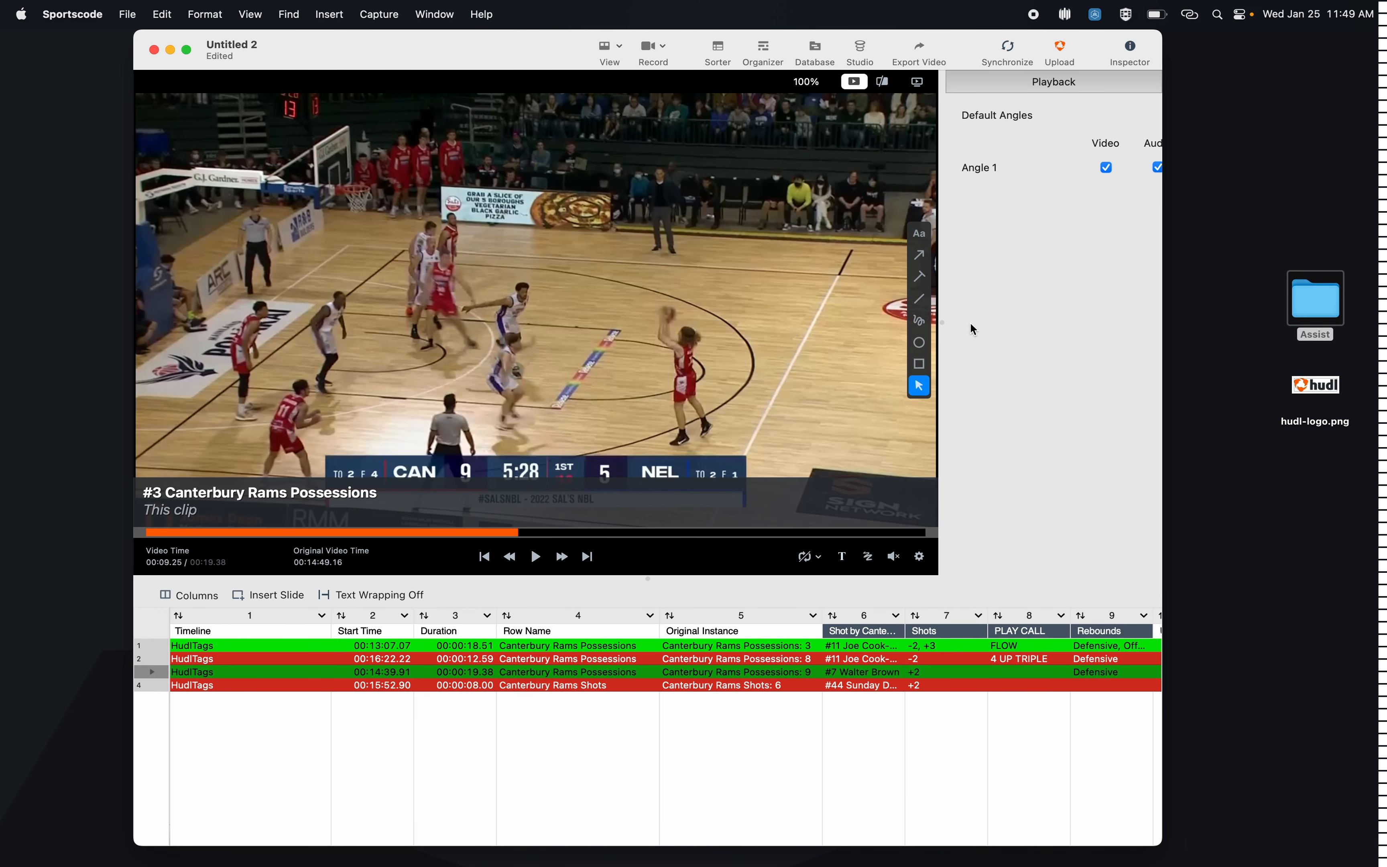
Step: Draw a yellow circle around the shooter's head and ball, and a freehand curve from the ball toward the hoop
click(919, 342)
drag(715, 299, 639, 358)
click(918, 320)
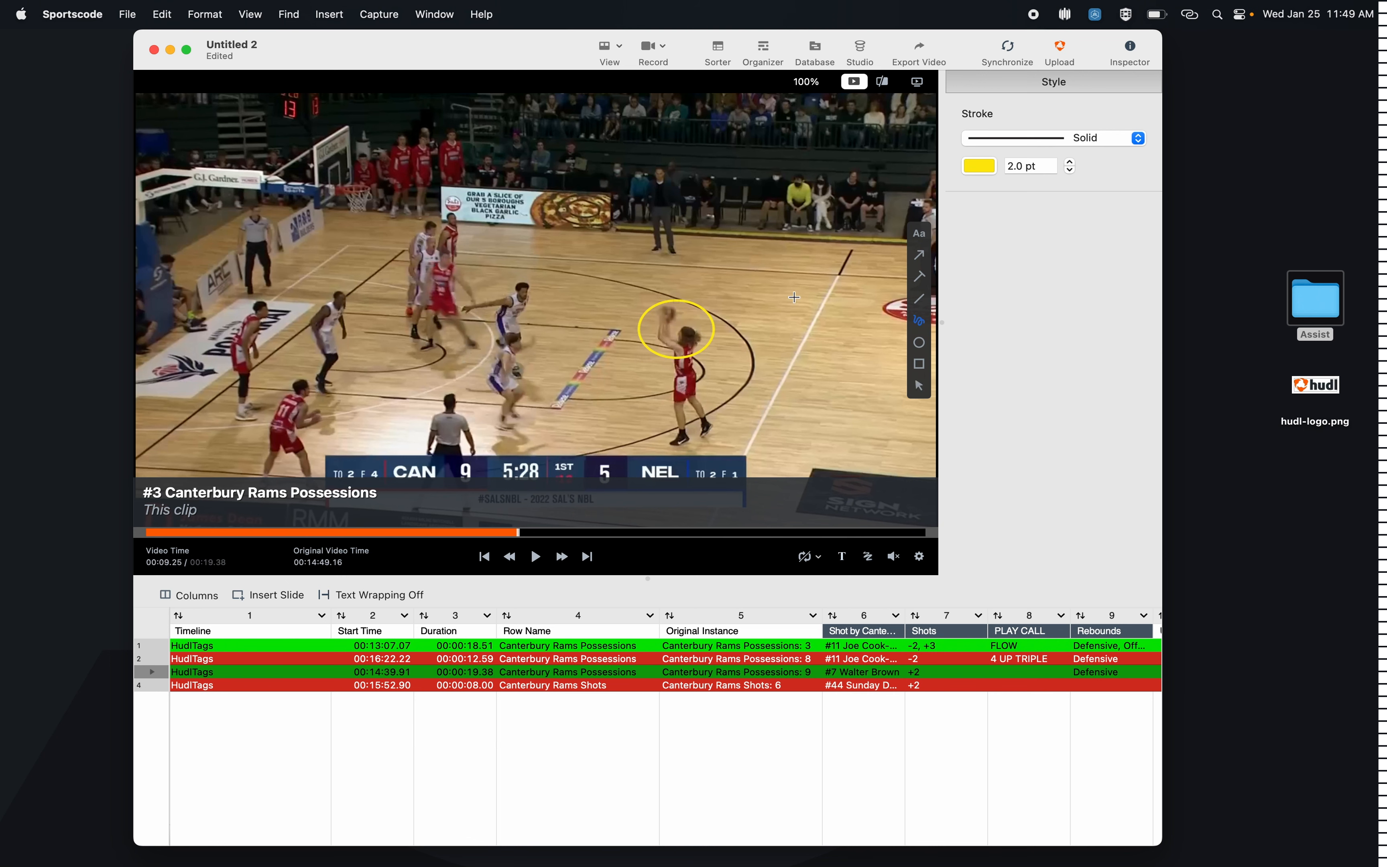
mouse_move(657, 299)
mouse_down()
mouse_move(561, 218)
mouse_move(423, 178)
mouse_move(383, 181)
mouse_up()
Step: Play the third clip from just before the drawing's marker to review the annotation, and pause playback after it
key(space)
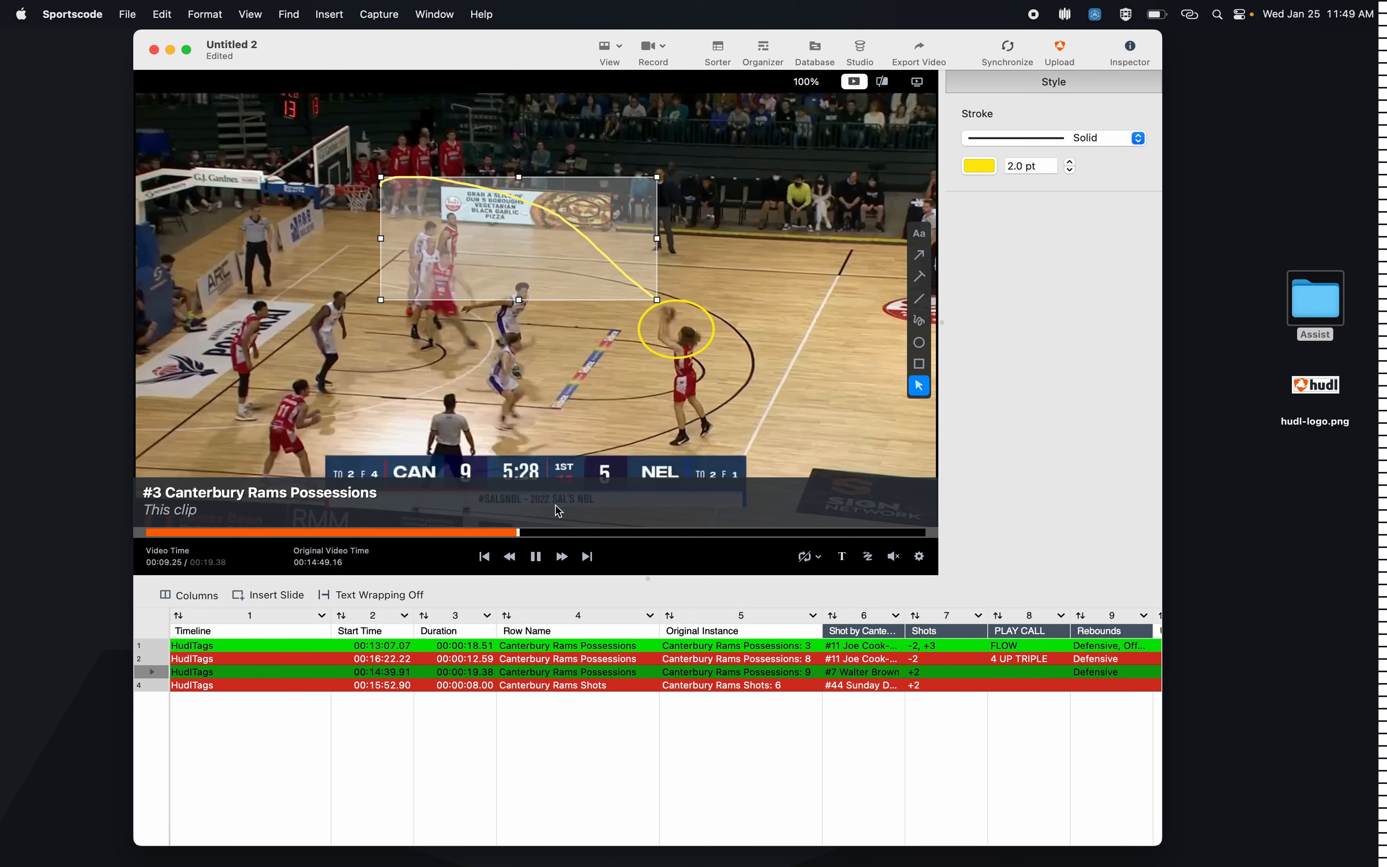
key(space)
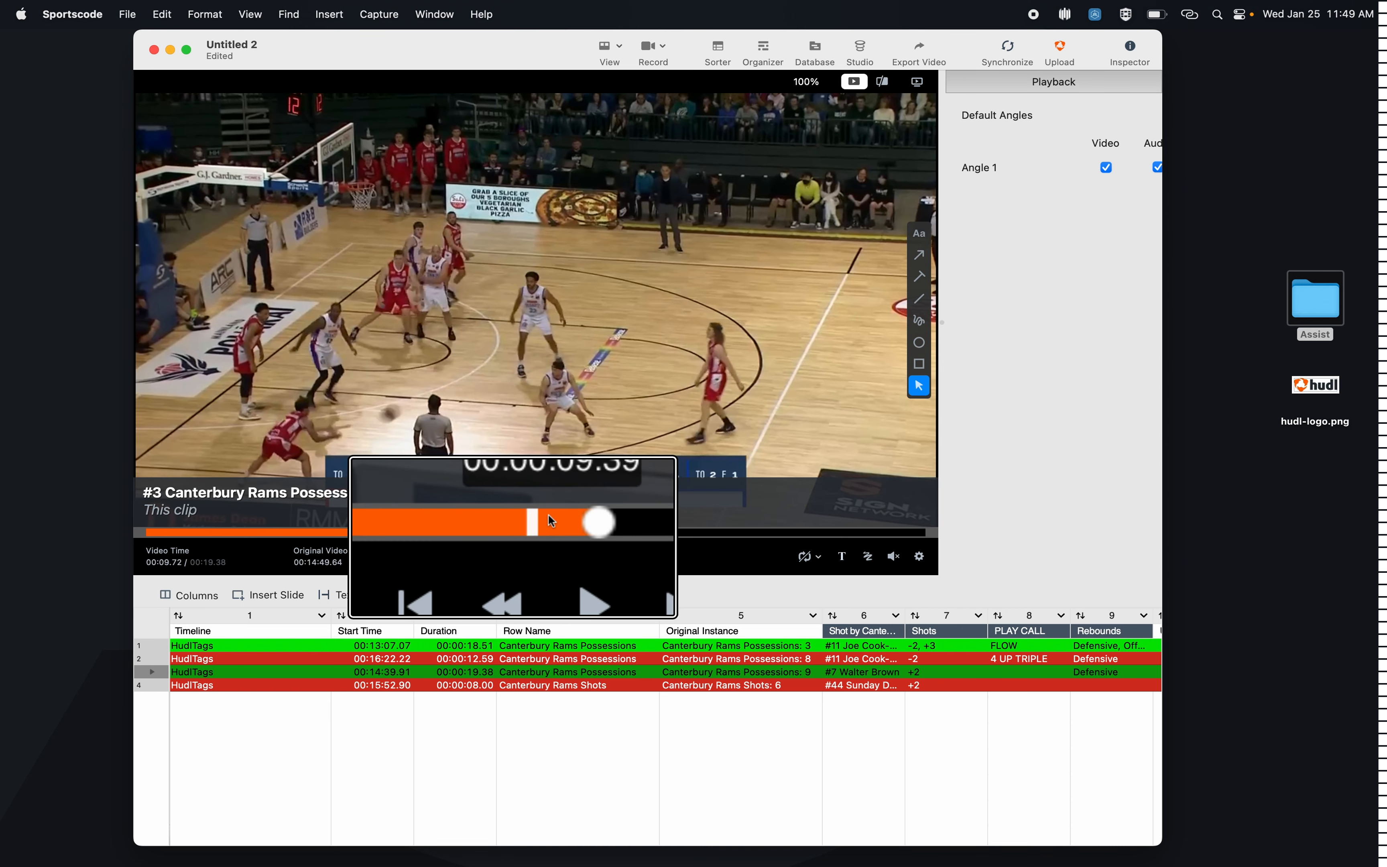
click(508, 534)
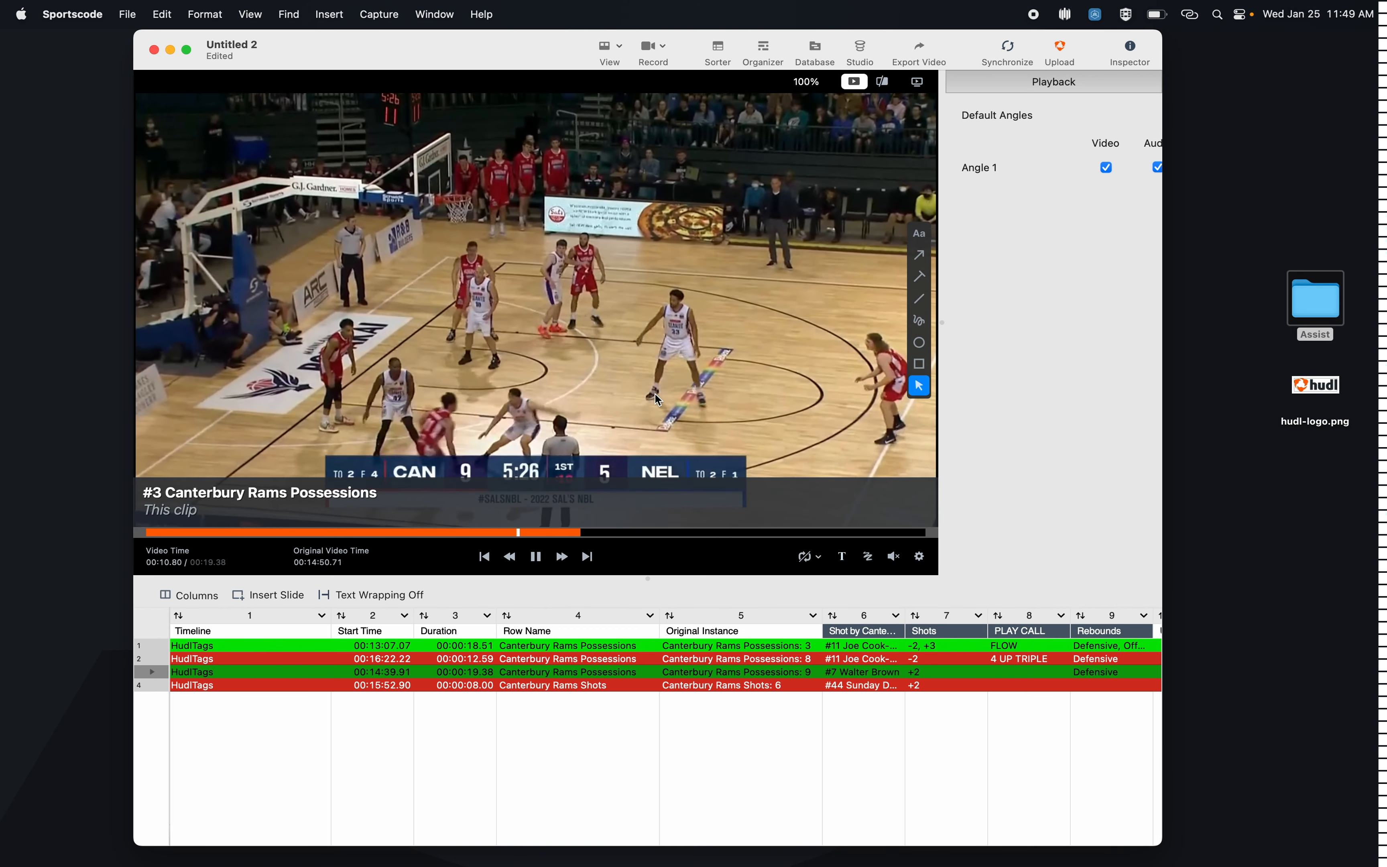
key(space)
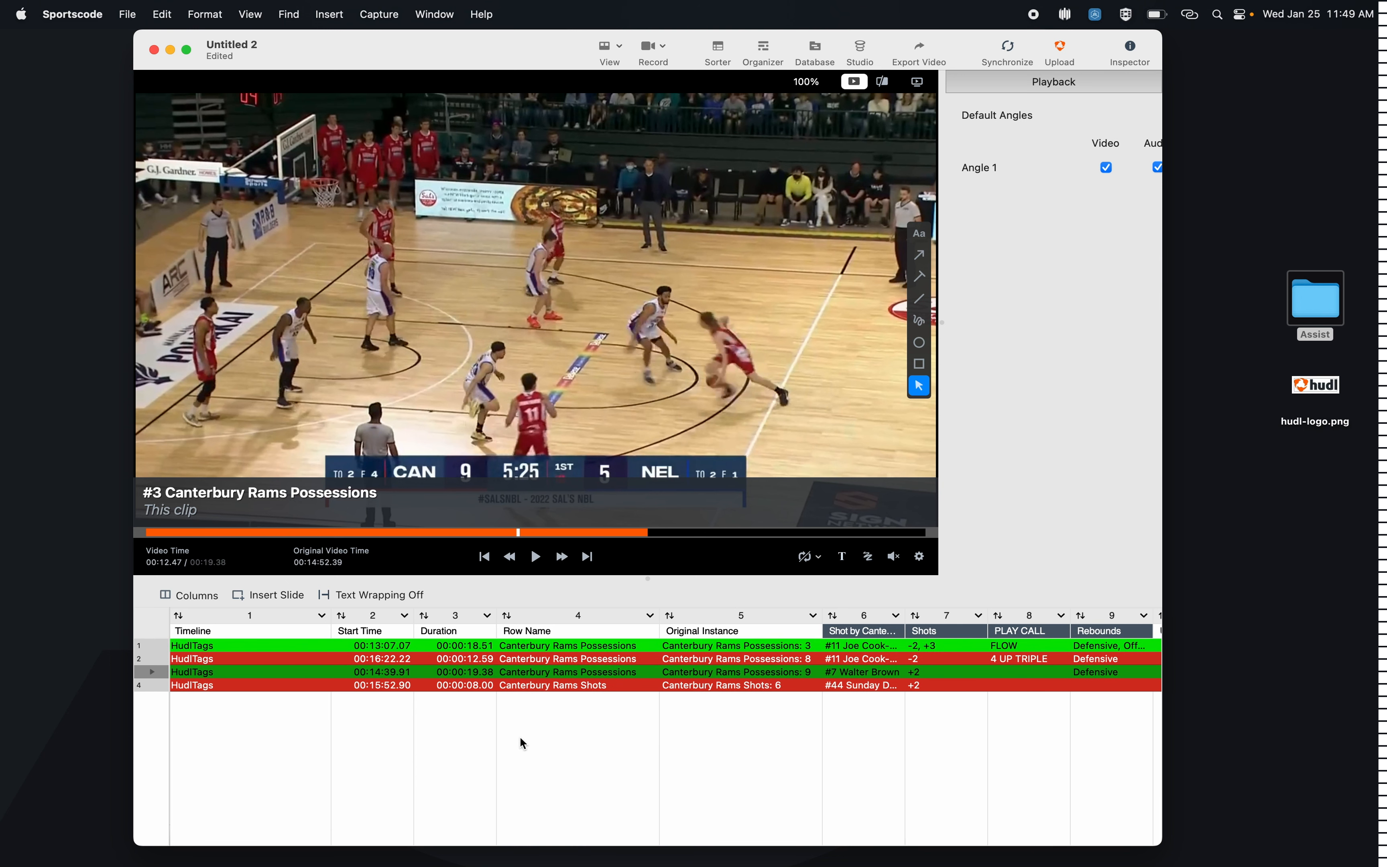
Step: Insert a blank slide above the organizer's first clip
click(156, 646)
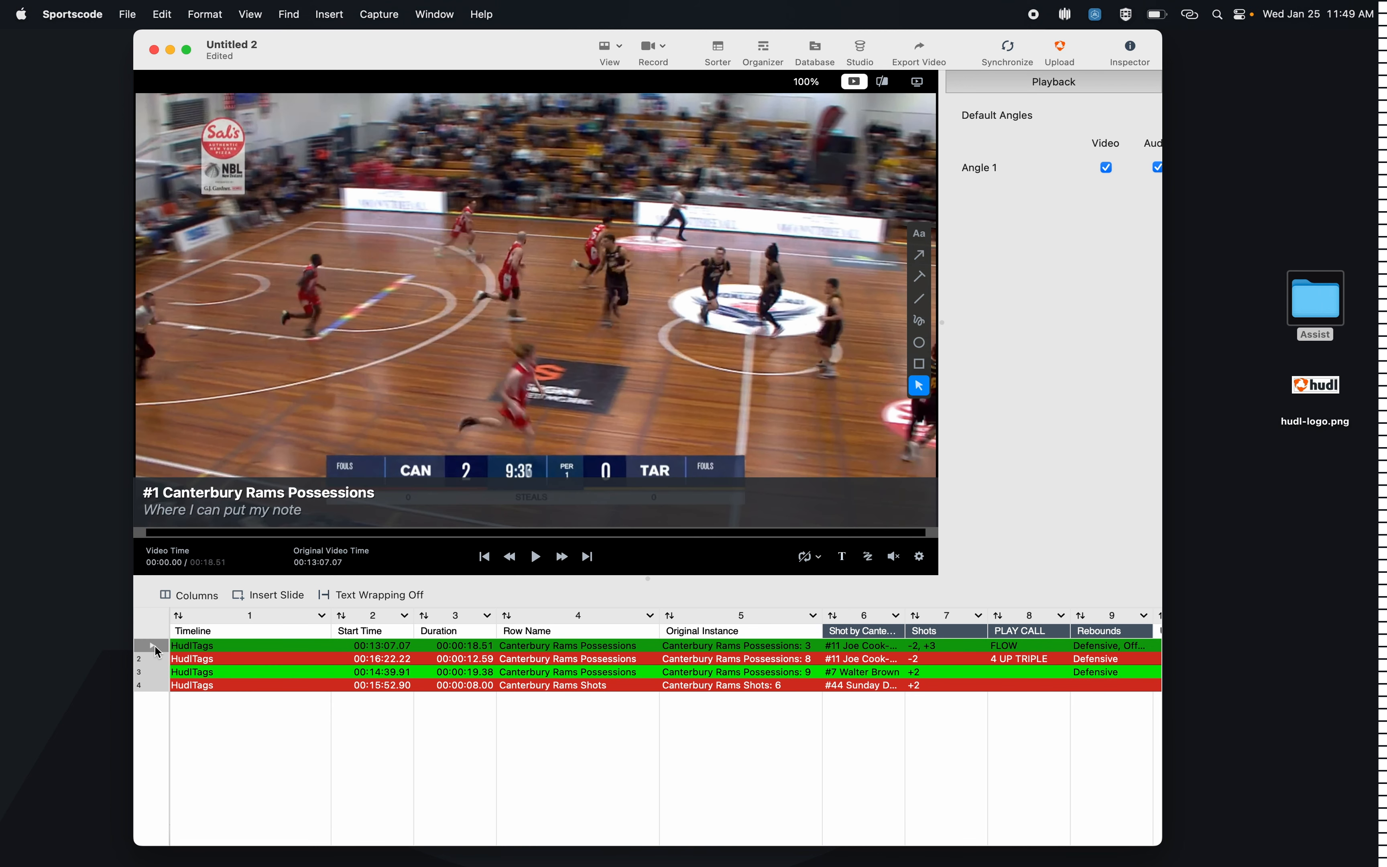
click(248, 597)
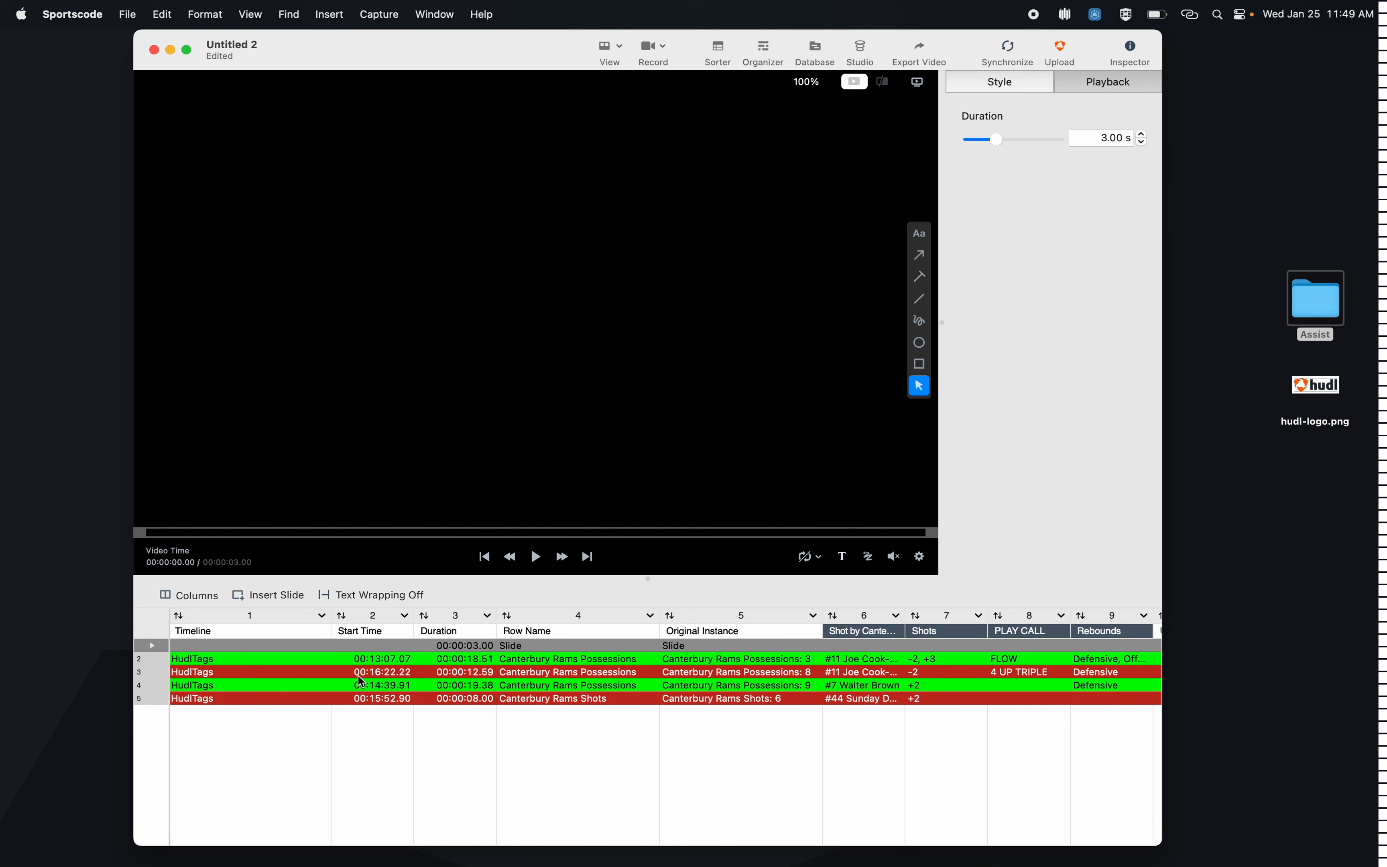
Step: Switch to Keynote and create a new presentation with a plain white theme
mouse_move(424, 863)
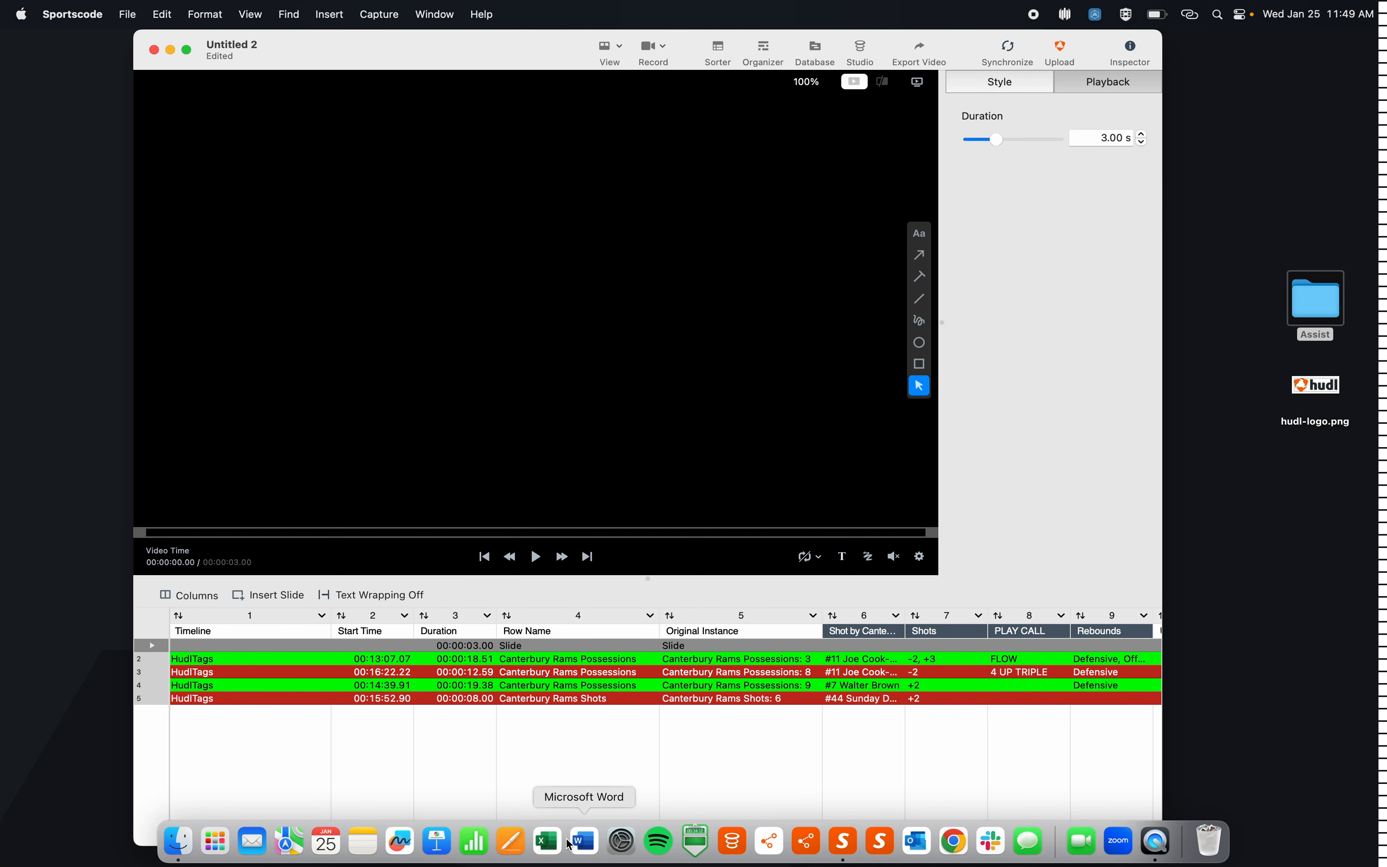
click(445, 841)
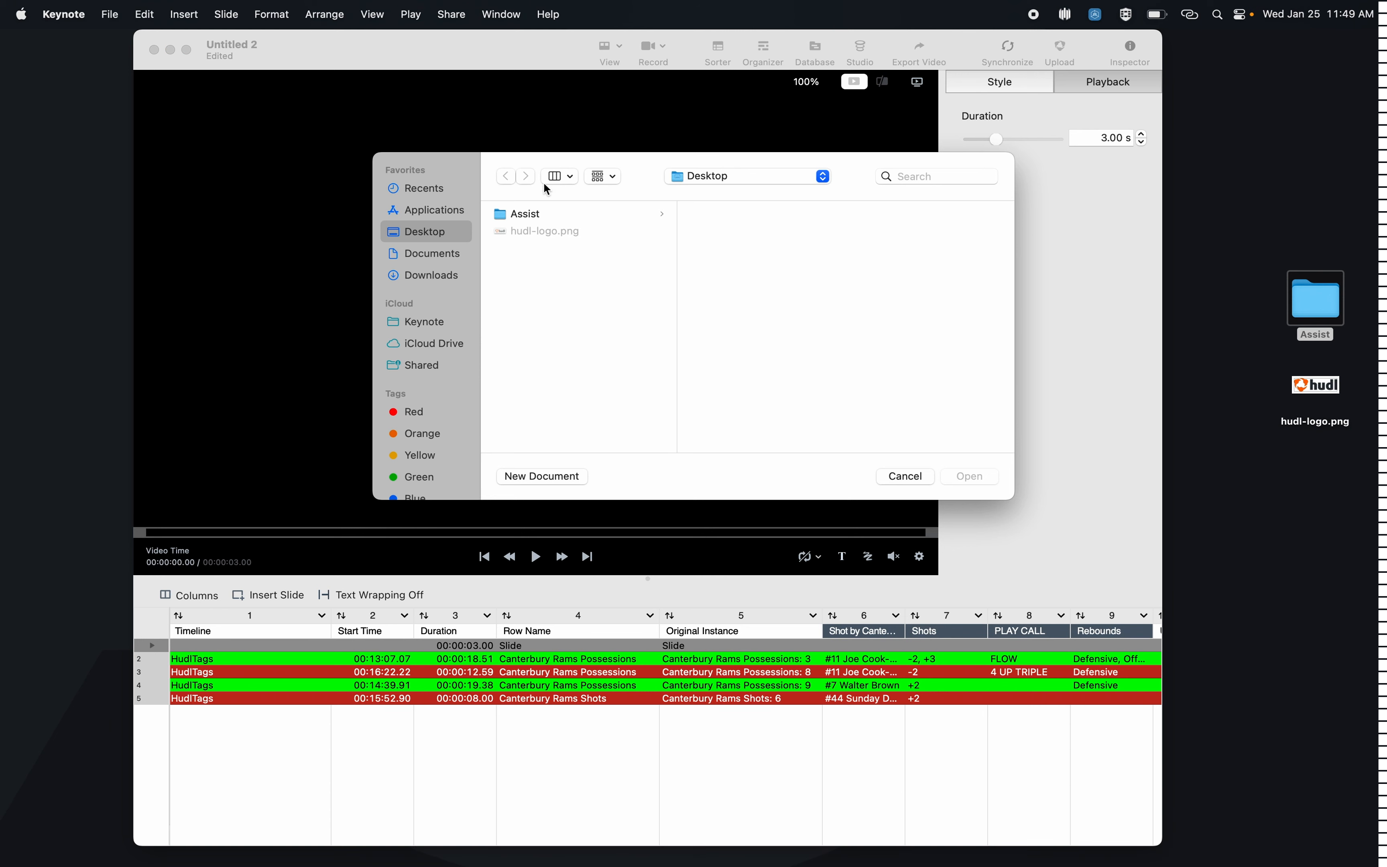
click(905, 477)
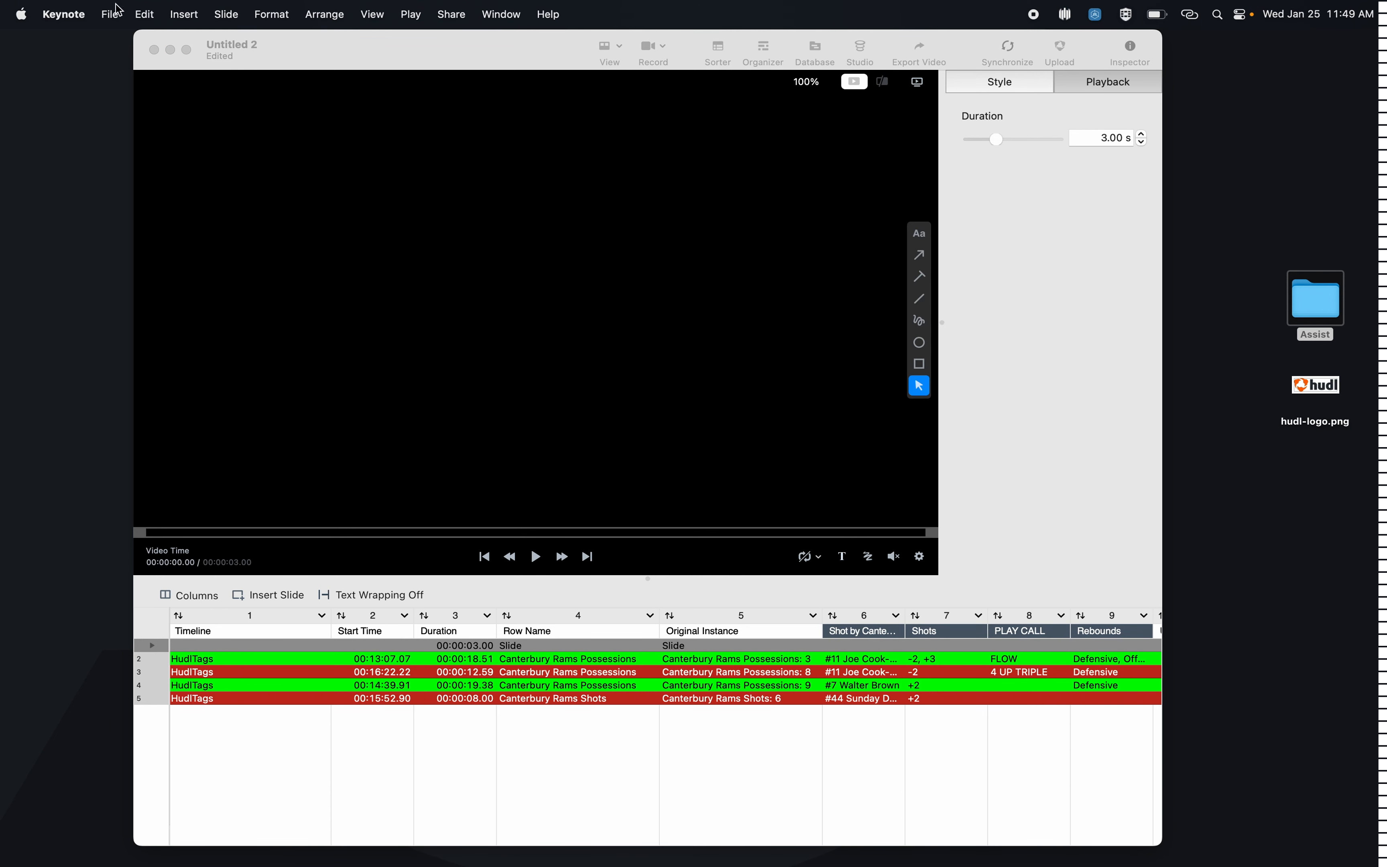
click(115, 11)
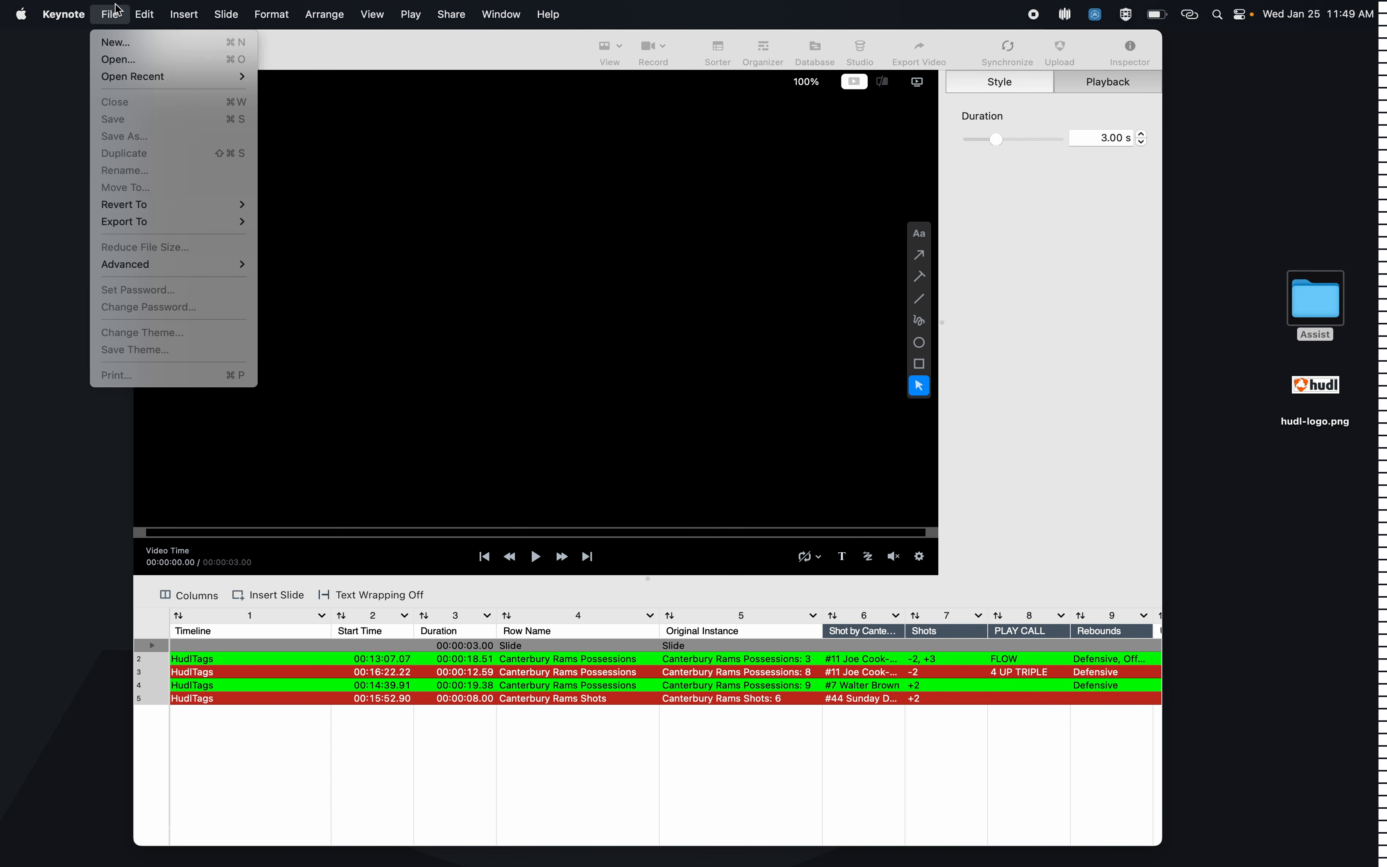
click(153, 47)
double_click(560, 317)
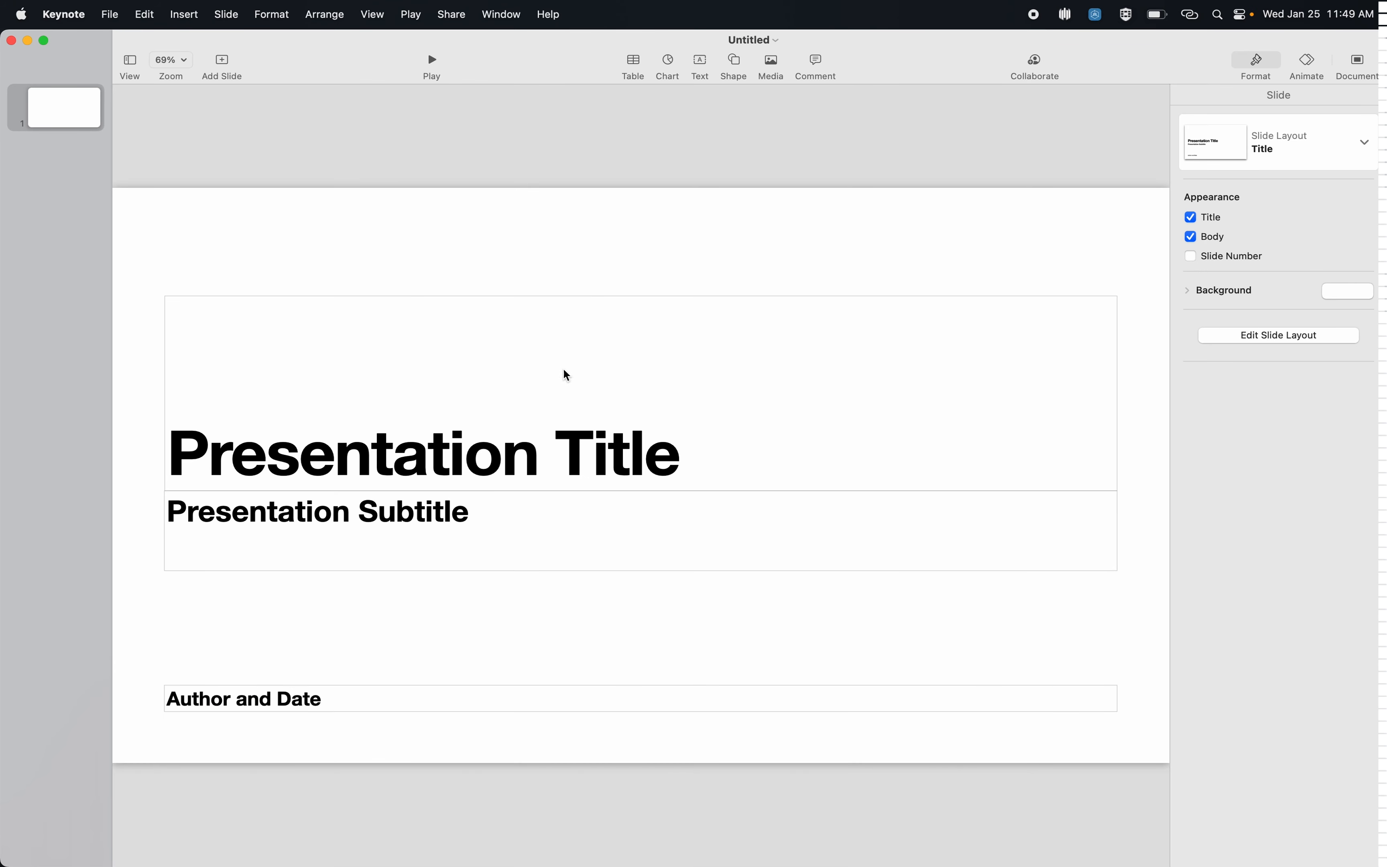
Step: Delete the subtitle and author placeholders from the title slide and set its title to "HUDL OFFENSE"
drag(608, 719, 614, 565)
key(Delete)
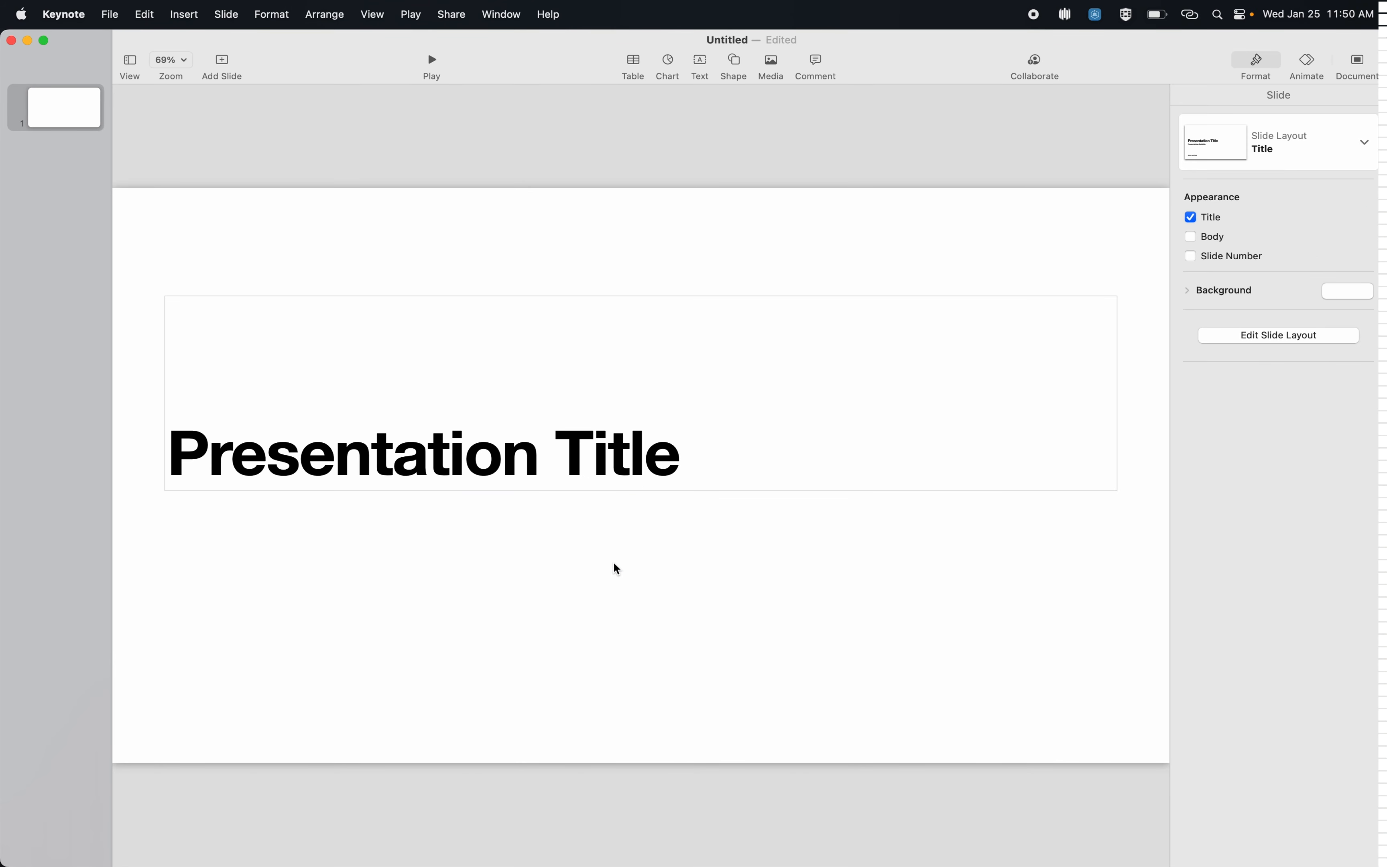
double_click(609, 461)
text(HU)
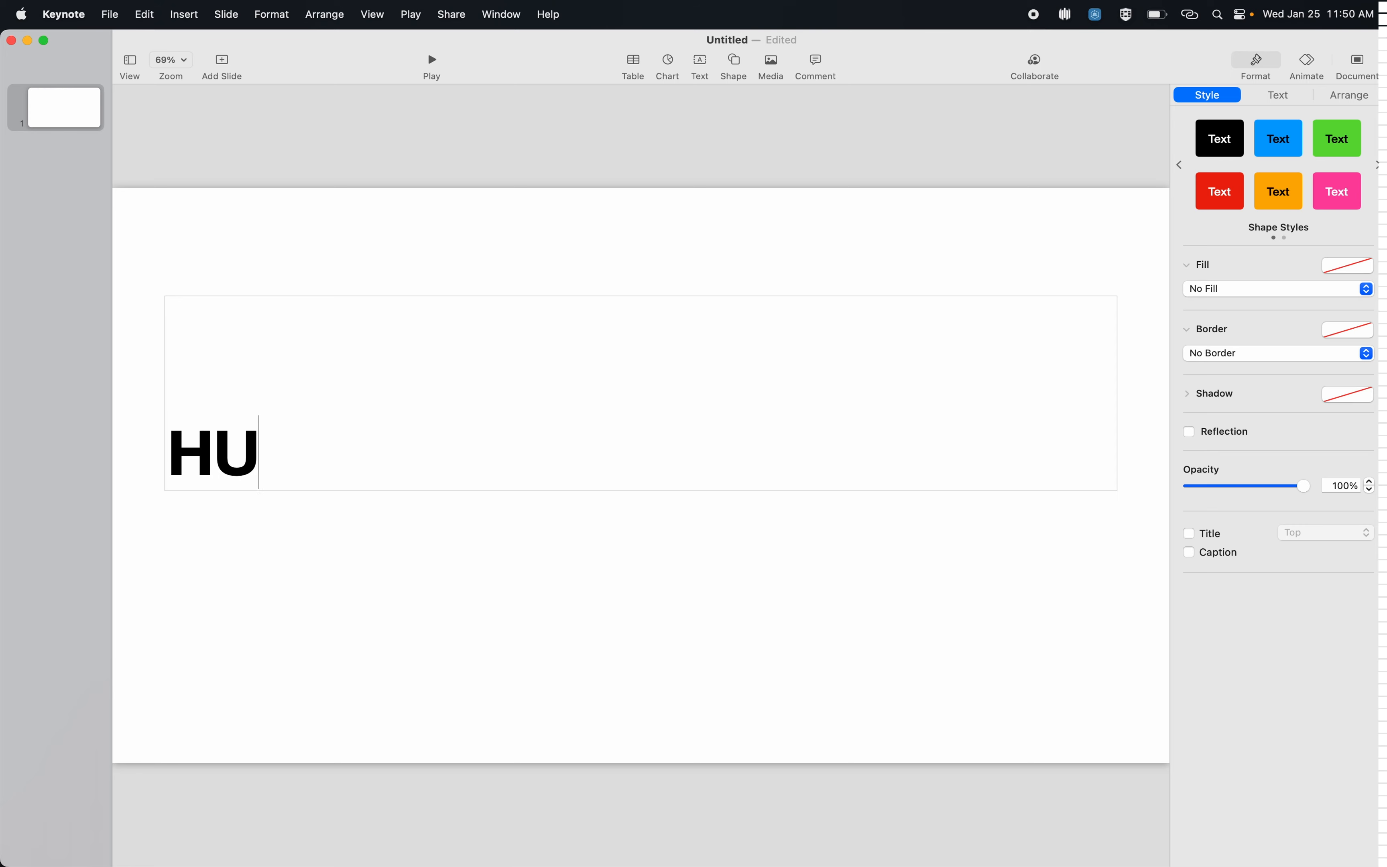
text(DL OFFENSE)
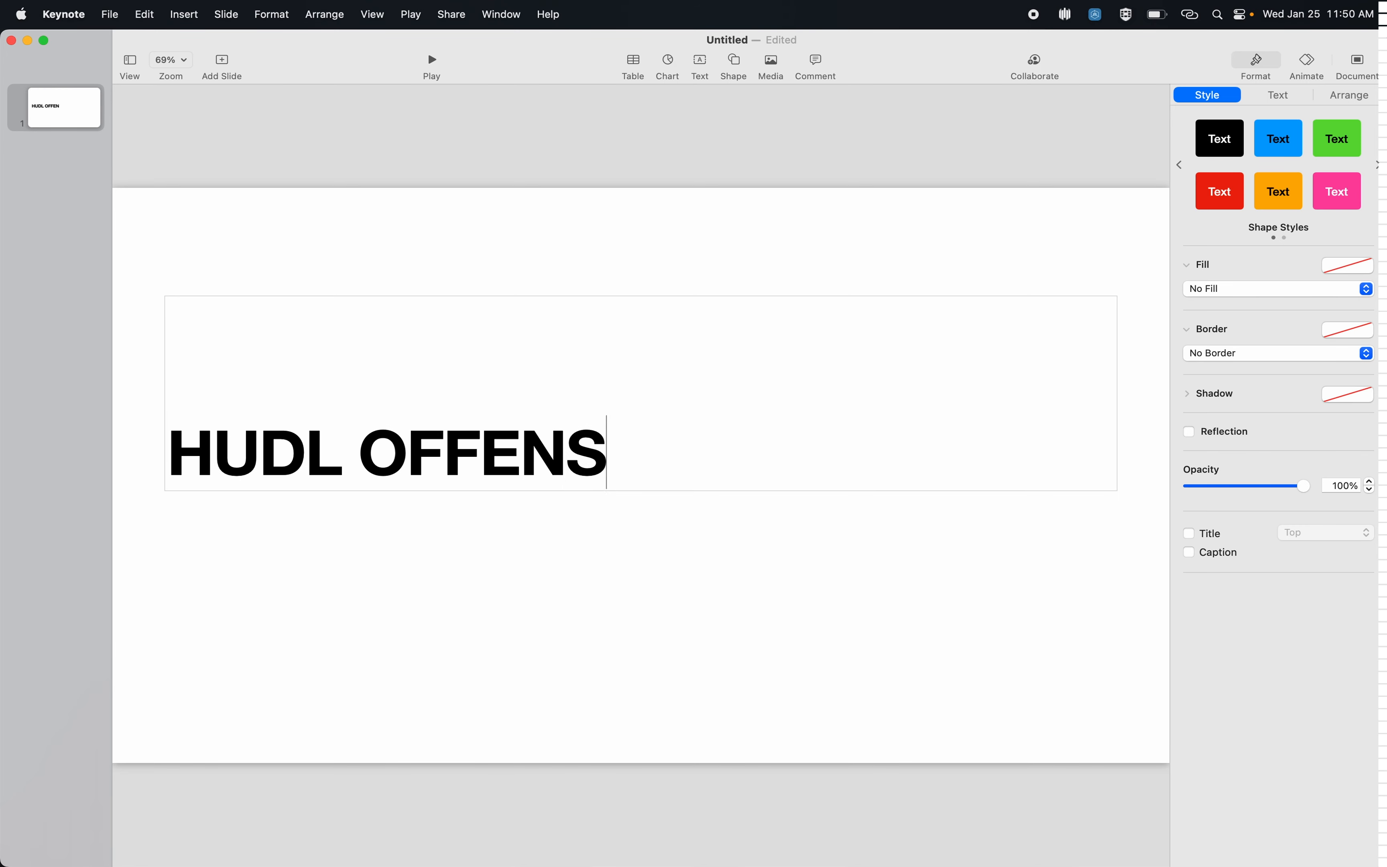